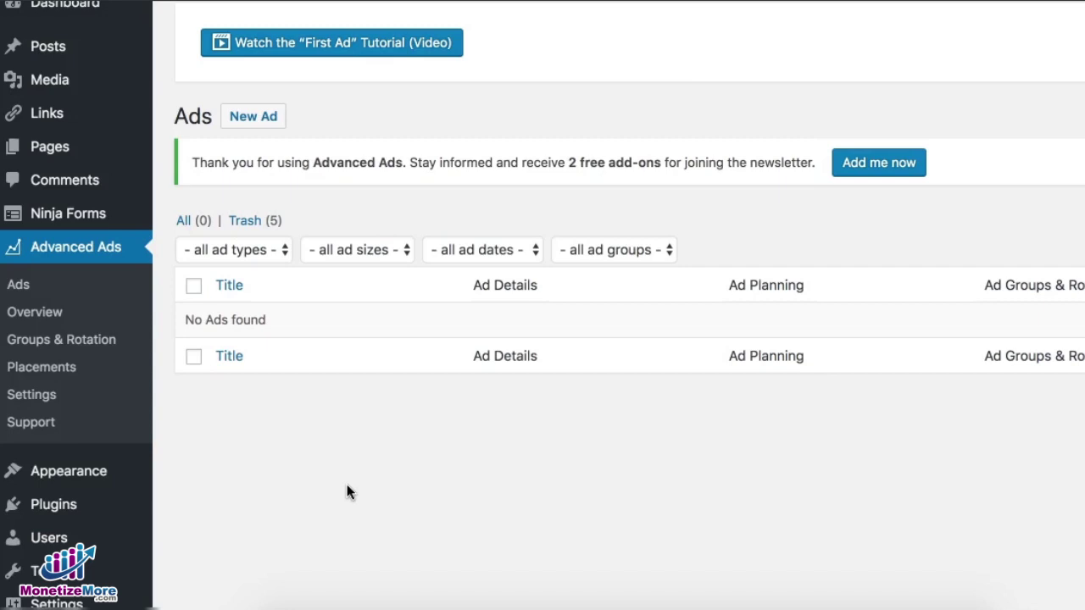
- Create a new ad in Advanced Ads and title it home1_300x250
{"action": "left_click", "coordinate": [24, 291]}
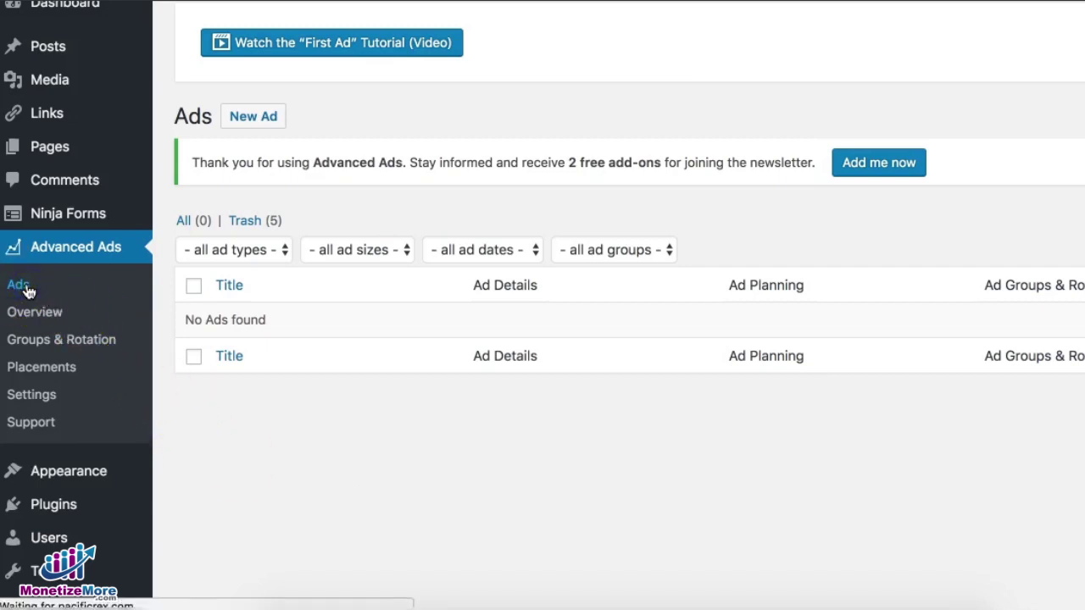
{"action": "left_click", "coordinate": [323, 518]}
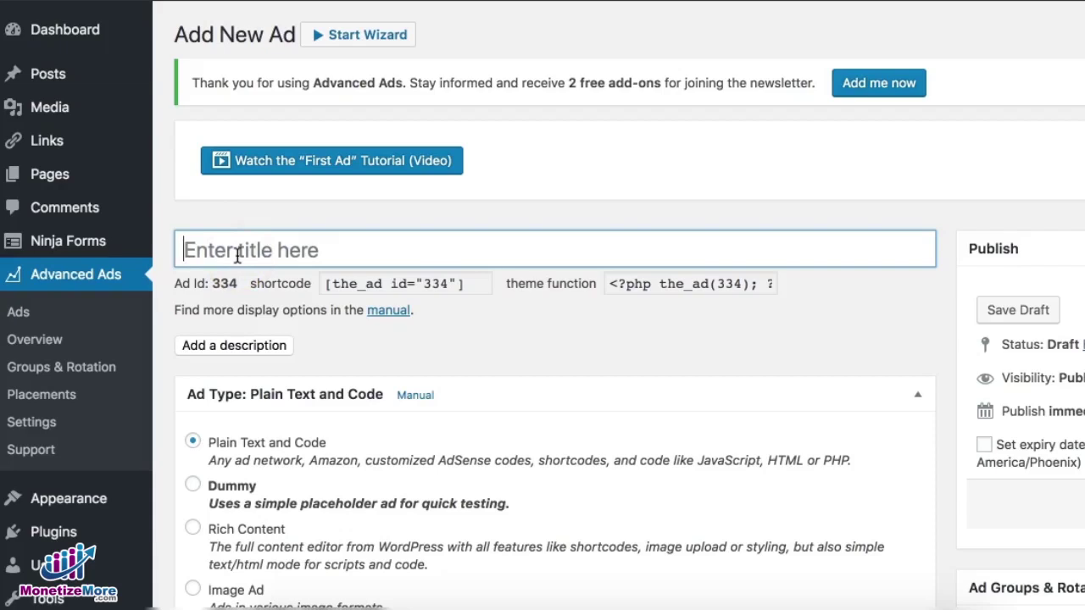
{"action": "type", "text": "home1"}
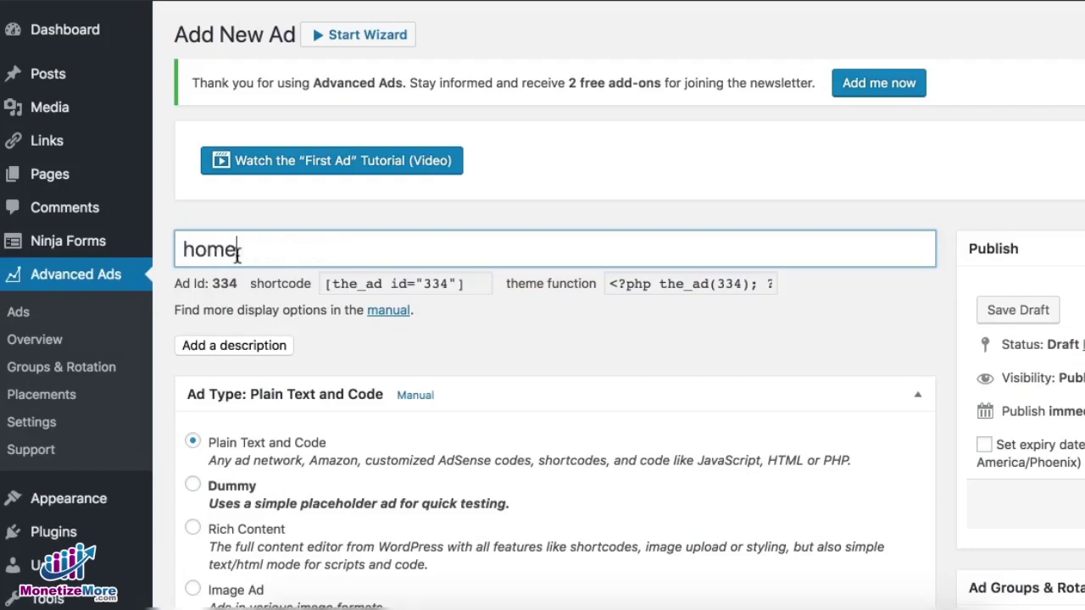
{"action": "left_click", "coordinate": [240, 252]}
{"action": "type", "text": "_300x250"}
{"action": "left_click", "coordinate": [264, 356]}
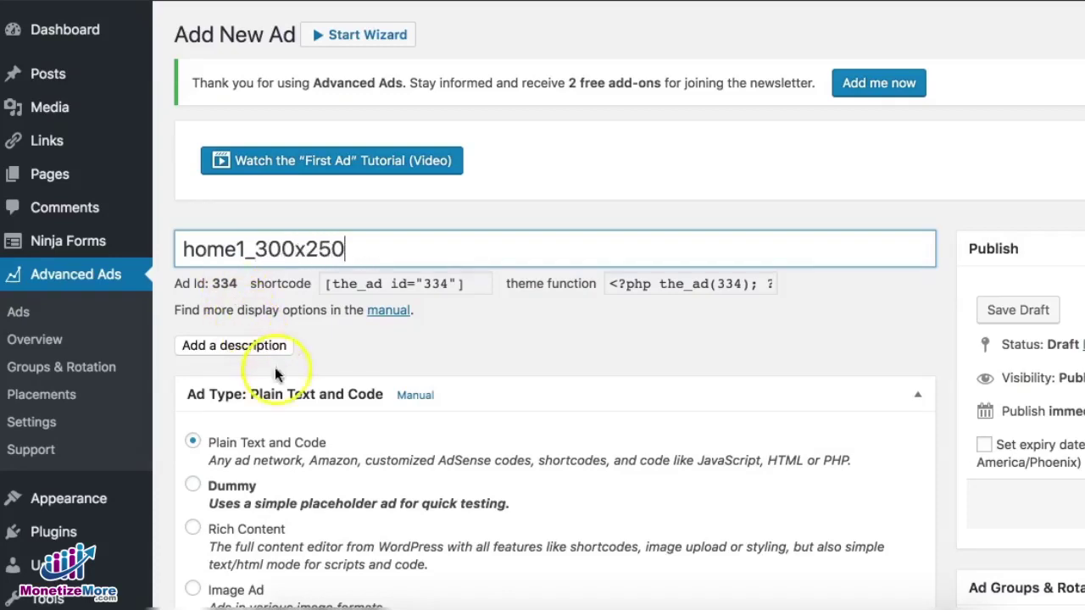
- Switch to the text editor, enlarge its text, and examine the header scripts and body div codes for the homepage and other pages
{"action": "scroll", "coordinate": [308, 380], "scroll_direction": "down", "scroll_amount": 5}
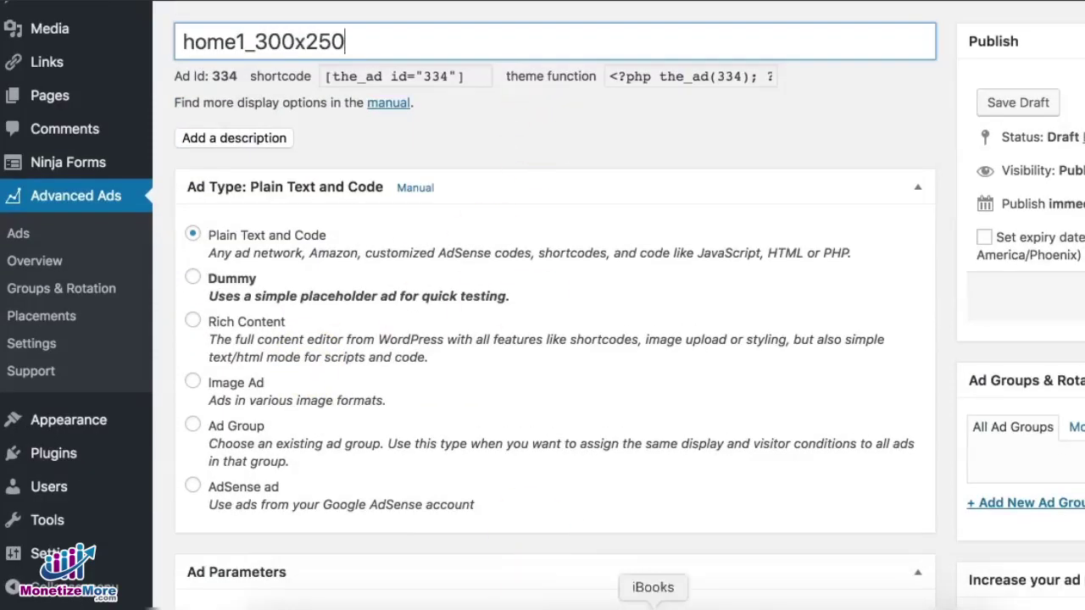
{"action": "left_click", "coordinate": [870, 604]}
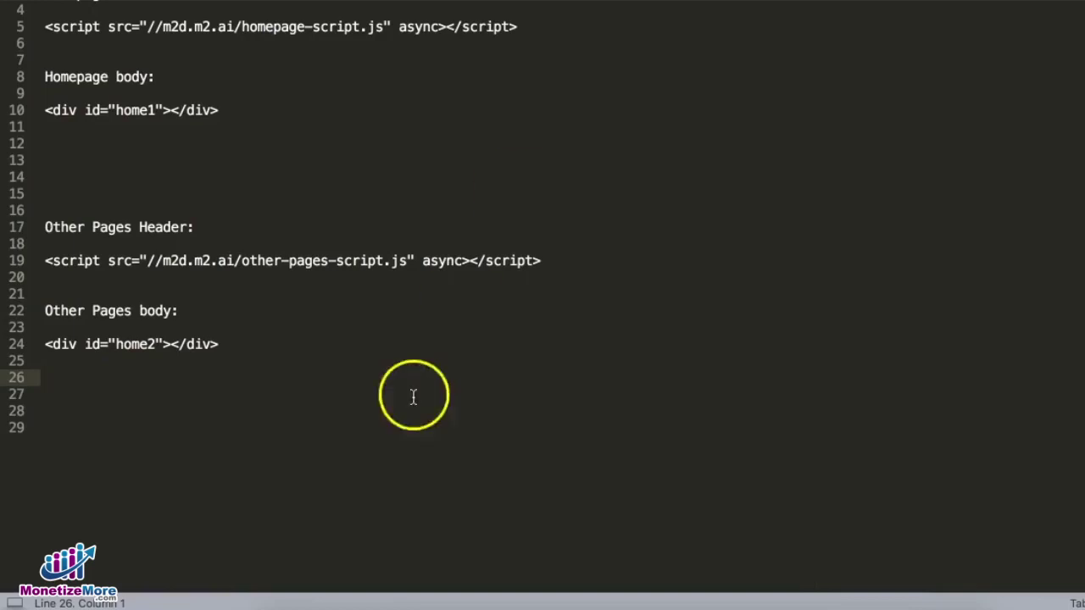
{"action": "left_click", "coordinate": [375, 438]}
{"action": "key", "text": "super+equal"}
{"action": "key", "text": "super+equal"}
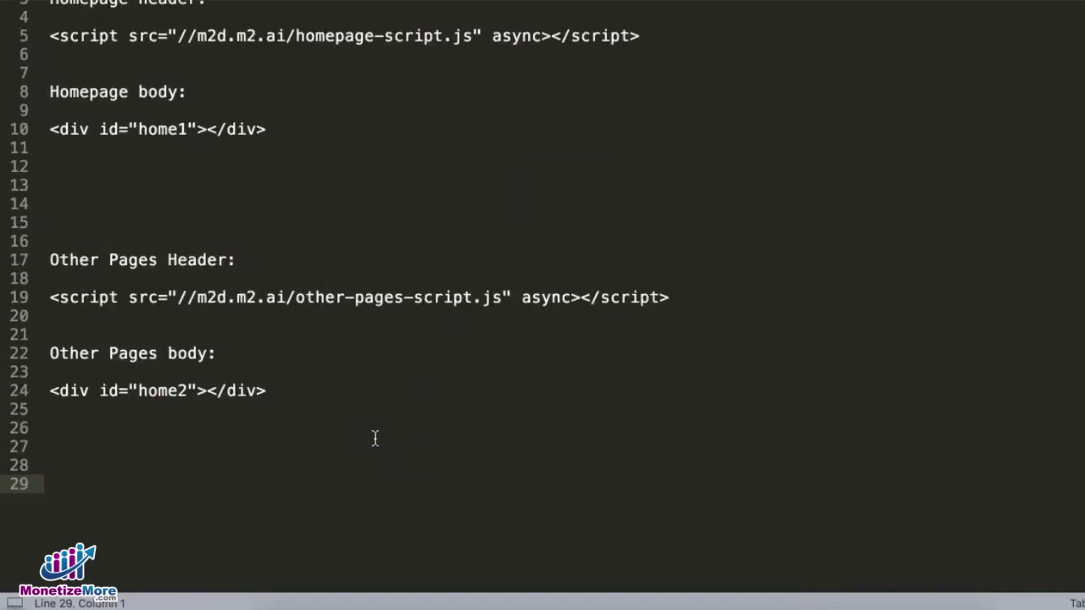
{"action": "key", "text": "super+equal"}
{"action": "key", "text": "super+equal"}
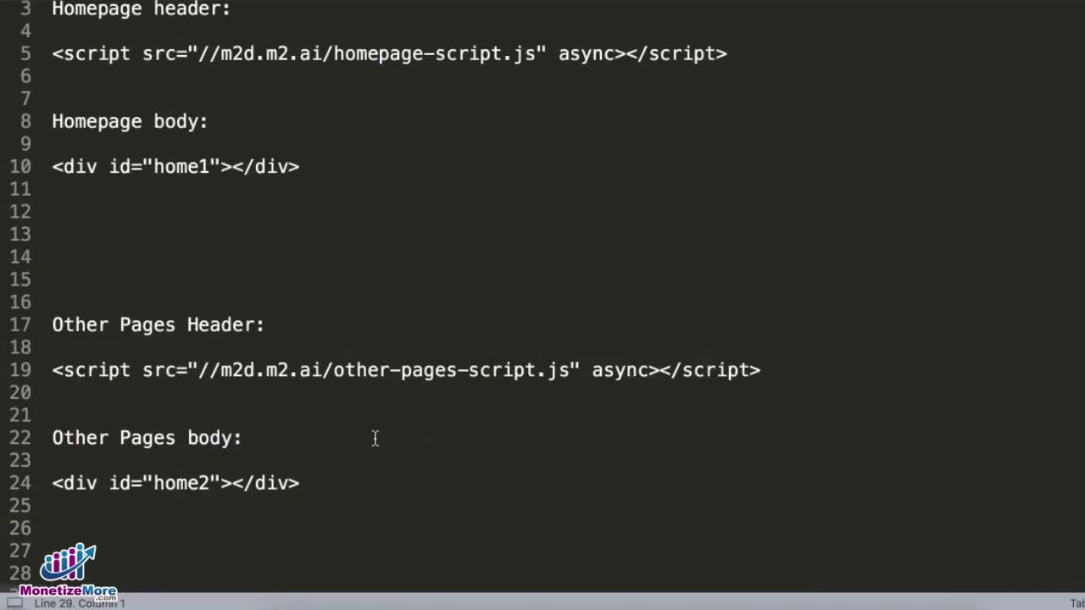
{"action": "left_click", "coordinate": [388, 428]}
{"action": "left_click", "coordinate": [133, 53]}
{"action": "left_click", "coordinate": [136, 63]}
{"action": "left_click", "coordinate": [180, 179]}
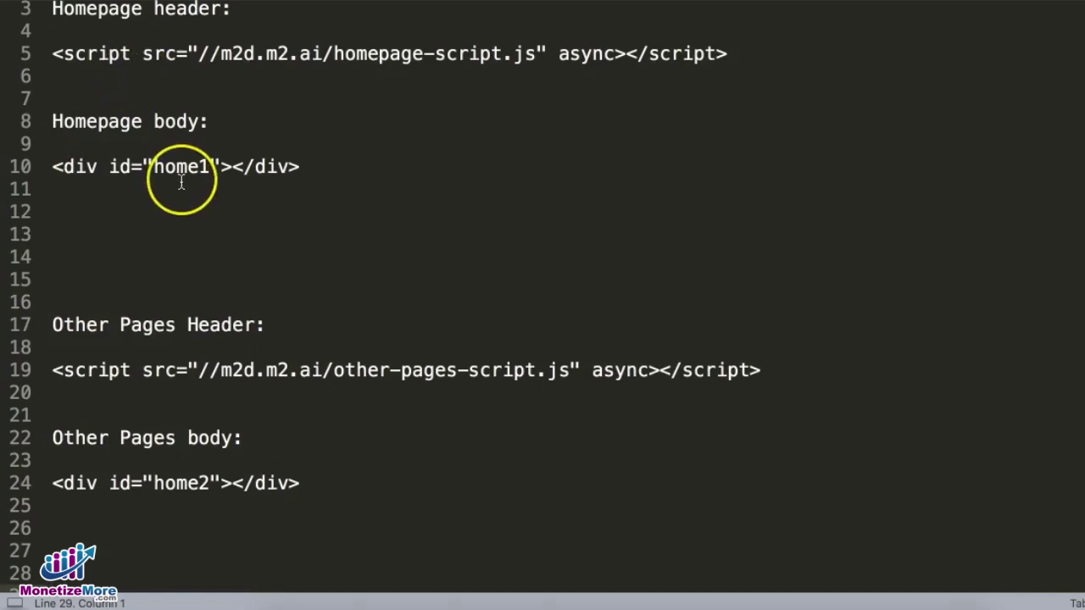
{"action": "left_click", "coordinate": [195, 175]}
{"action": "left_click", "coordinate": [317, 170]}
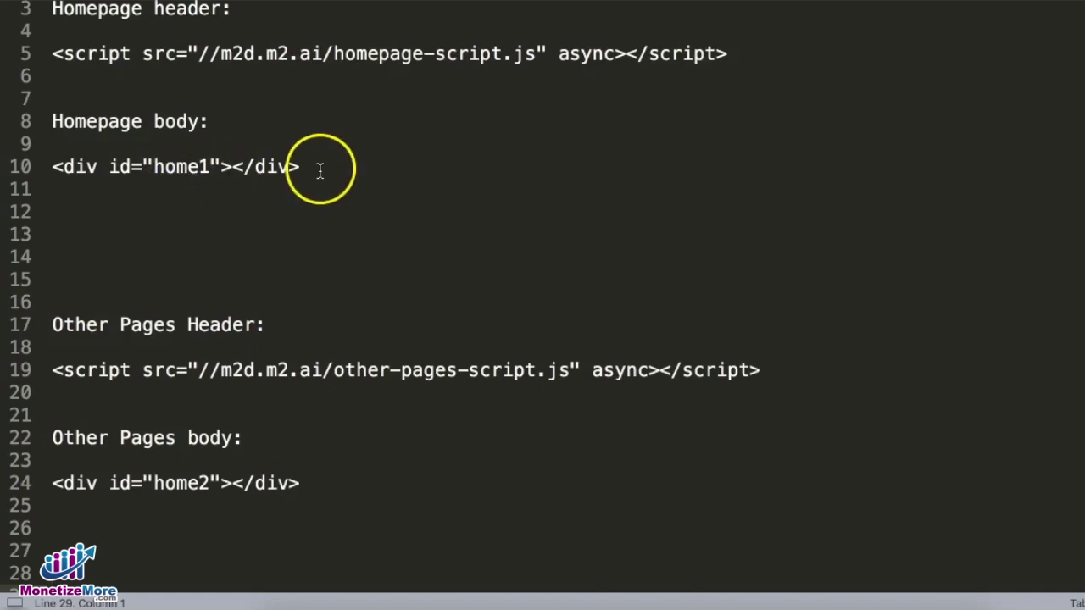
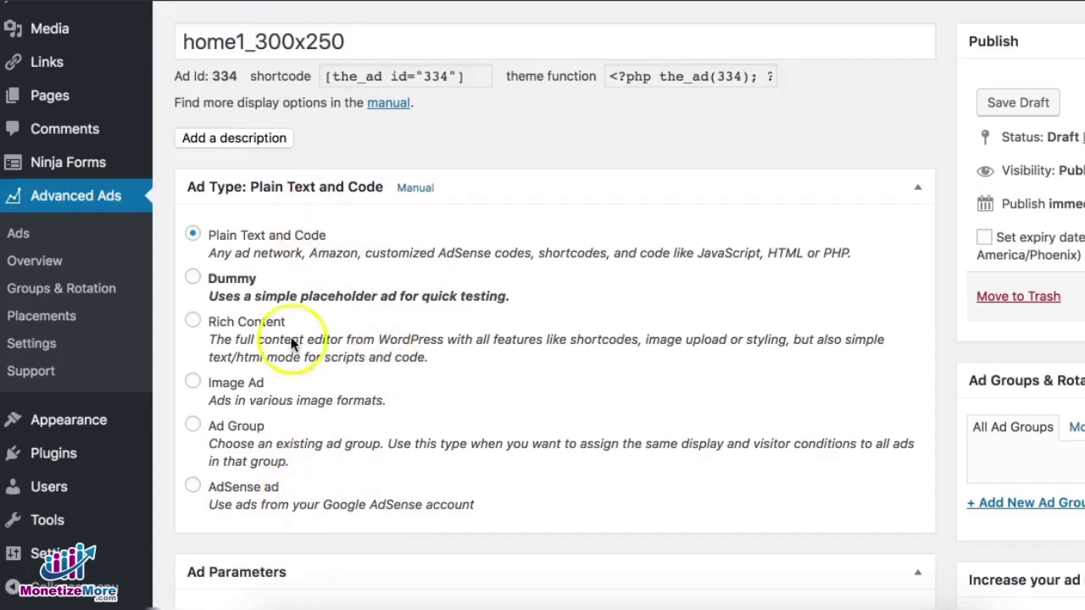
- Copy the homepage body code <div id="home1"></div> from the text editor into the WordPress ad's plain text and code field
{"action": "left_click", "coordinate": [570, 165]}
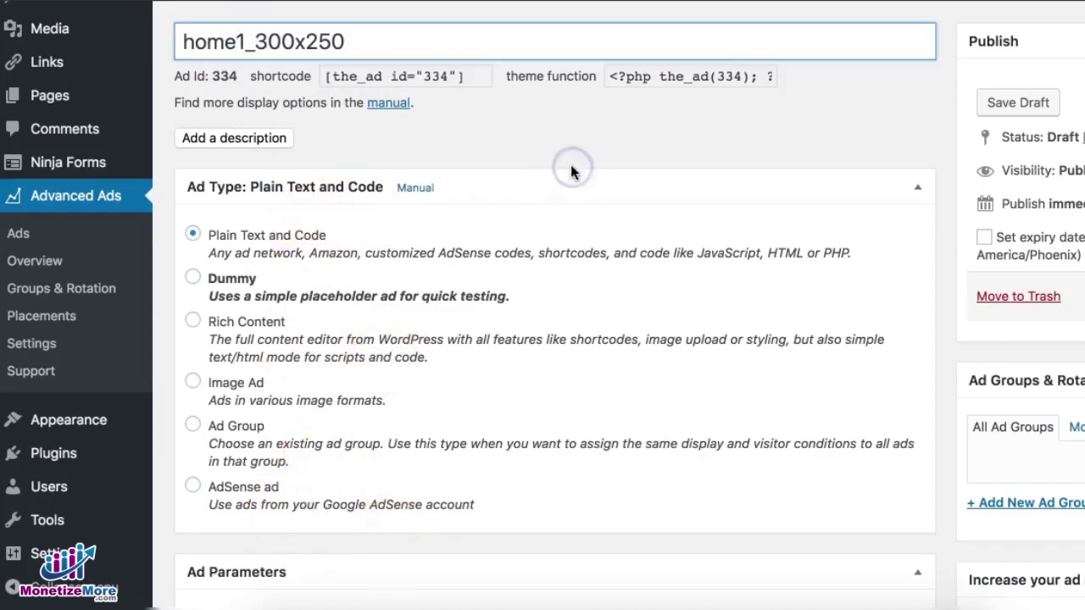
{"action": "scroll", "coordinate": [575, 183], "scroll_direction": "down", "scroll_amount": 5}
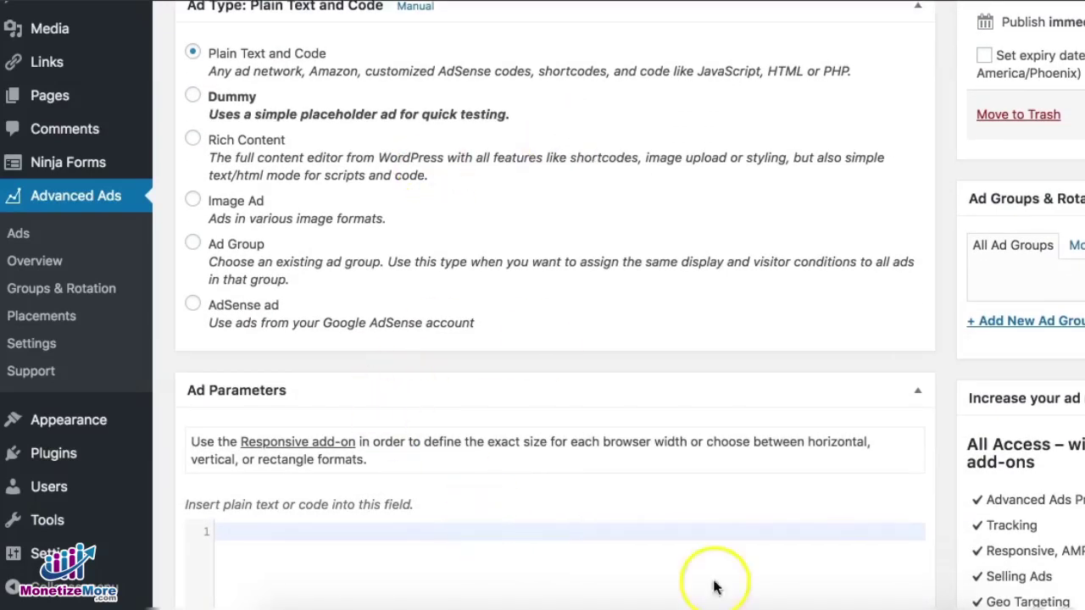
{"action": "left_click", "coordinate": [870, 604]}
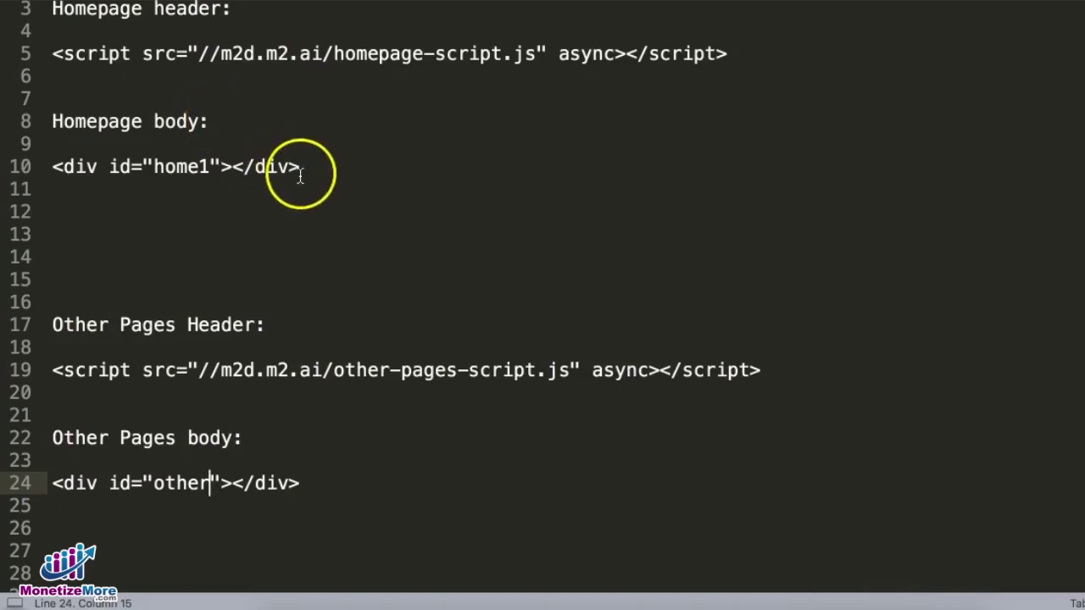
{"action": "left_click", "coordinate": [52, 55]}
{"action": "left_click_drag", "start_coordinate": [52, 54], "coordinate": [713, 58]}
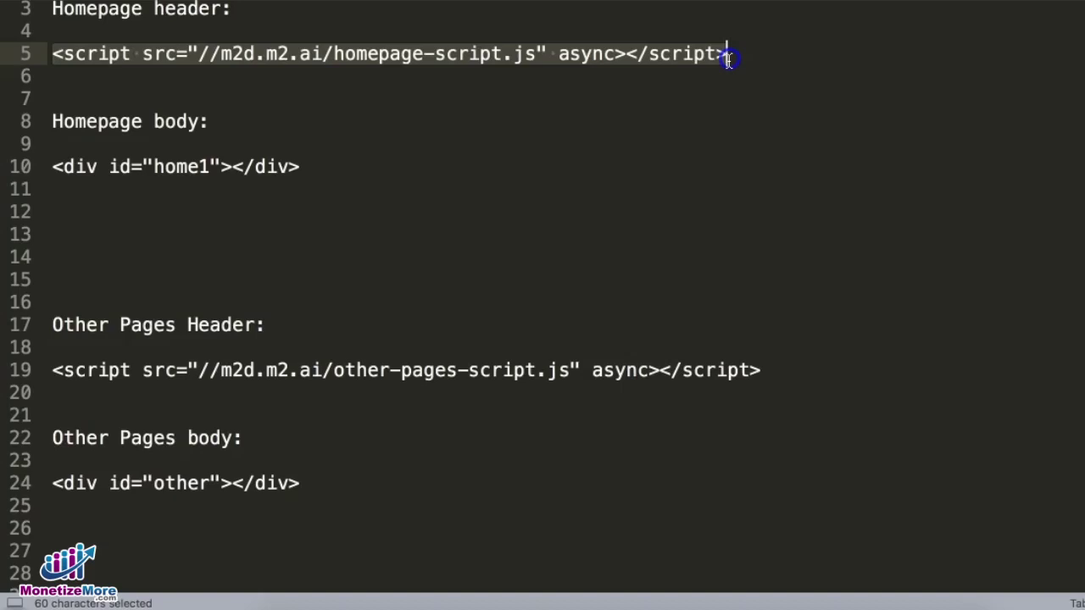
{"action": "left_click_drag", "start_coordinate": [337, 166], "coordinate": [53, 165]}
{"action": "key", "text": "ctrl+c"}
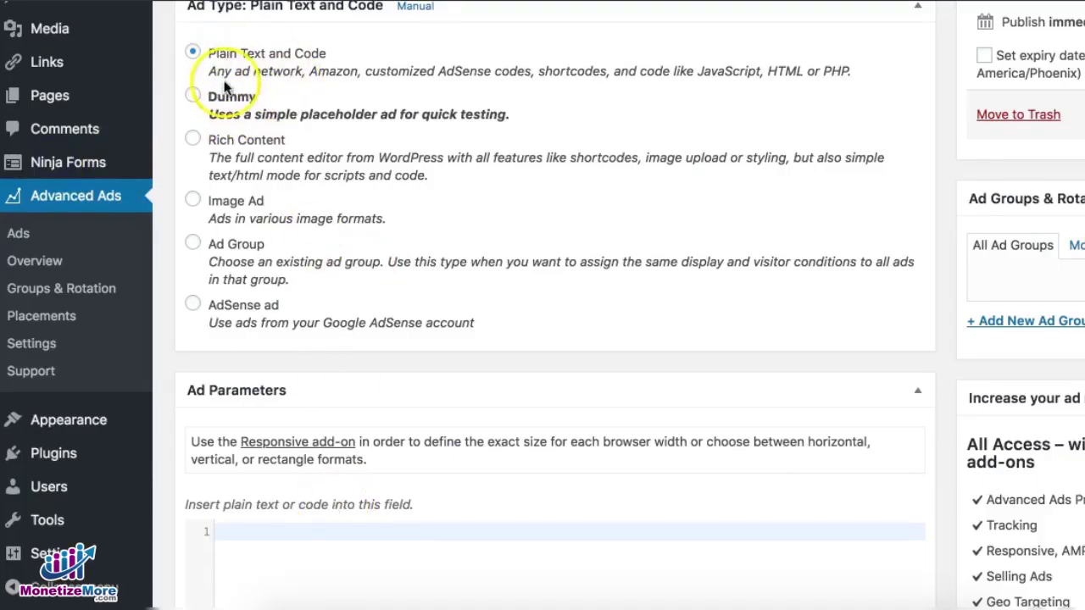
{"action": "left_click", "coordinate": [363, 553]}
{"action": "key", "text": "ctrl+v"}
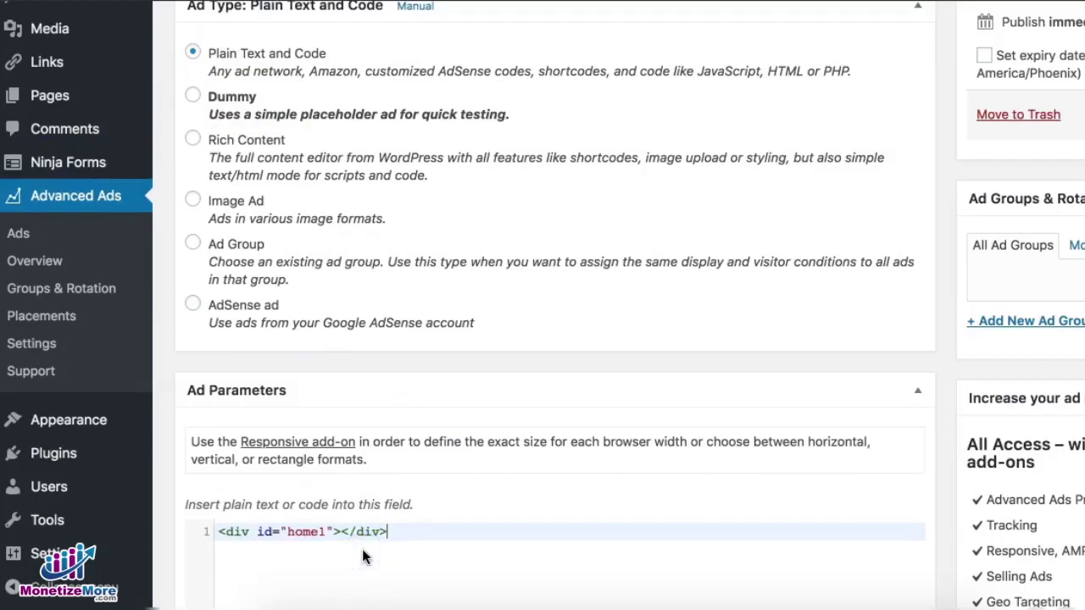
- Set the ad's layout position to centered
{"action": "scroll", "coordinate": [357, 556], "scroll_direction": "down", "scroll_amount": 5}
{"action": "scroll", "coordinate": [358, 556], "scroll_direction": "down", "scroll_amount": 6}
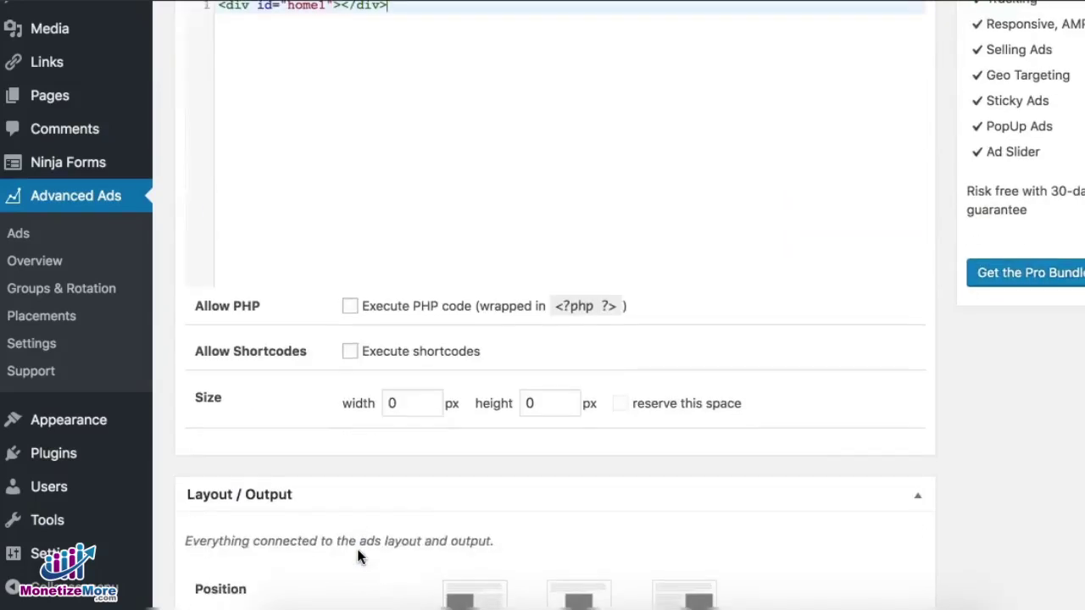
{"action": "scroll", "coordinate": [360, 549], "scroll_direction": "down", "scroll_amount": 4}
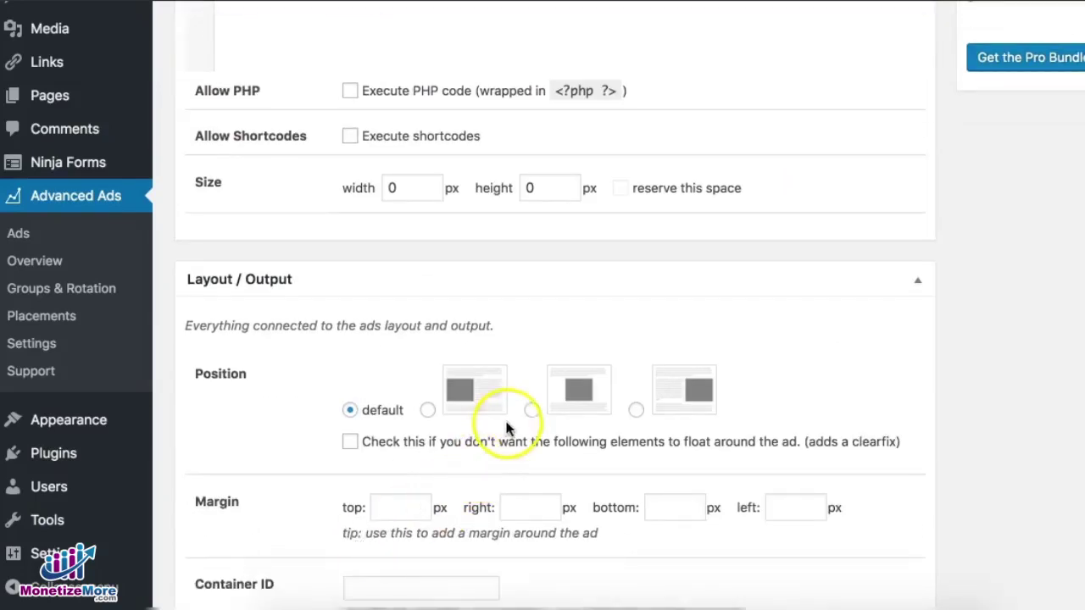
{"action": "left_click", "coordinate": [531, 412]}
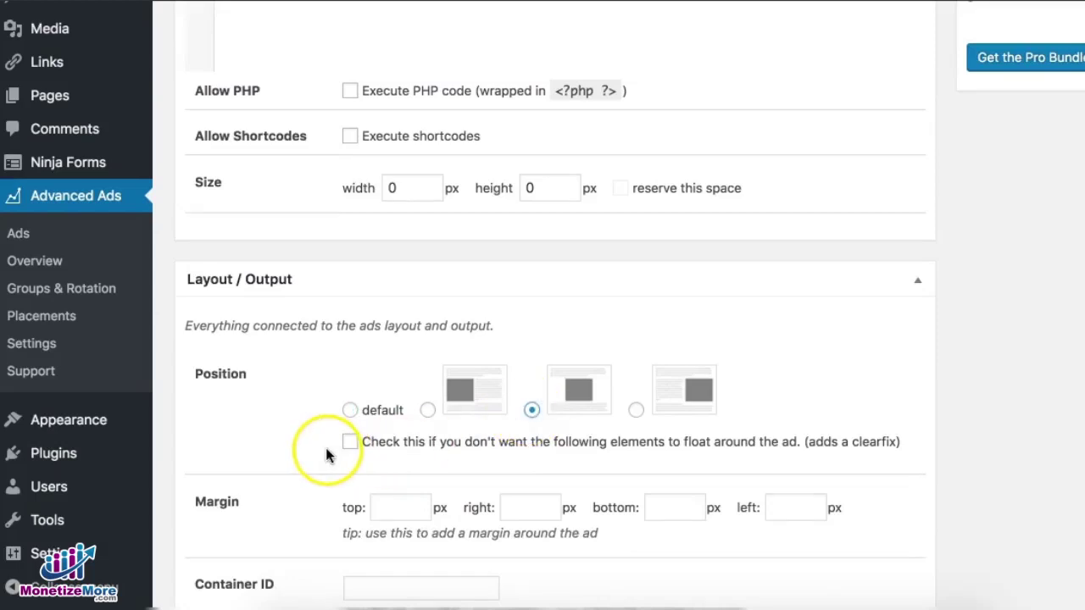
- Add a Specific Pages display condition to the ad
{"action": "scroll", "coordinate": [325, 456], "scroll_direction": "down", "scroll_amount": 1}
{"action": "scroll", "coordinate": [325, 457], "scroll_direction": "down", "scroll_amount": 5}
{"action": "scroll", "coordinate": [323, 453], "scroll_direction": "down", "scroll_amount": 5}
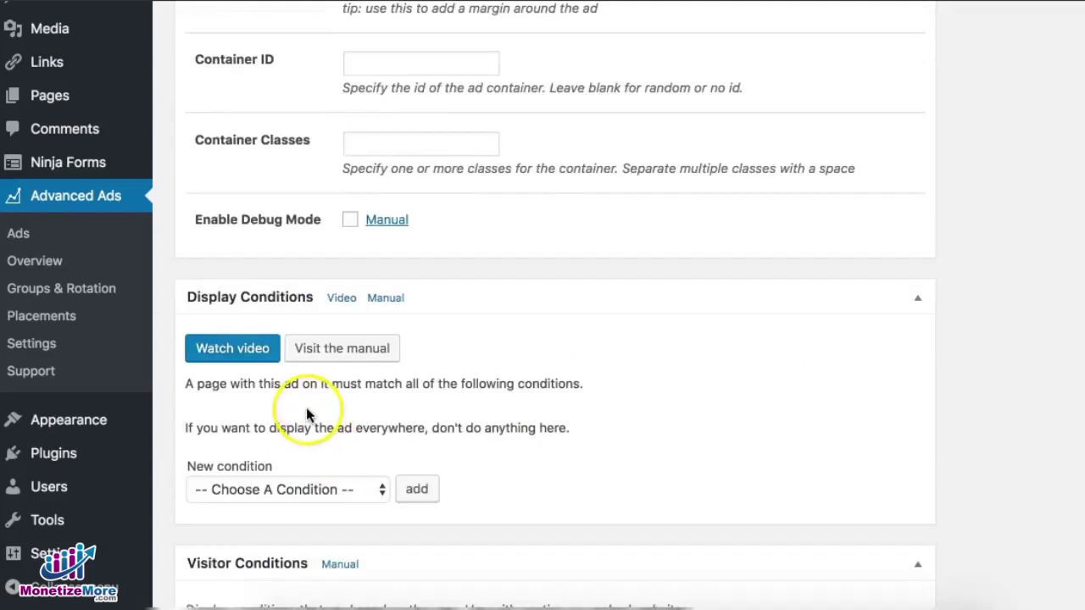
{"action": "left_click", "coordinate": [333, 489]}
{"action": "scroll", "coordinate": [329, 500], "scroll_direction": "down", "scroll_amount": 5}
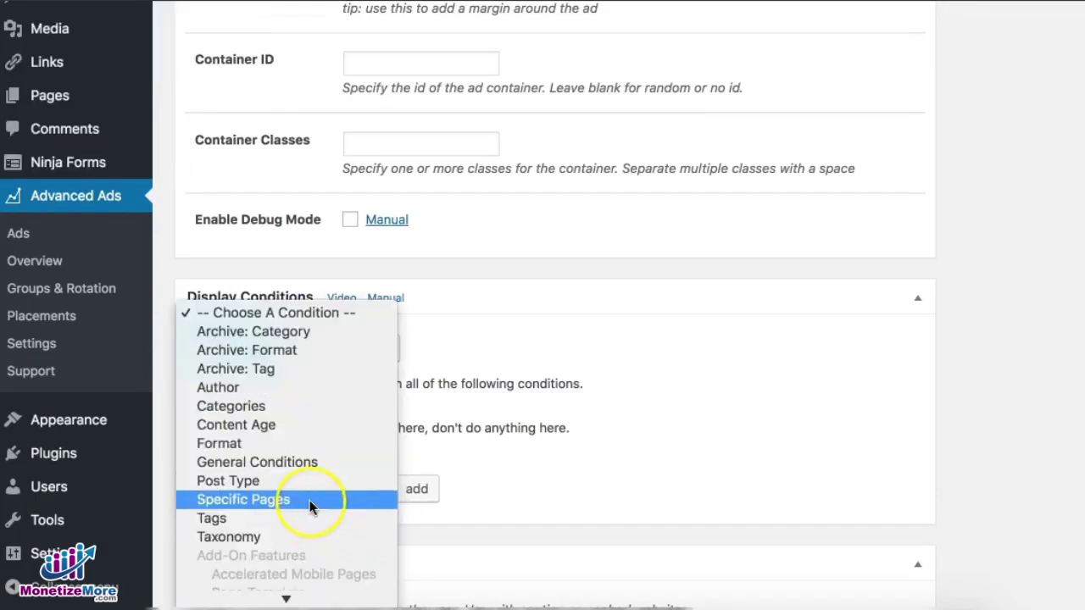
{"action": "left_click", "coordinate": [309, 502]}
{"action": "left_click", "coordinate": [410, 489]}
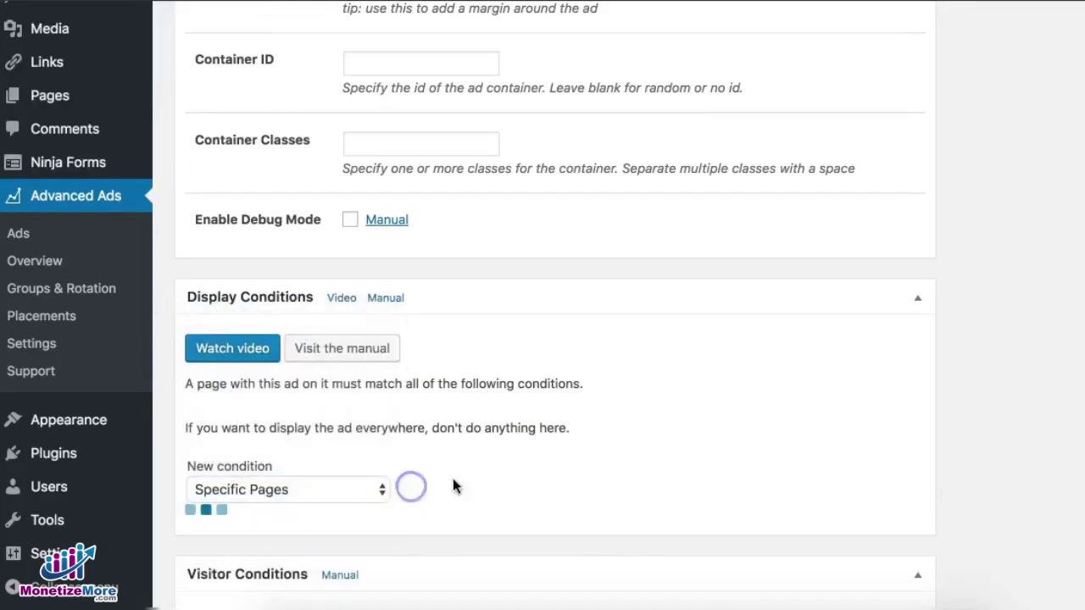
{"action": "scroll", "coordinate": [563, 334], "scroll_direction": "down", "scroll_amount": 1}
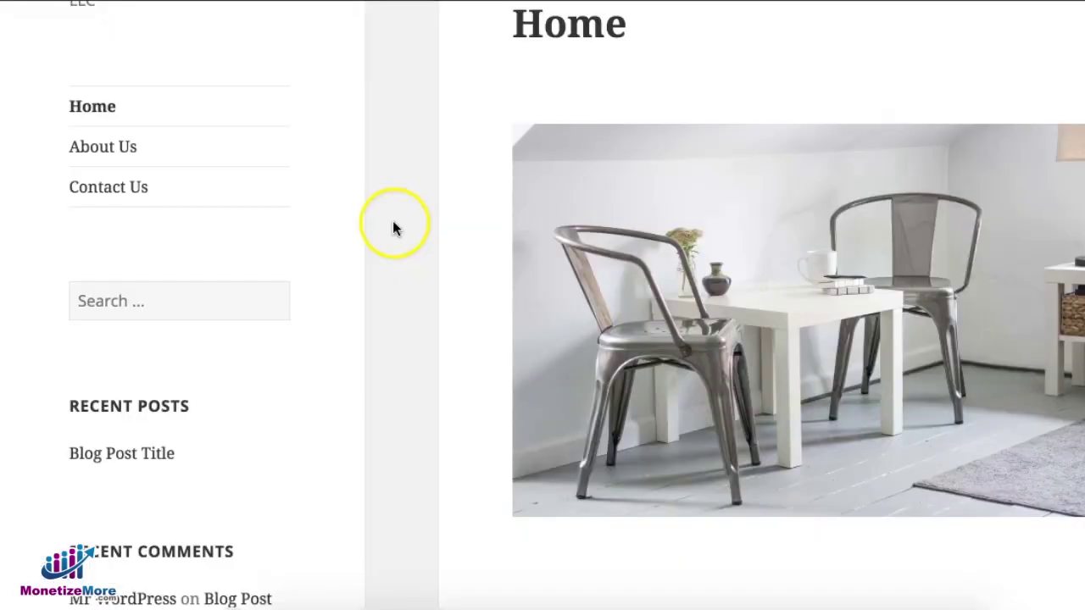
- View the source of the site's Home page and select the page ID number in the body tag's class
{"action": "left_click", "coordinate": [393, 227]}
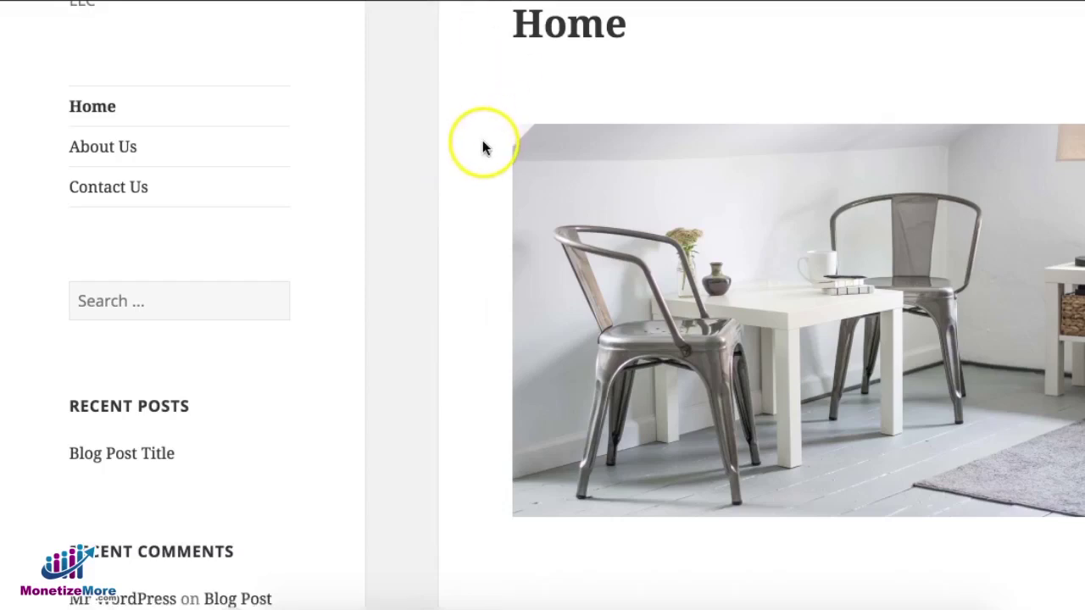
{"action": "right_click", "coordinate": [378, 188]}
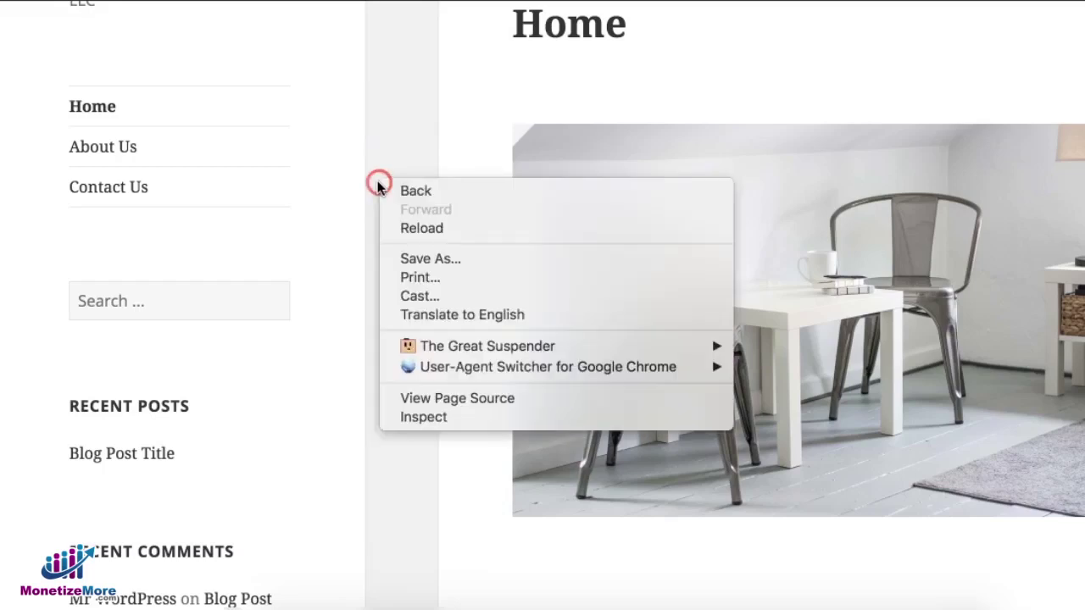
{"action": "left_click", "coordinate": [437, 399]}
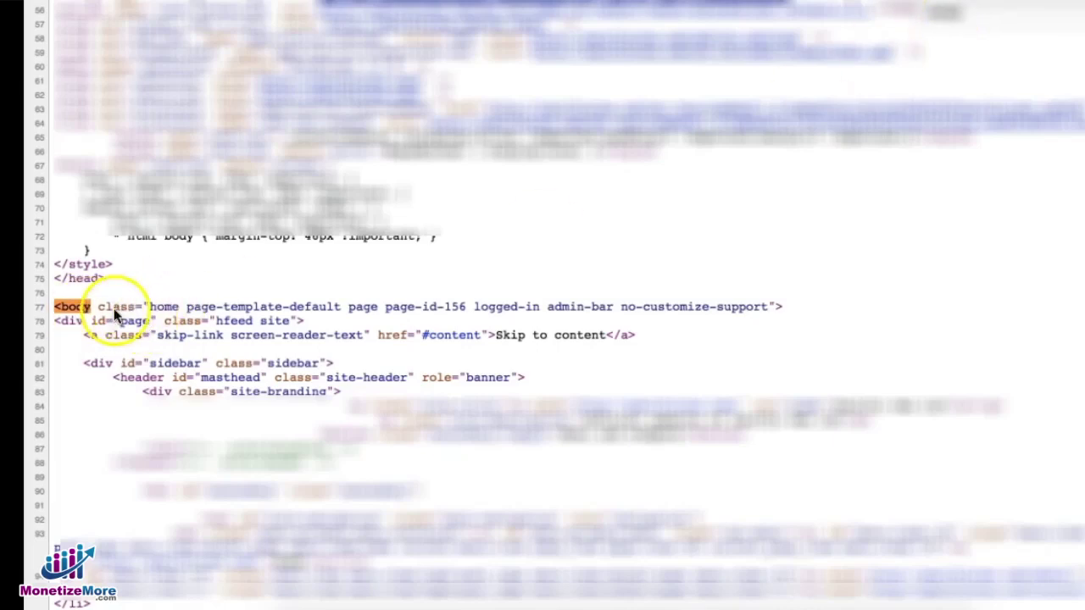
{"action": "double_click", "coordinate": [455, 307]}
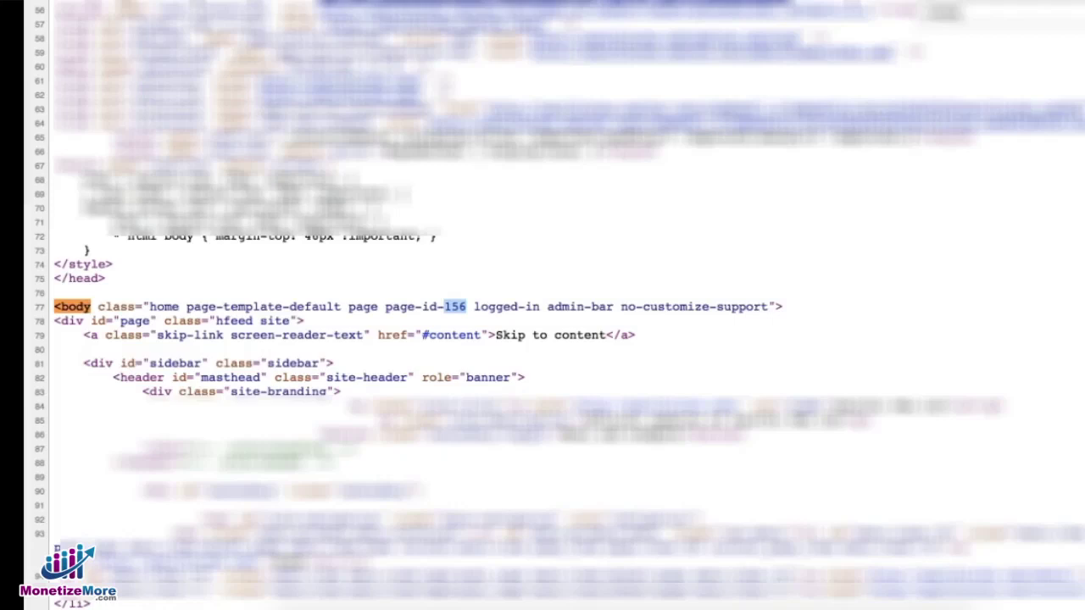
- Look up page ID 156 in the Specific Pages condition and assign the Home page to it
{"action": "left_click", "coordinate": [342, 508]}
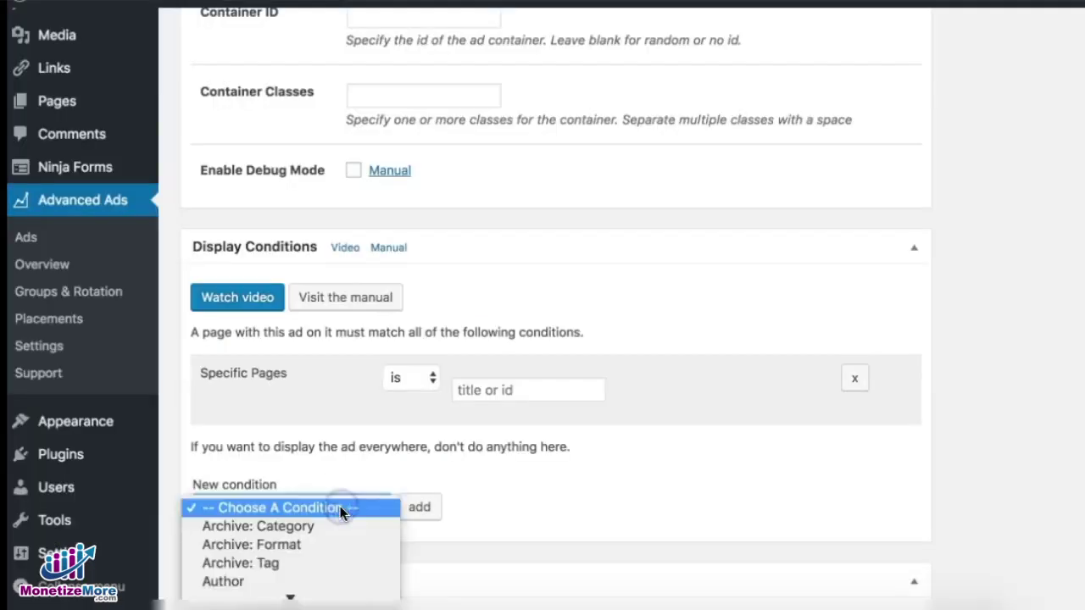
{"action": "left_click", "coordinate": [511, 412]}
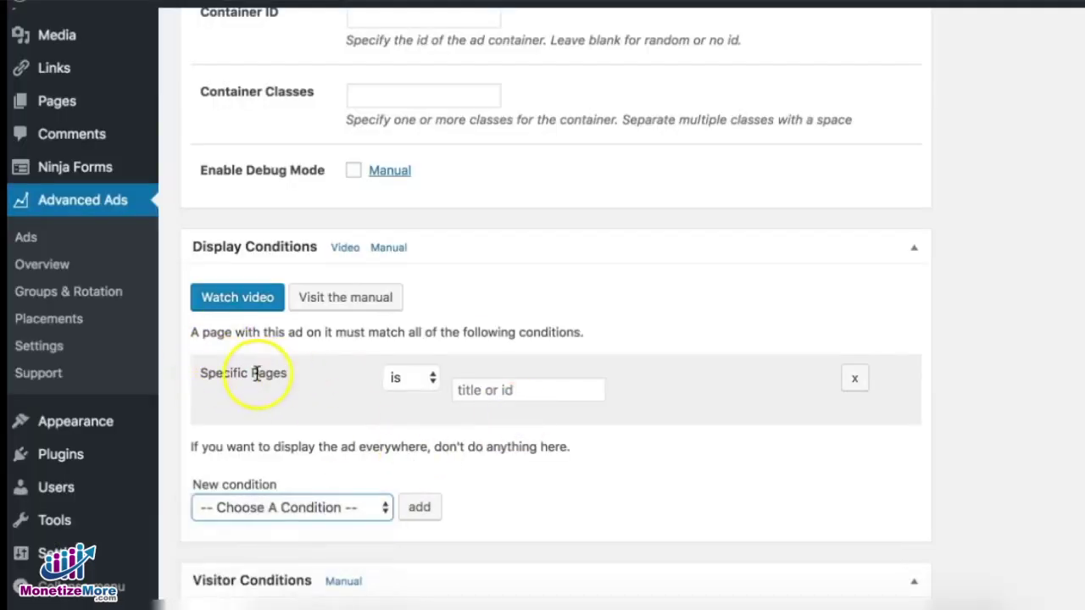
{"action": "left_click", "coordinate": [526, 388]}
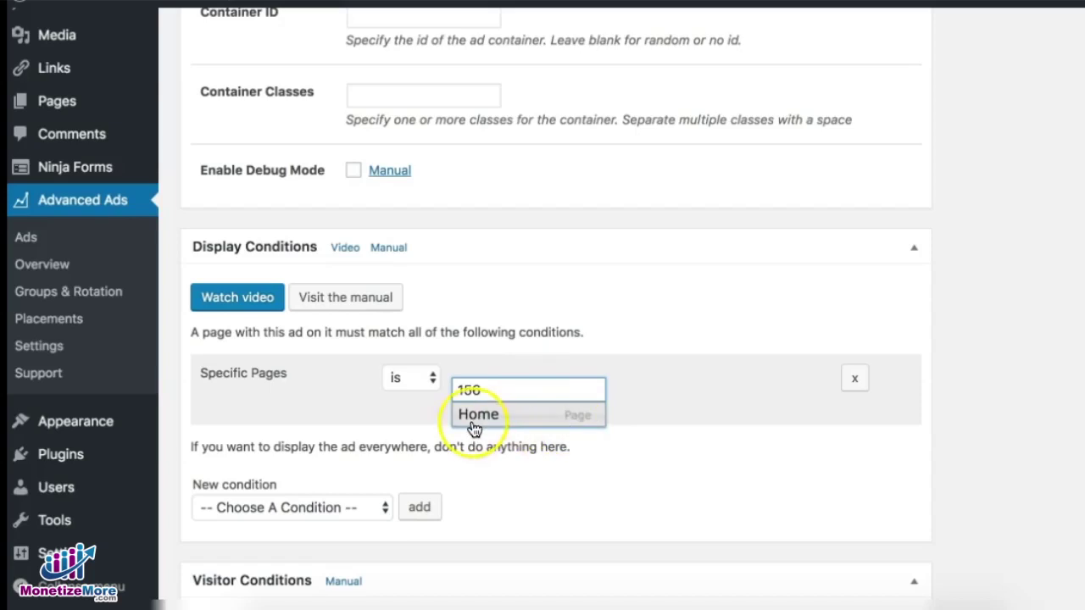
{"action": "left_click", "coordinate": [583, 421]}
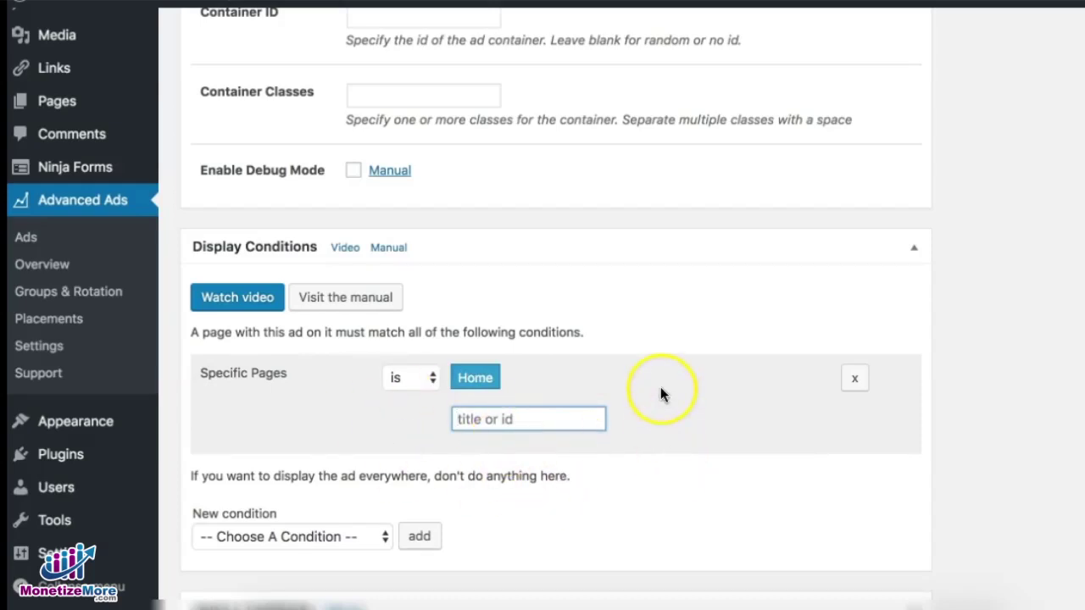
{"action": "scroll", "coordinate": [660, 387], "scroll_direction": "up", "scroll_amount": 10}
{"action": "scroll", "coordinate": [661, 388], "scroll_direction": "down", "scroll_amount": 5}
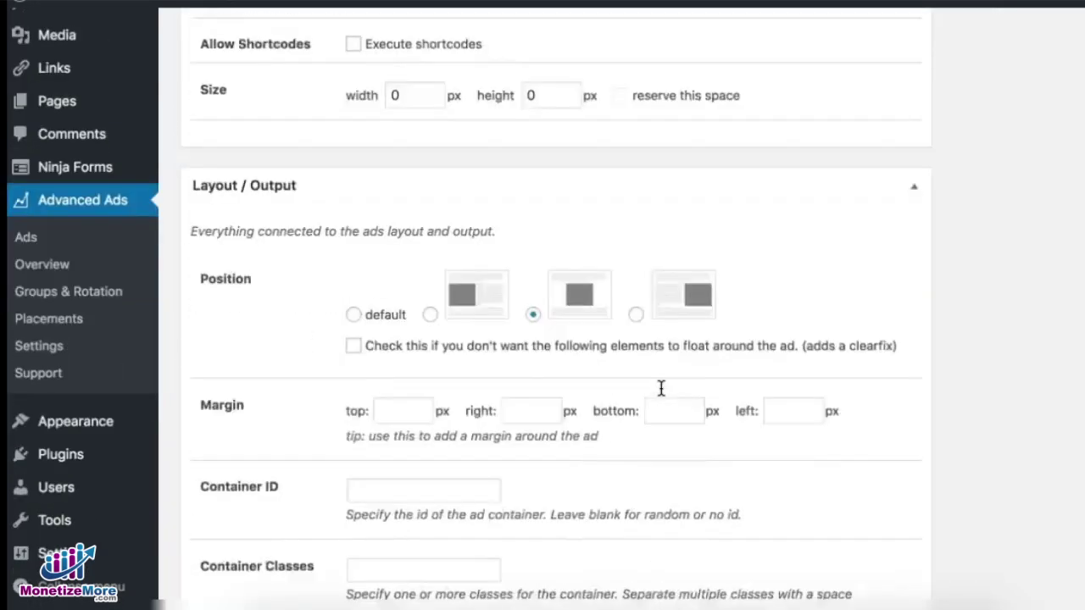
{"action": "scroll", "coordinate": [660, 388], "scroll_direction": "down", "scroll_amount": 5}
{"action": "left_click", "coordinate": [586, 461]}
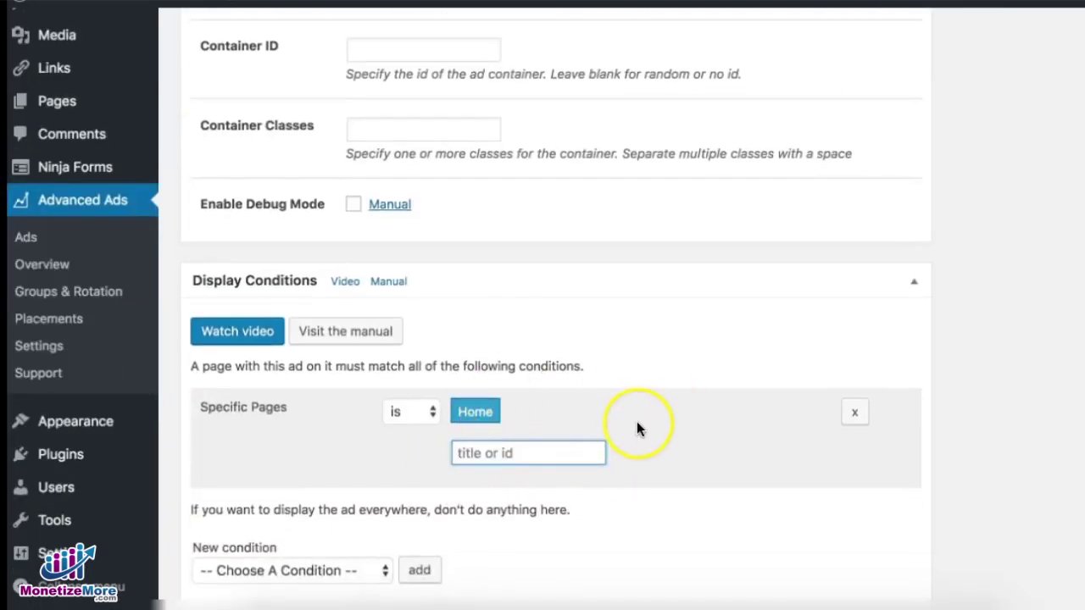
{"action": "scroll", "coordinate": [638, 422], "scroll_direction": "up", "scroll_amount": 10}
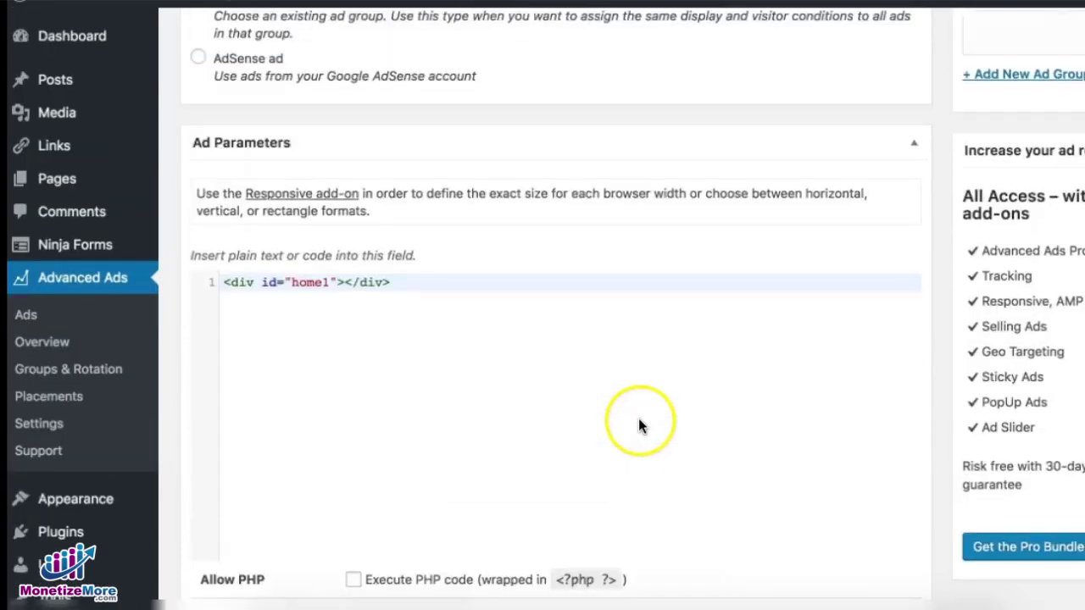
- Clear the home1 code from the ad parameters and change the ad type to Image Ad
{"action": "left_click", "coordinate": [297, 282]}
{"action": "left_click", "coordinate": [472, 287]}
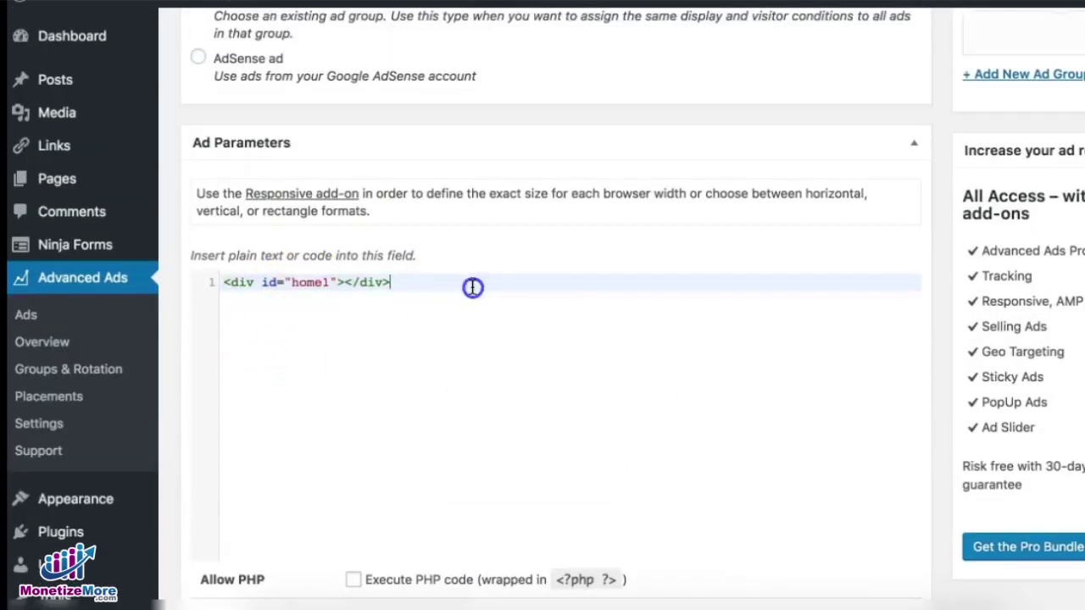
{"action": "key", "text": "ctrl+a"}
{"action": "key", "text": "BackSpace"}
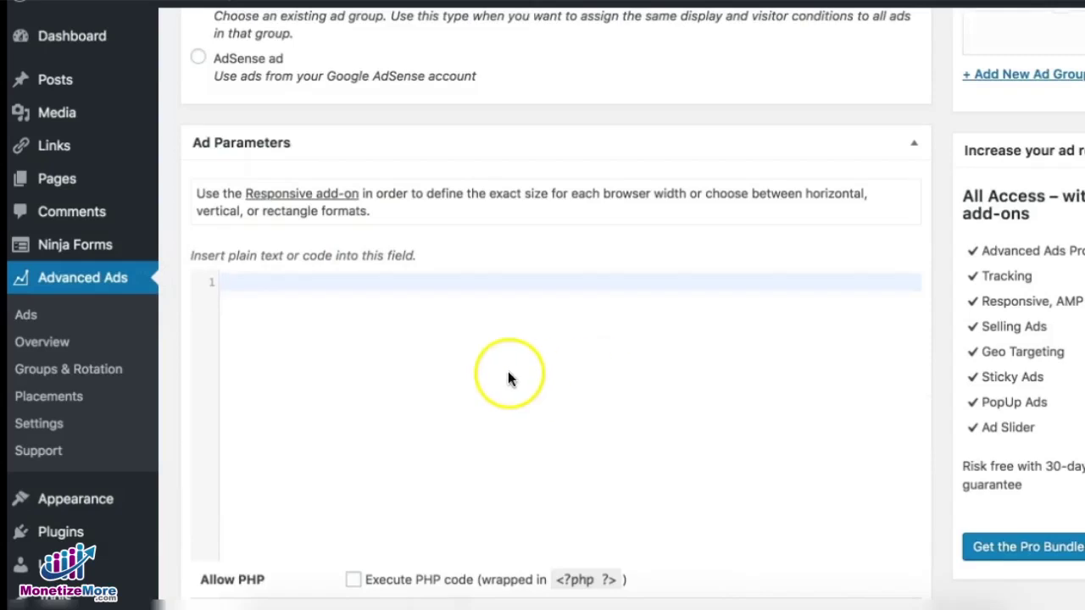
{"action": "scroll", "coordinate": [507, 378], "scroll_direction": "up", "scroll_amount": 5}
{"action": "left_click", "coordinate": [200, 333]}
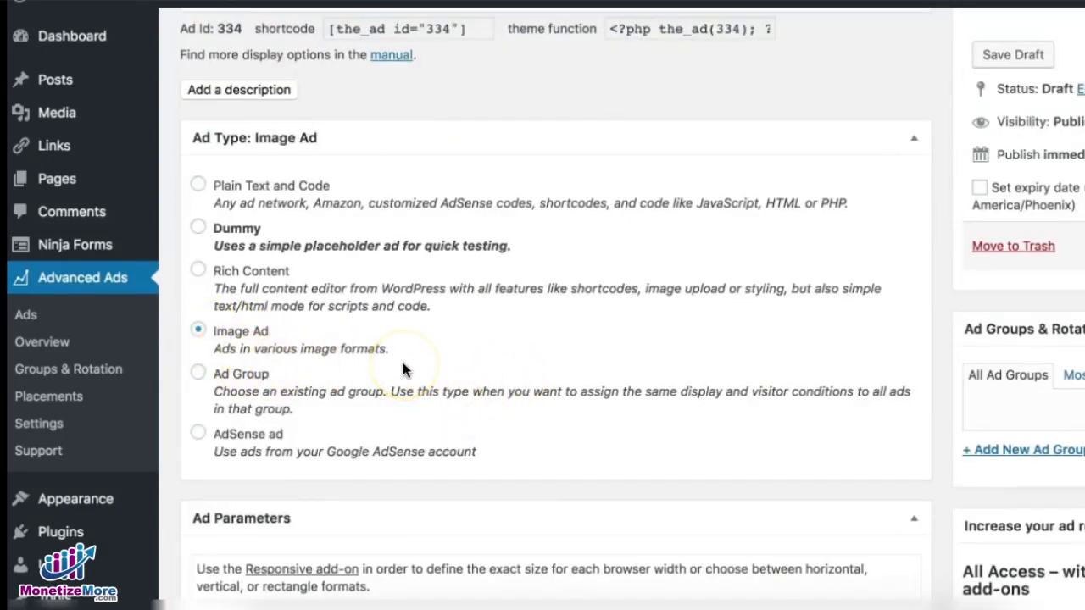
- Choose the 300 x 250 placeholder image as the ad's image
{"action": "scroll", "coordinate": [402, 362], "scroll_direction": "down", "scroll_amount": 10}
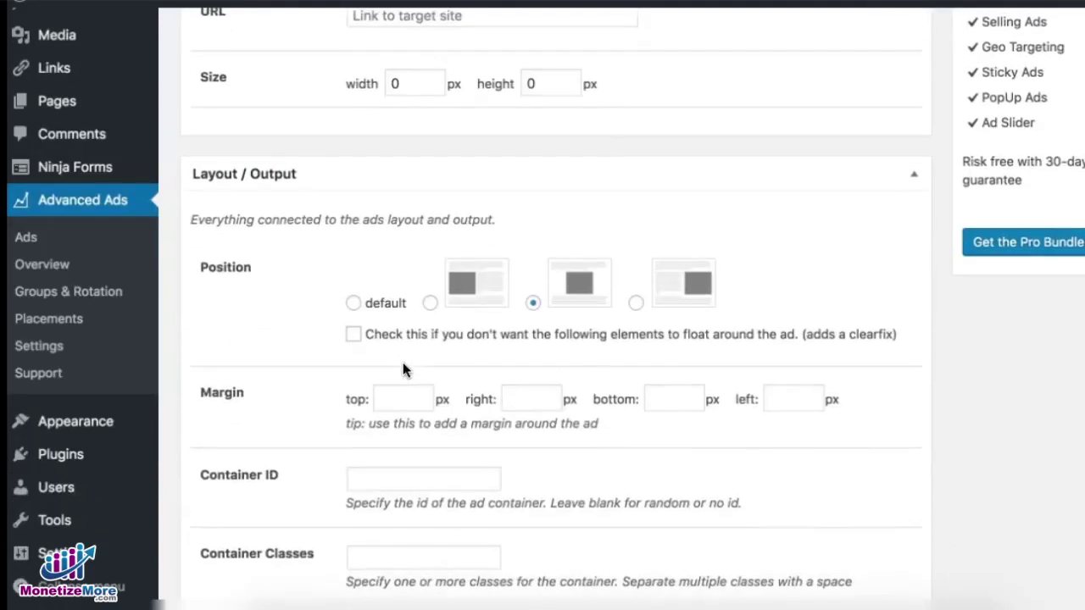
{"action": "scroll", "coordinate": [380, 360], "scroll_direction": "up", "scroll_amount": 4}
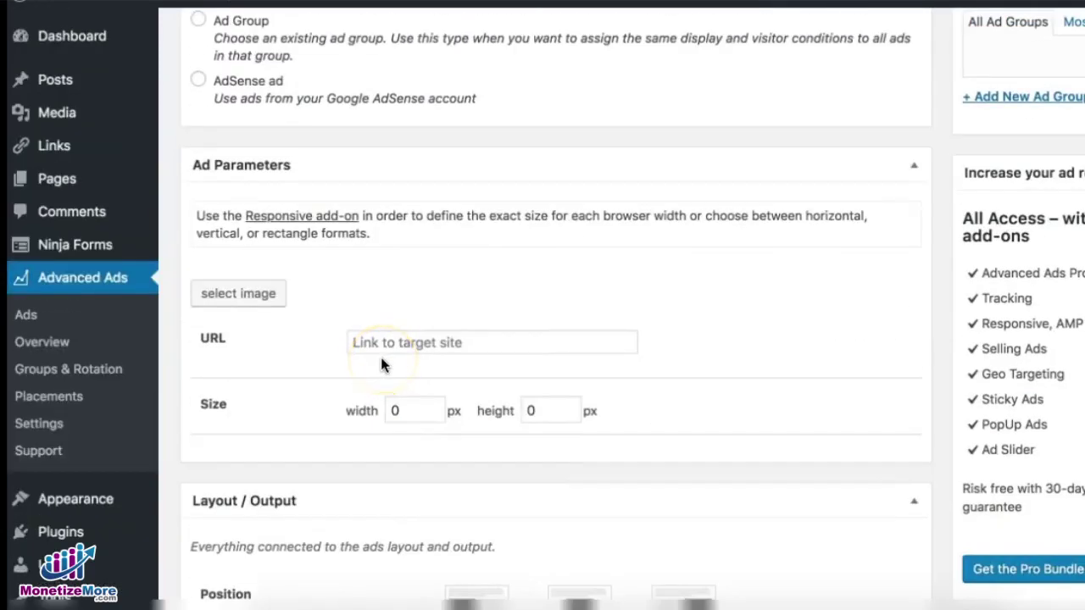
{"action": "left_click", "coordinate": [242, 297]}
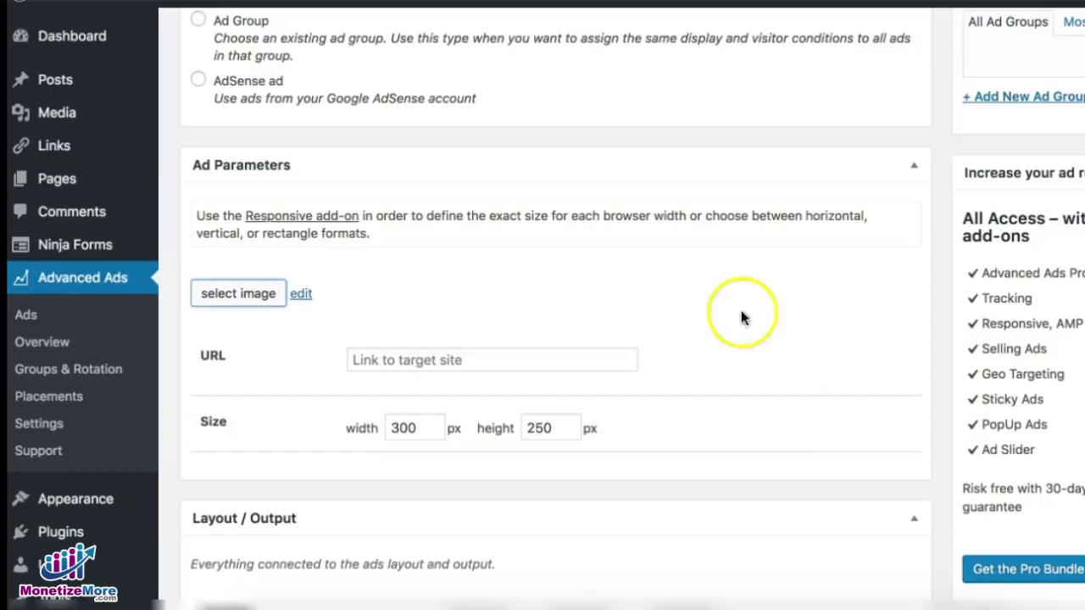
- Review the home1_300x250 ad's image, layout and display conditions, and publish the ad
{"action": "scroll", "coordinate": [574, 247], "scroll_direction": "up", "scroll_amount": 5}
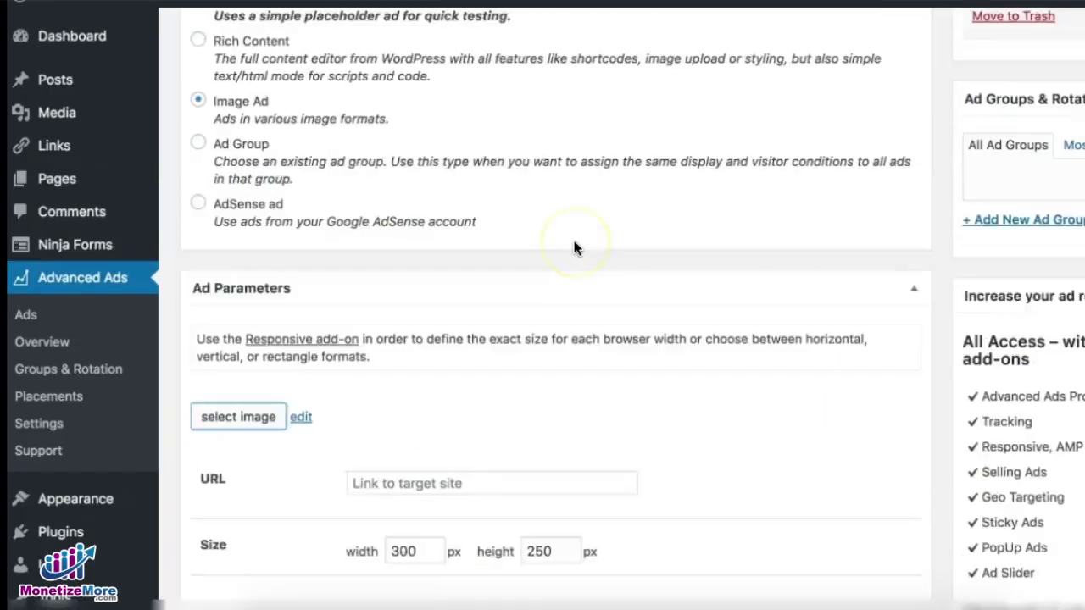
{"action": "scroll", "coordinate": [574, 246], "scroll_direction": "down", "scroll_amount": 20}
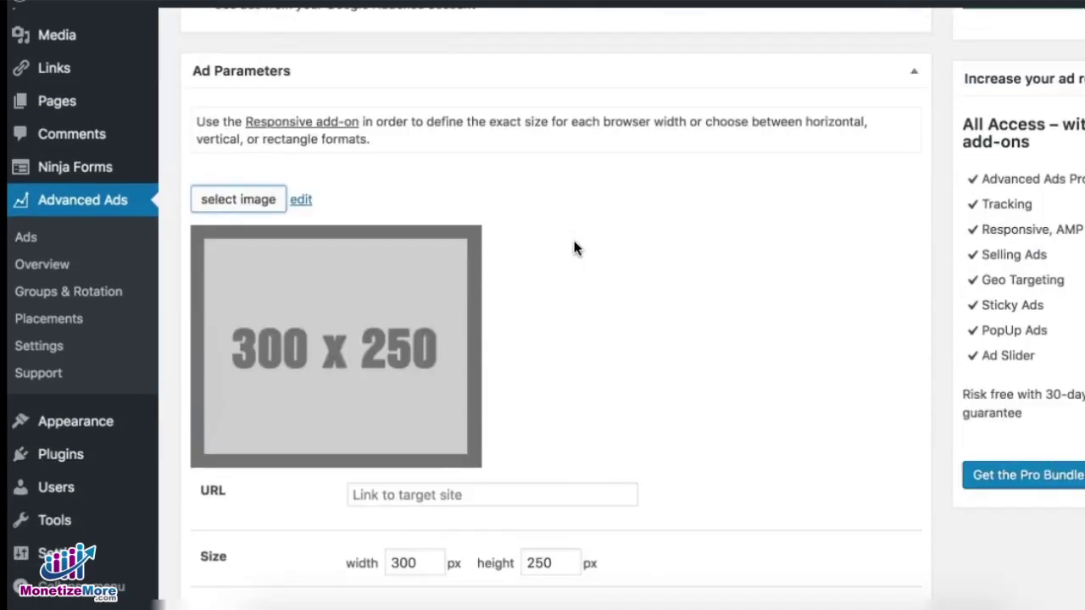
{"action": "scroll", "coordinate": [574, 247], "scroll_direction": "down", "scroll_amount": 2}
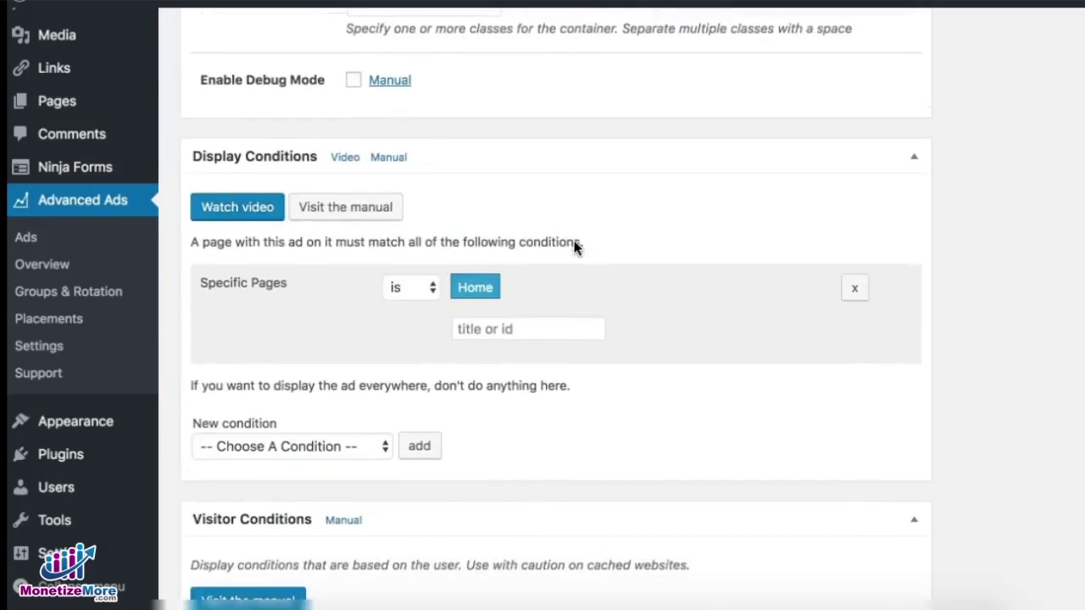
{"action": "scroll", "coordinate": [574, 247], "scroll_direction": "down", "scroll_amount": 7}
{"action": "scroll", "coordinate": [574, 246], "scroll_direction": "up", "scroll_amount": 20}
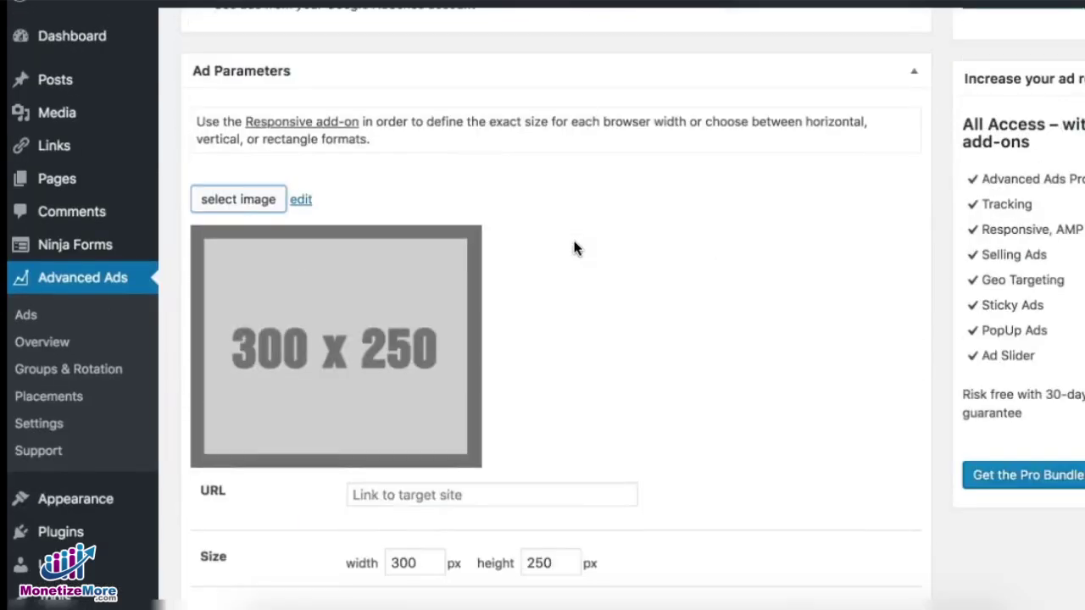
{"action": "scroll", "coordinate": [574, 246], "scroll_direction": "up", "scroll_amount": 9}
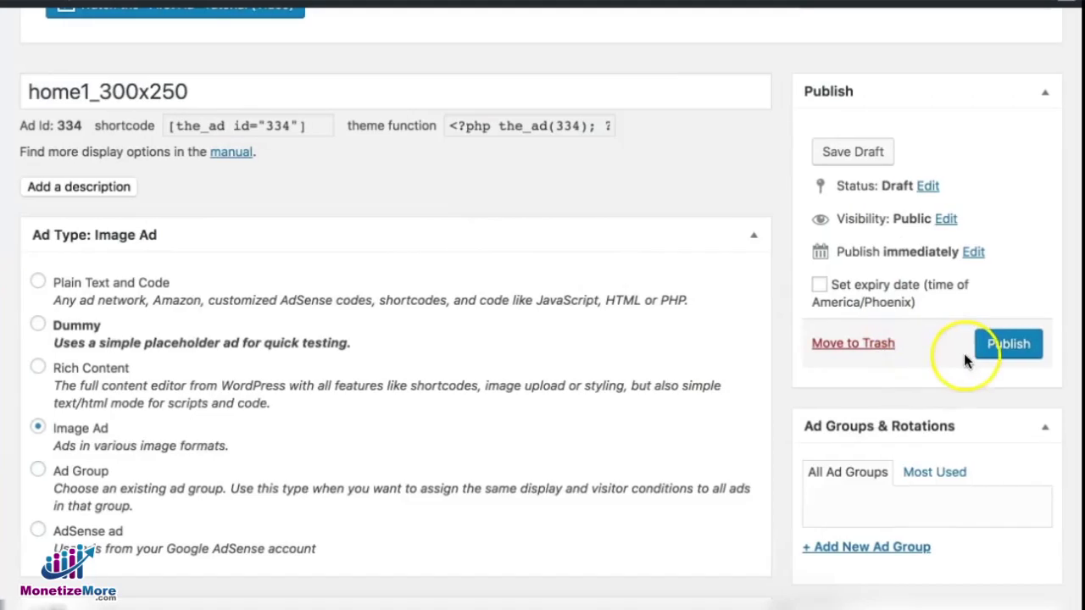
{"action": "left_click", "coordinate": [1003, 350]}
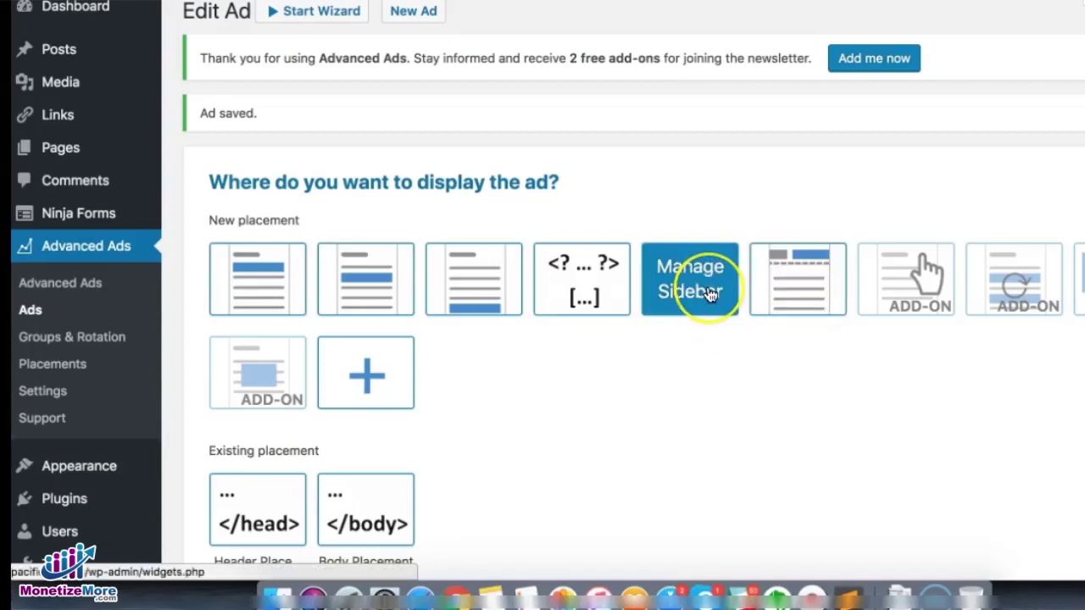
- Open the sidebar widget management and expand the Advanced Ads widget in the Widget Area
{"action": "left_click", "coordinate": [710, 294]}
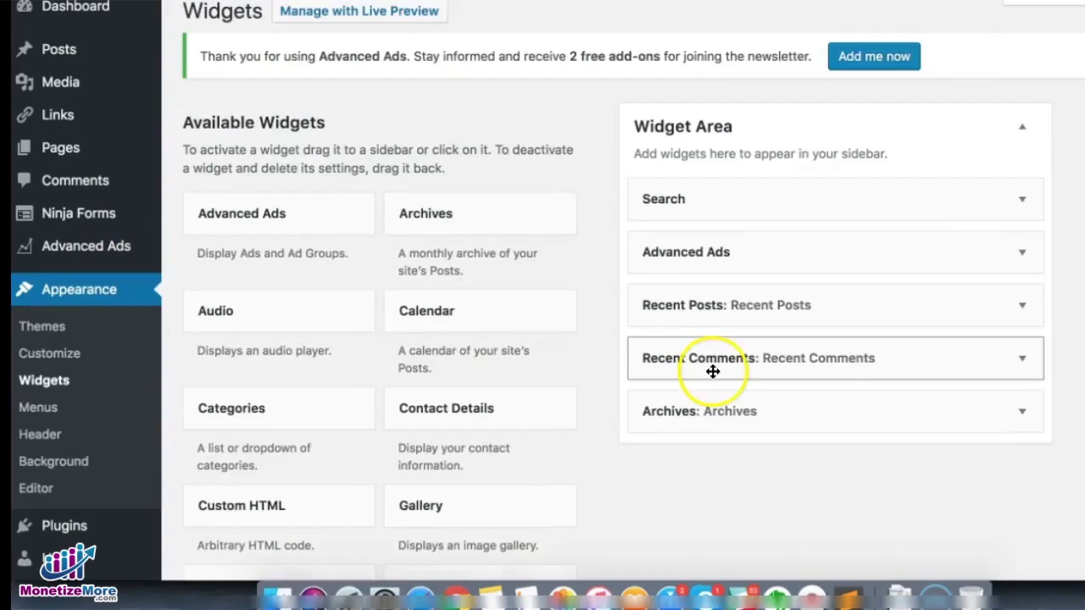
{"action": "left_click", "coordinate": [707, 252]}
{"action": "mouse_move", "coordinate": [707, 252]}
{"action": "left_mouse_down"}
{"action": "mouse_move", "coordinate": [705, 291]}
{"action": "mouse_move", "coordinate": [720, 247]}
{"action": "mouse_move", "coordinate": [696, 186]}
{"action": "mouse_move", "coordinate": [706, 206]}
{"action": "left_mouse_up"}
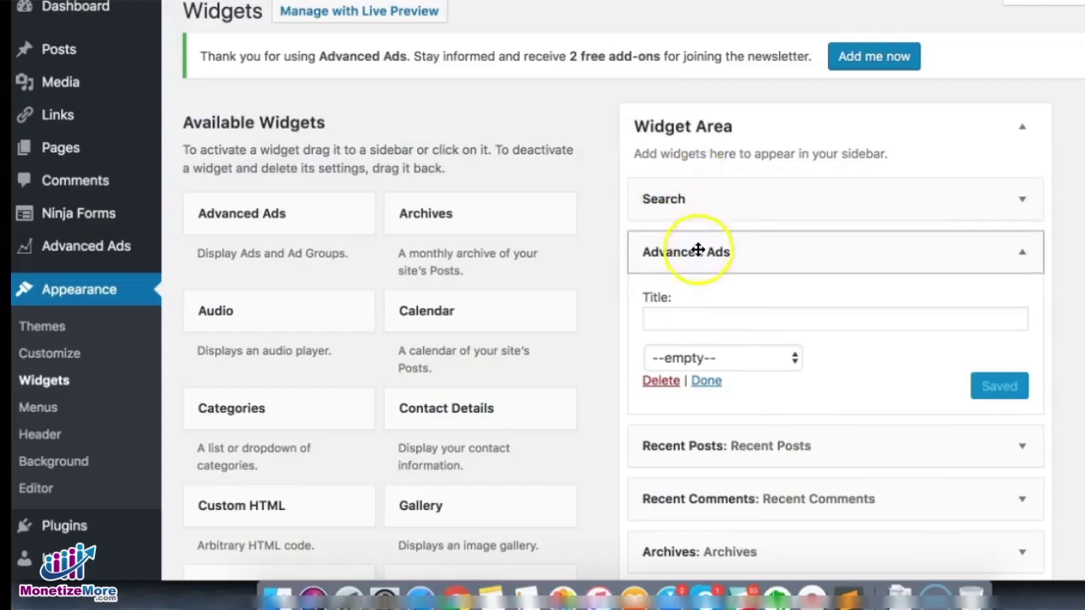
{"action": "mouse_move", "coordinate": [286, 225]}
{"action": "left_mouse_down"}
{"action": "mouse_move", "coordinate": [696, 296]}
{"action": "mouse_move", "coordinate": [768, 285]}
{"action": "mouse_move", "coordinate": [294, 217]}
{"action": "left_mouse_up"}
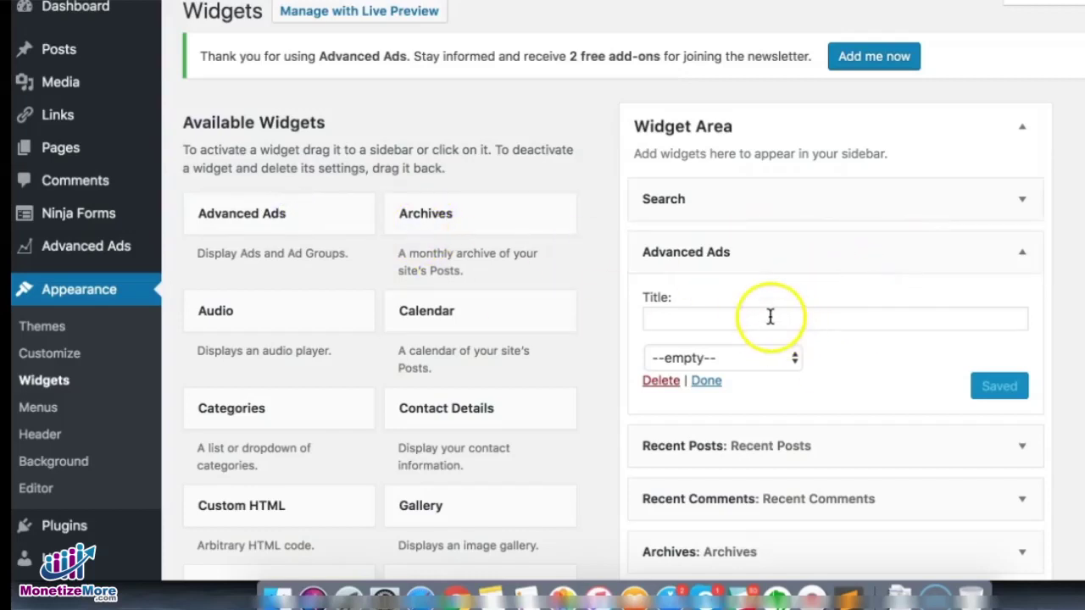
{"action": "mouse_move", "coordinate": [303, 232]}
{"action": "left_mouse_down"}
{"action": "mouse_move", "coordinate": [543, 180]}
{"action": "mouse_move", "coordinate": [749, 178]}
{"action": "mouse_move", "coordinate": [743, 540]}
{"action": "mouse_move", "coordinate": [747, 492]}
{"action": "mouse_move", "coordinate": [354, 230]}
{"action": "mouse_move", "coordinate": [308, 217]}
{"action": "left_mouse_up"}
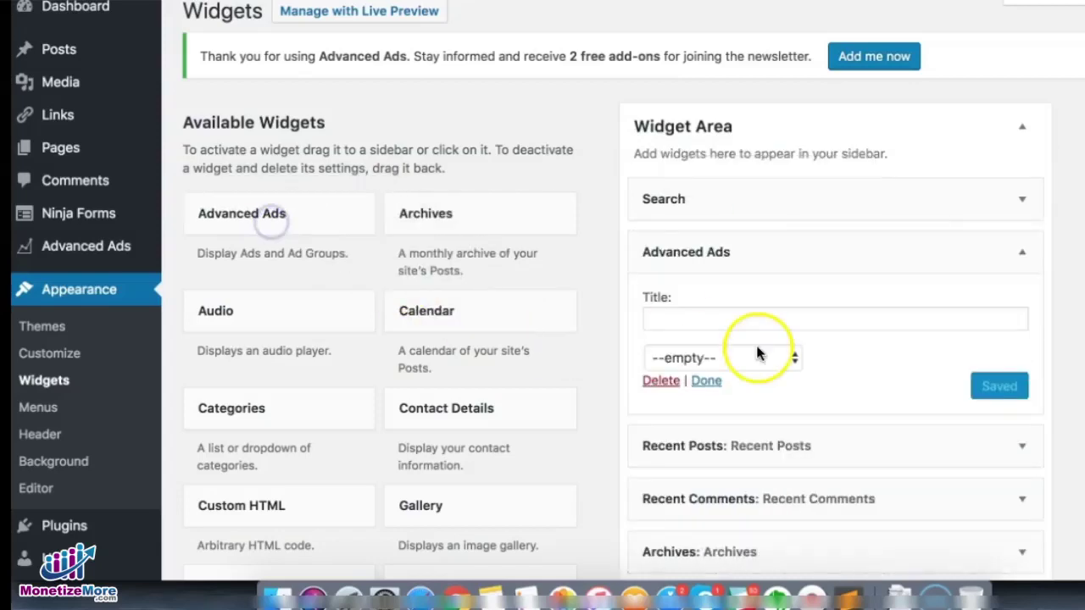
- Assign the home1_300x250 ad to the Advanced Ads sidebar widget with no title and save the widget
{"action": "left_click", "coordinate": [687, 316]}
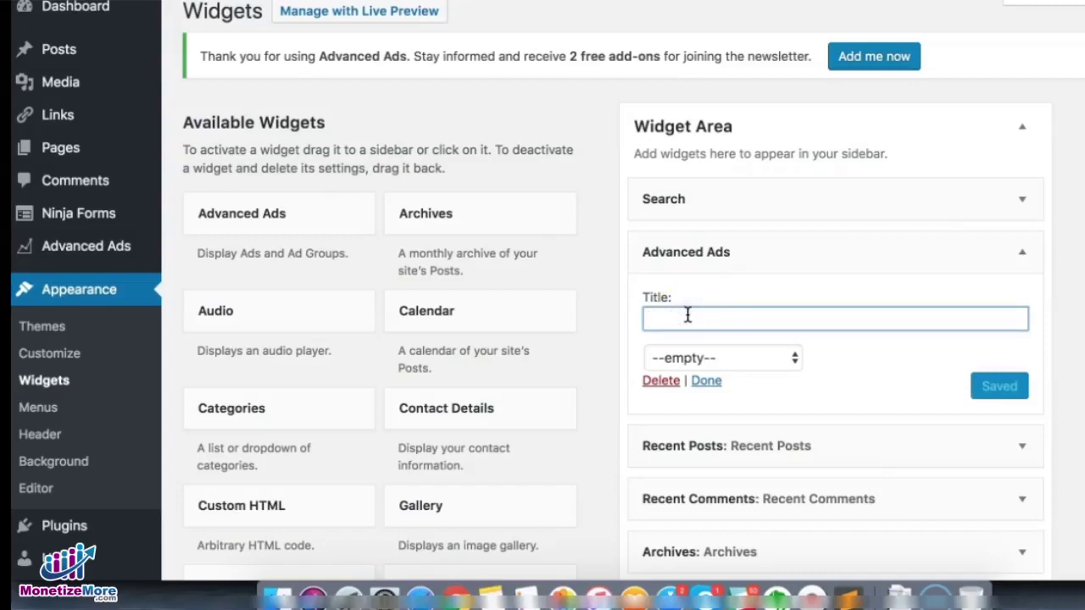
{"action": "left_click", "coordinate": [700, 354]}
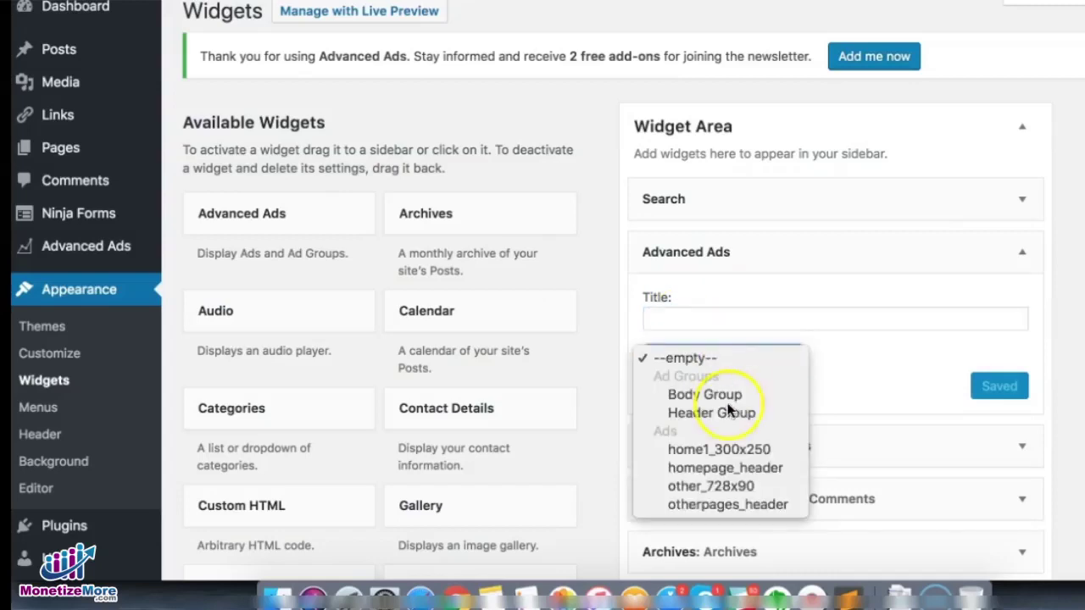
{"action": "left_click", "coordinate": [735, 449]}
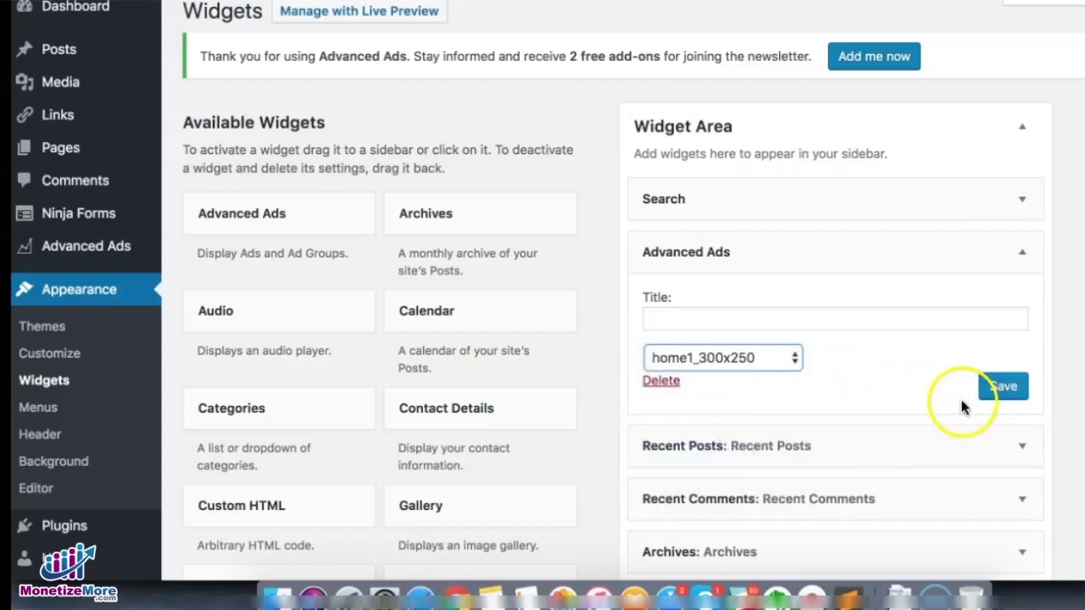
{"action": "left_click", "coordinate": [835, 357]}
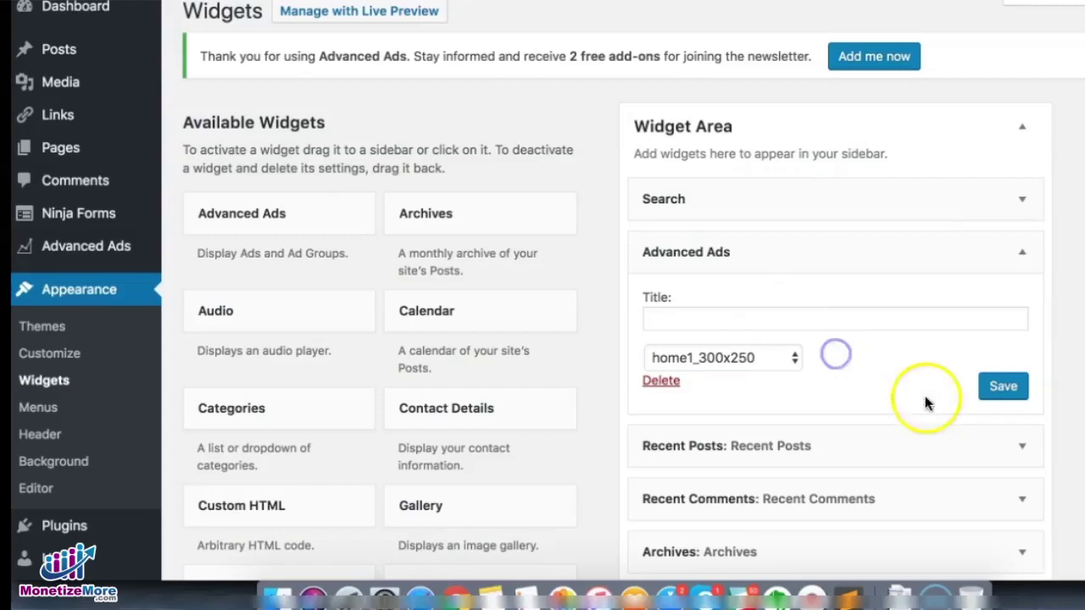
{"action": "left_click", "coordinate": [1002, 387]}
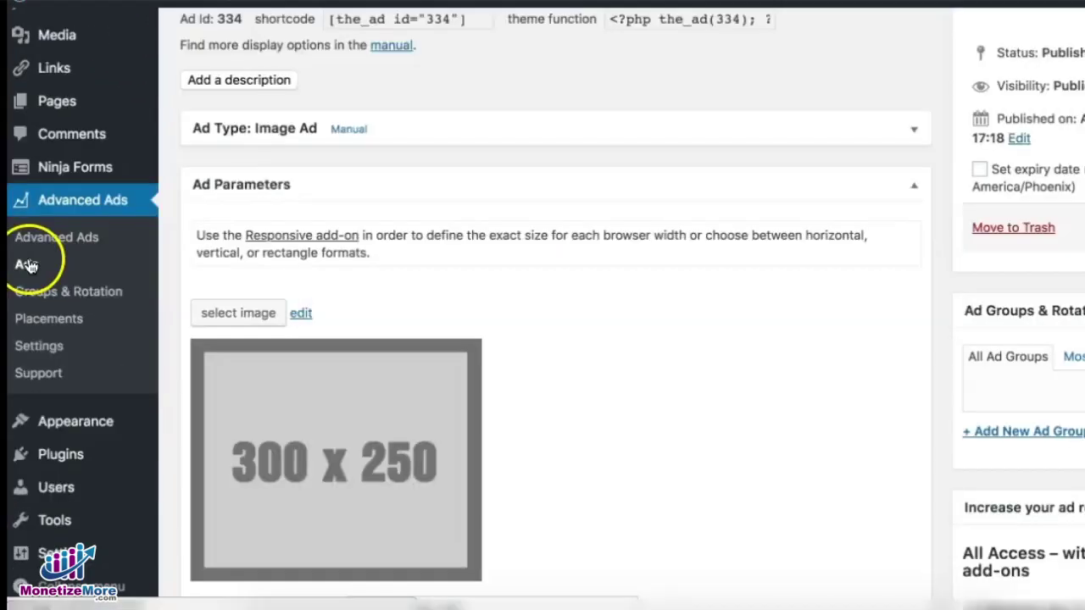
- Create a new ad from the Ads list and title it other_728x90
{"action": "left_click", "coordinate": [26, 266]}
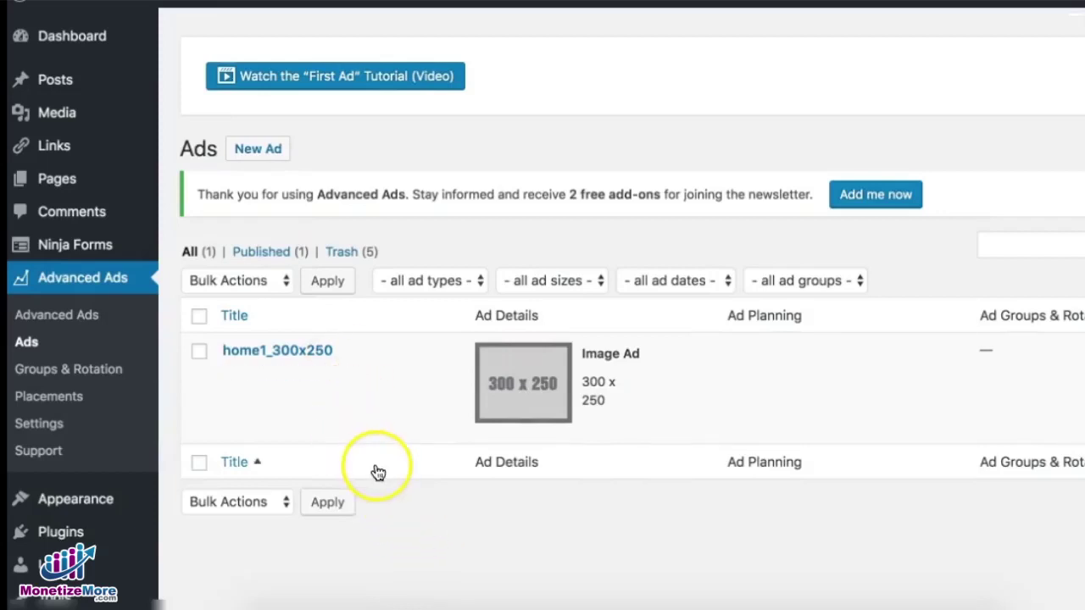
{"action": "left_click", "coordinate": [258, 150]}
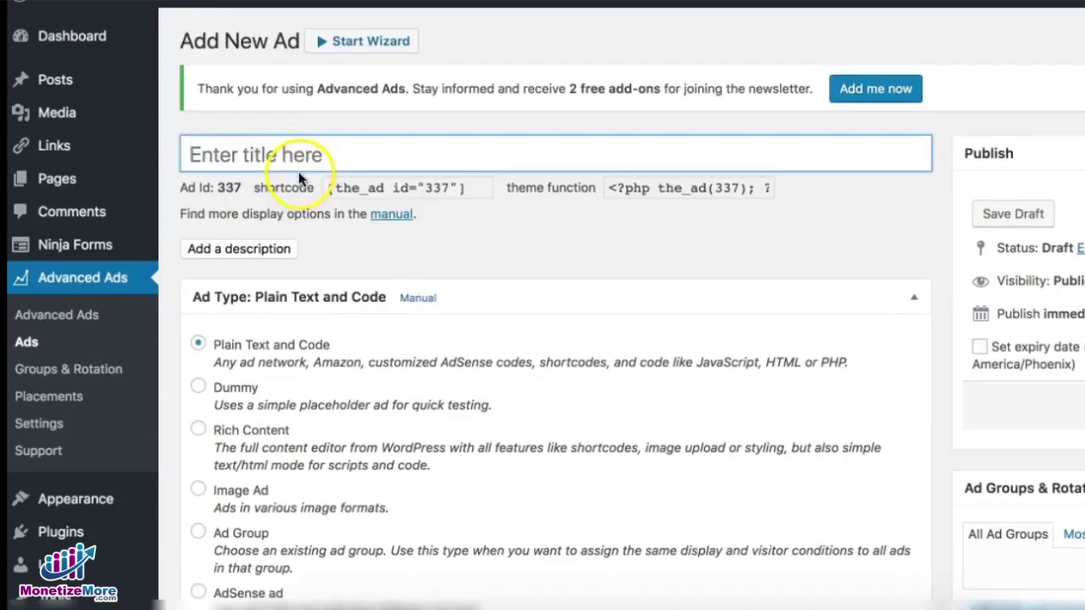
{"action": "type", "text": "other_728x90"}
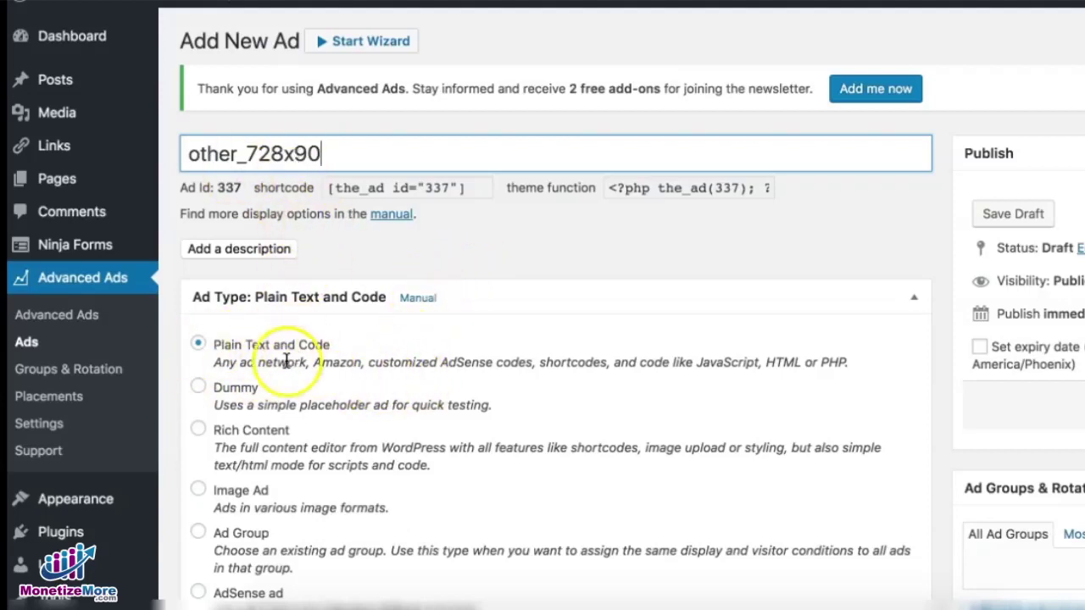
- Switch to Sublime Text, select the Other Pages body code <div id="other"></div>, and return to the new ad in WordPress
{"action": "scroll", "coordinate": [431, 358], "scroll_direction": "down", "scroll_amount": 5}
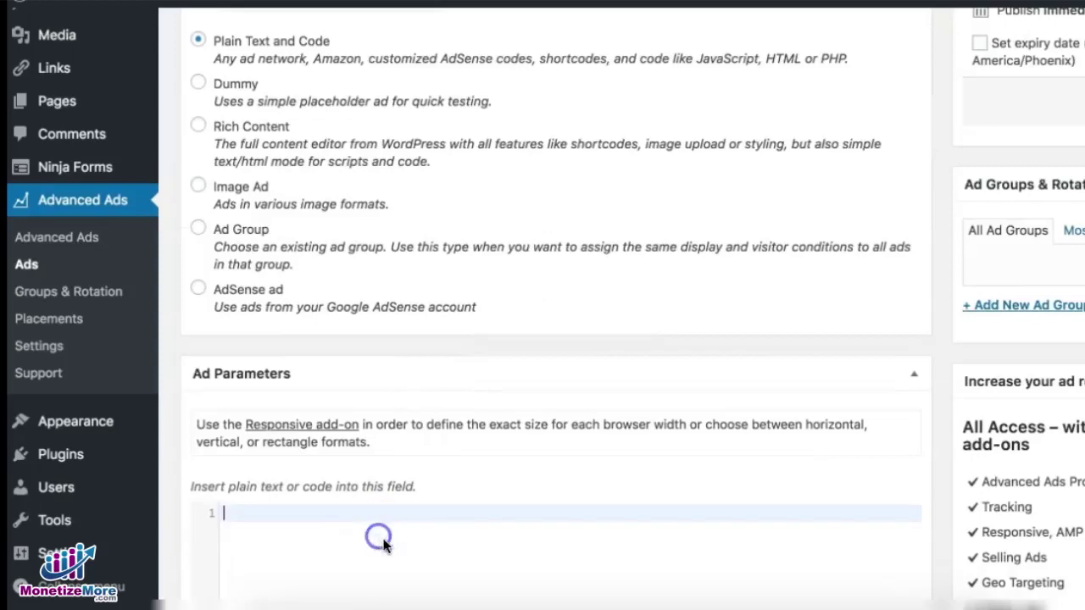
{"action": "left_click", "coordinate": [804, 597]}
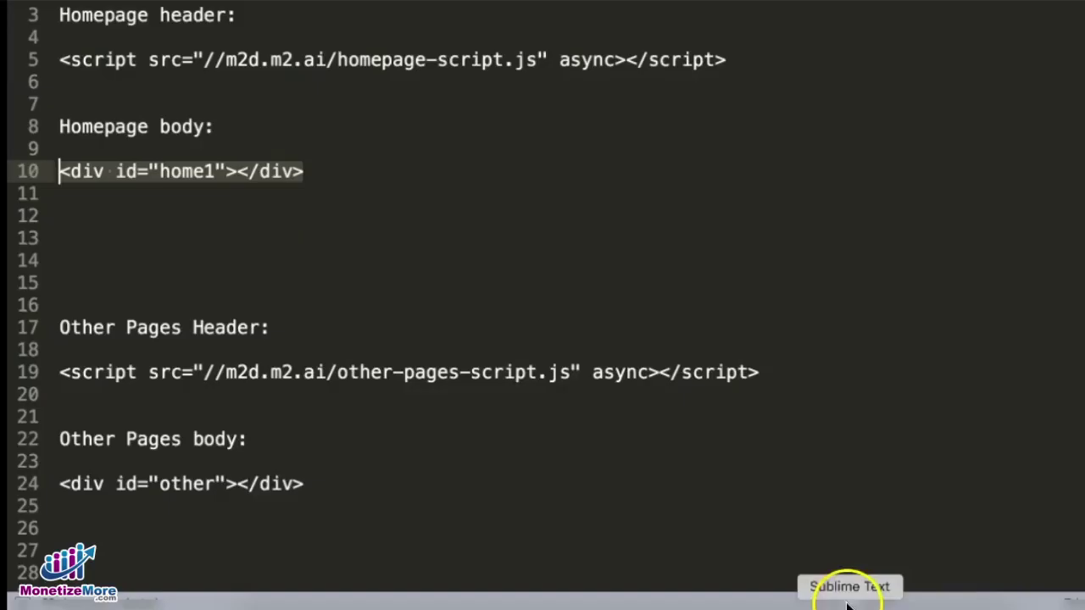
{"action": "left_click", "coordinate": [230, 442]}
{"action": "left_click_drag", "start_coordinate": [317, 484], "coordinate": [79, 486]}
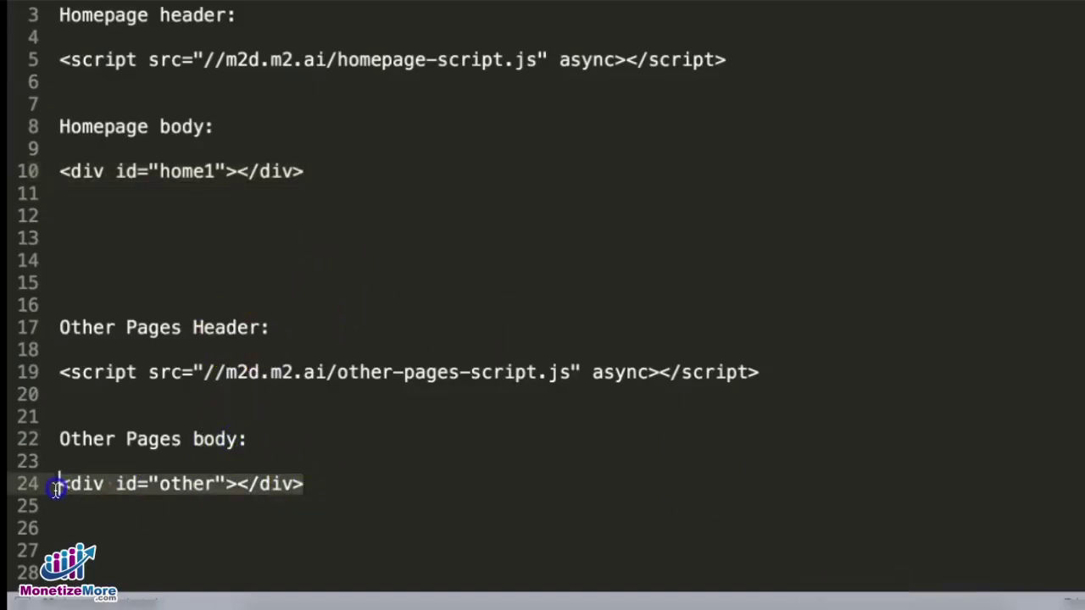
{"action": "key", "text": "super+Tab"}
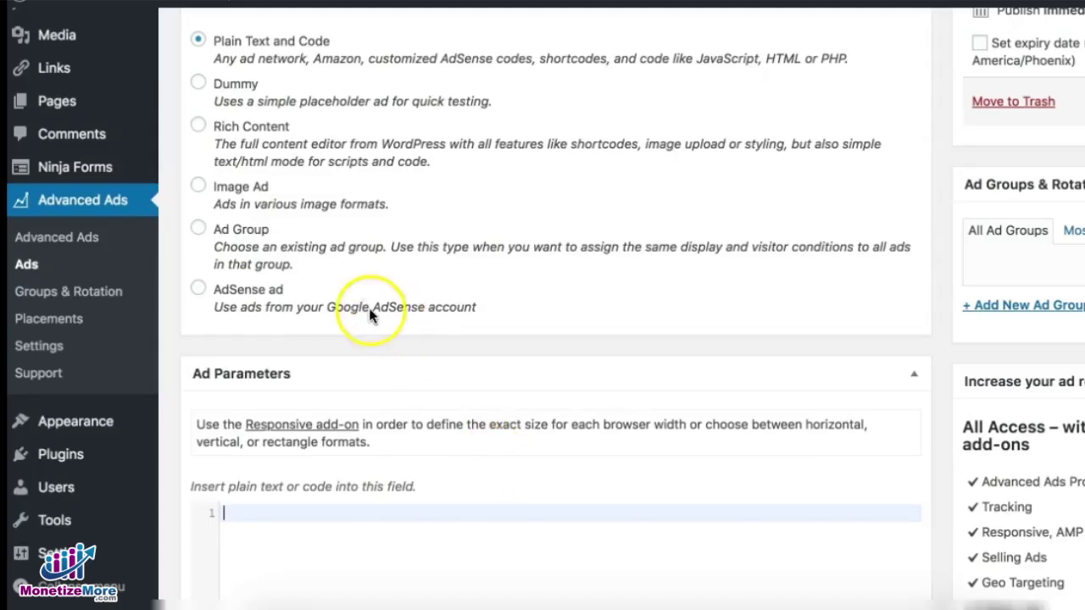
- Set the new ad's type to Image Ad and insert 728x90-Dummy-Ad.png from the Media Library
{"action": "left_click", "coordinate": [197, 185]}
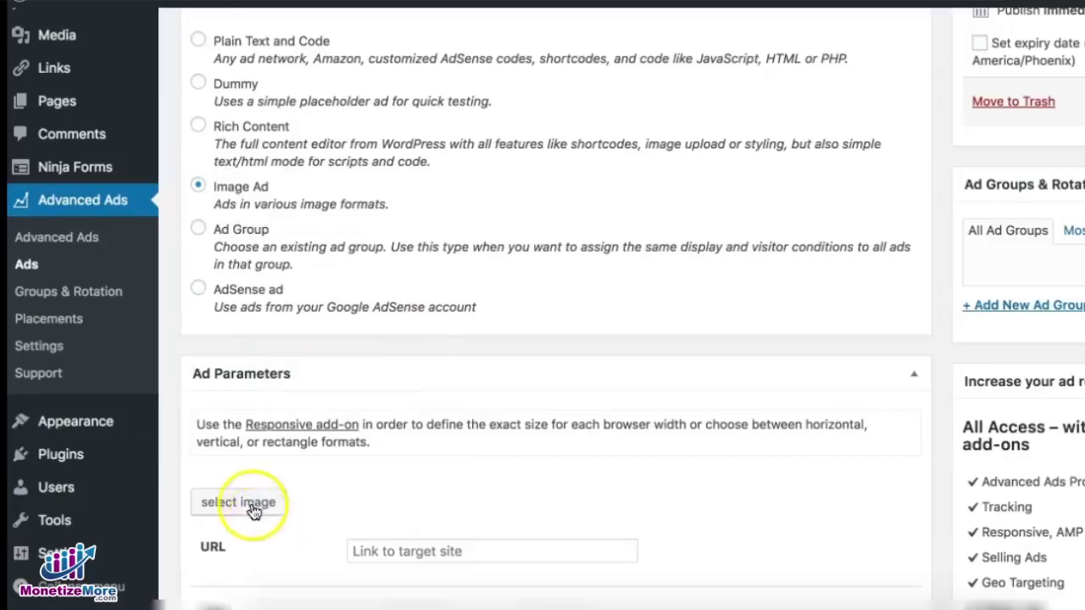
{"action": "left_click", "coordinate": [251, 502]}
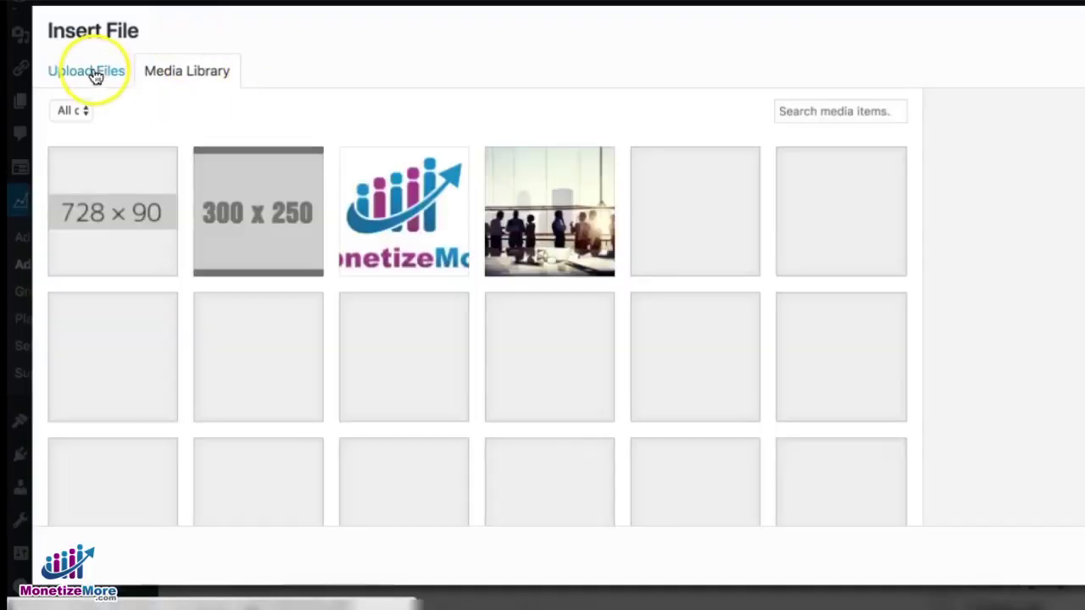
{"action": "left_click", "coordinate": [90, 71]}
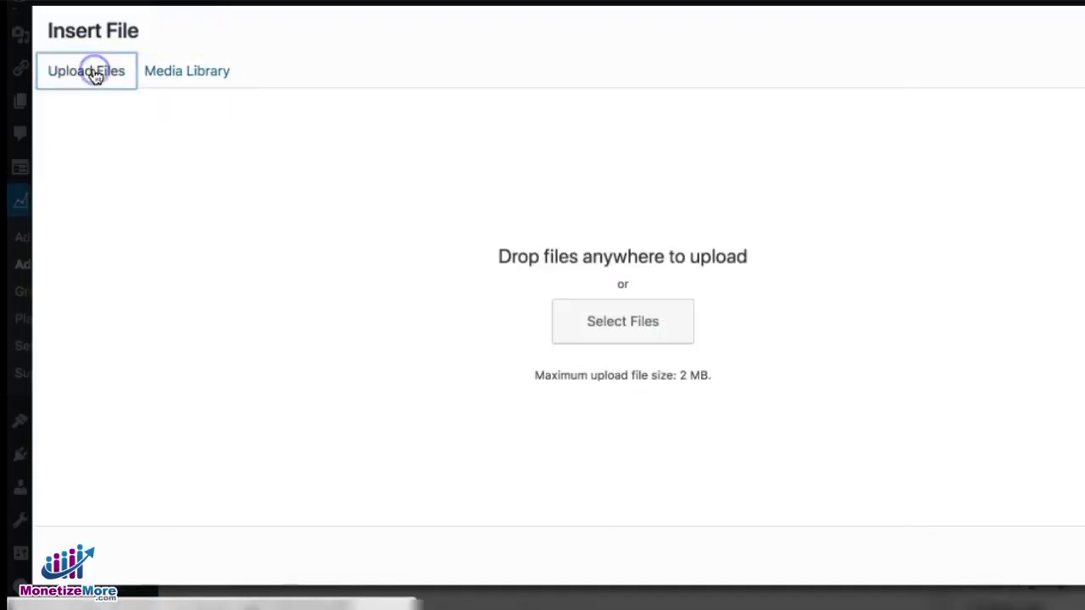
{"action": "left_click", "coordinate": [187, 71]}
{"action": "left_click", "coordinate": [87, 170]}
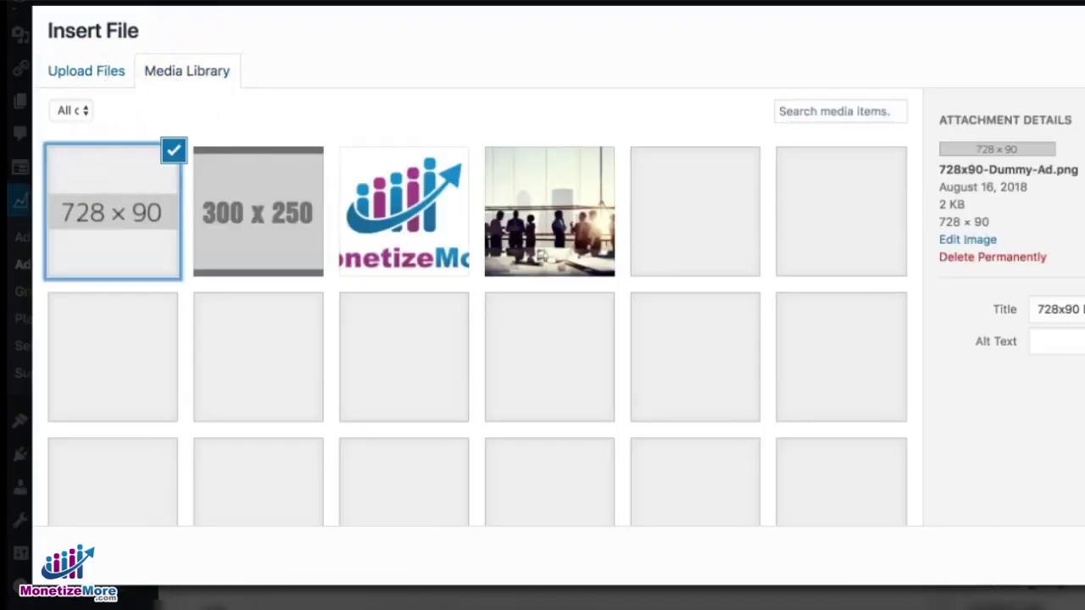
{"action": "left_click", "coordinate": [971, 589]}
- Set the other_728x90 ad's layout position to centered
{"action": "scroll", "coordinate": [740, 346], "scroll_direction": "down", "scroll_amount": 5}
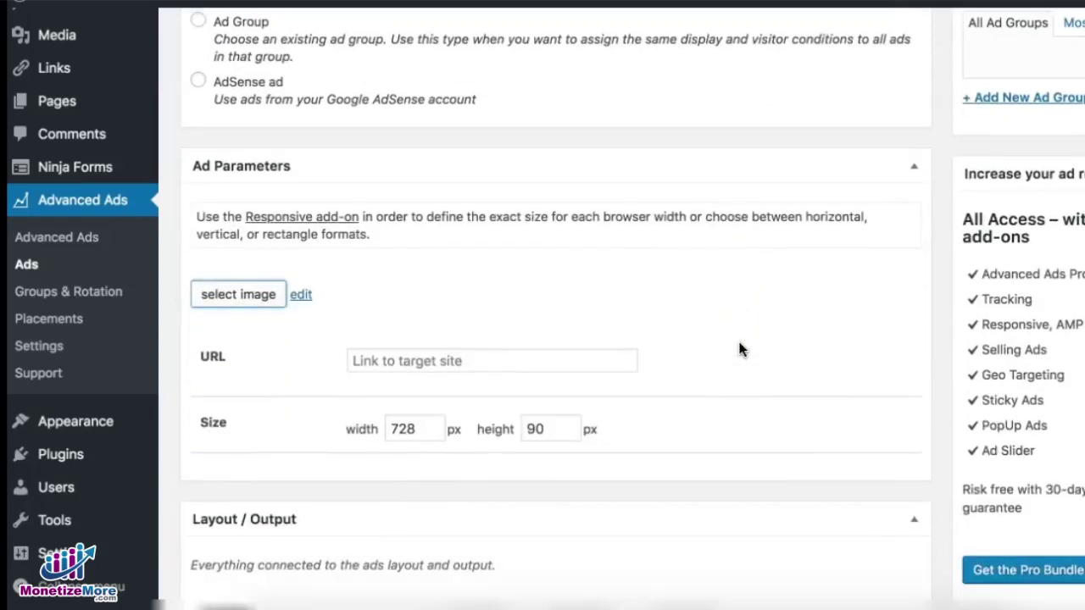
{"action": "scroll", "coordinate": [739, 283], "scroll_direction": "up", "scroll_amount": 1}
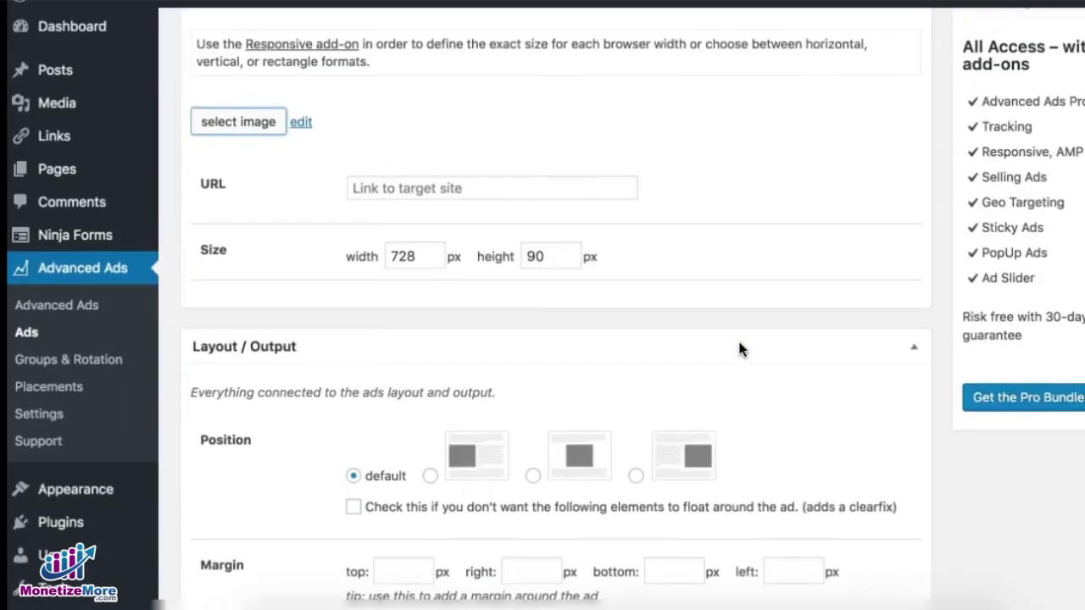
{"action": "left_click", "coordinate": [558, 441]}
{"action": "left_click", "coordinate": [533, 425]}
{"action": "scroll", "coordinate": [767, 368], "scroll_direction": "down", "scroll_amount": 4}
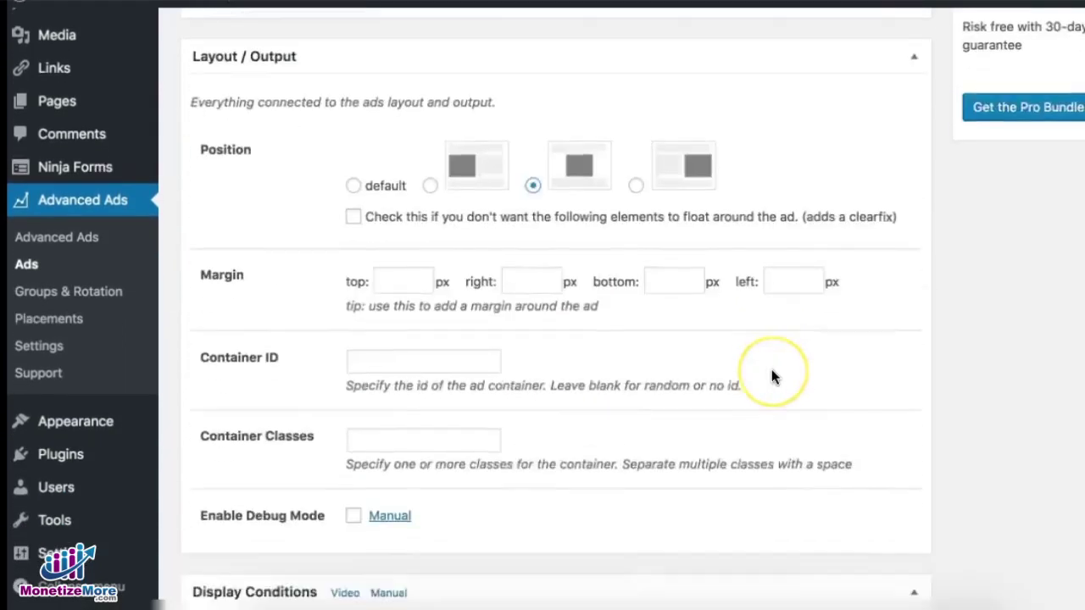
- Add a Specific Pages display condition to the other_728x90 ad set to "is not" the Home page, looked up by ID 156
{"action": "scroll", "coordinate": [772, 374], "scroll_direction": "down", "scroll_amount": 3}
{"action": "left_click", "coordinate": [302, 431]}
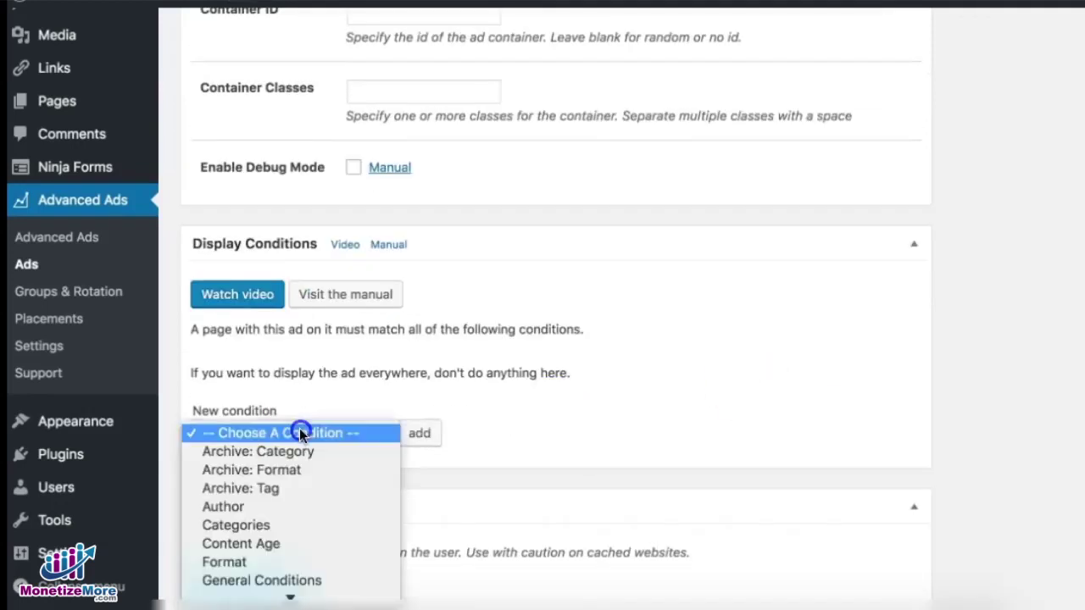
{"action": "left_click", "coordinate": [302, 499]}
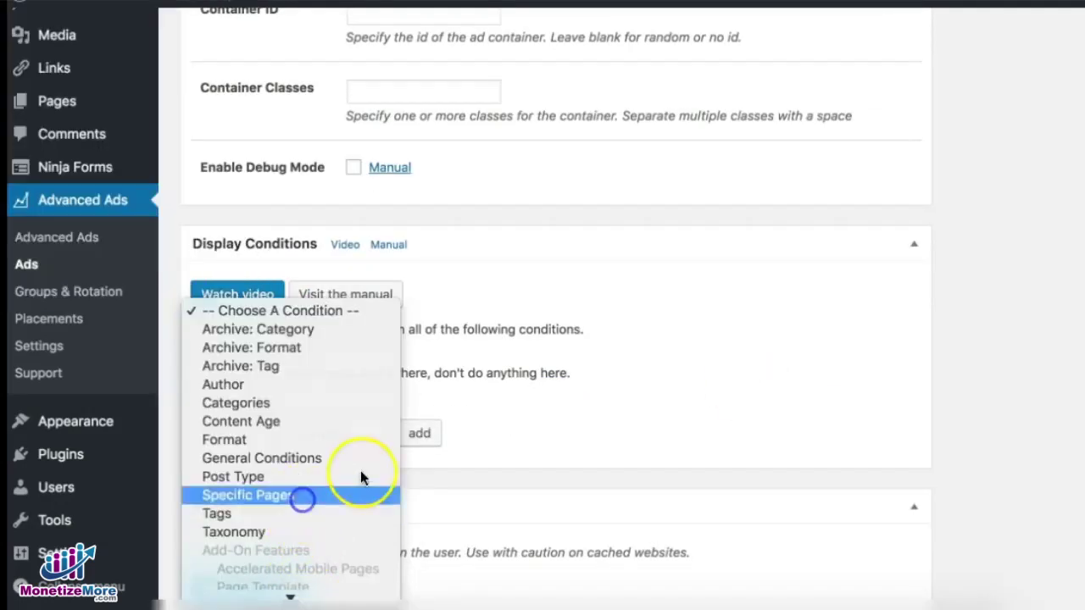
{"action": "left_click", "coordinate": [418, 434]}
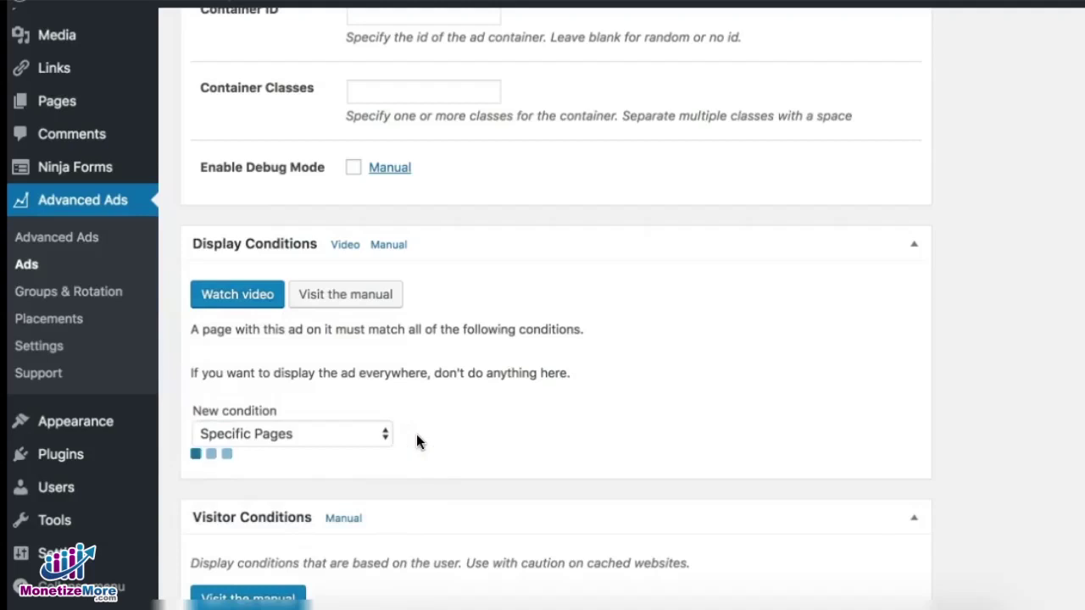
{"action": "left_click", "coordinate": [411, 374]}
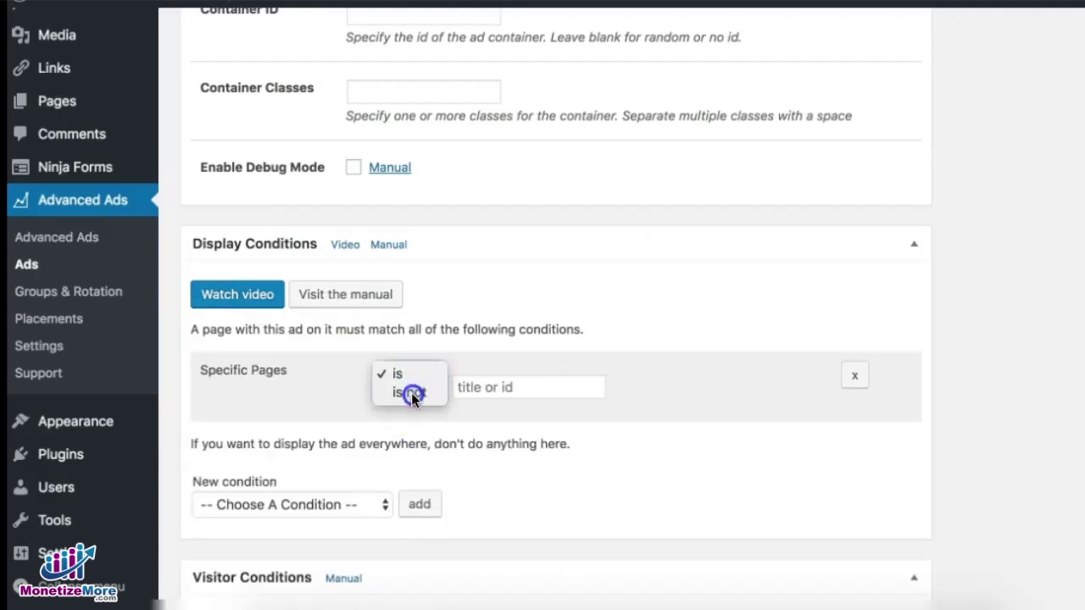
{"action": "left_click", "coordinate": [413, 398]}
{"action": "left_click", "coordinate": [475, 387]}
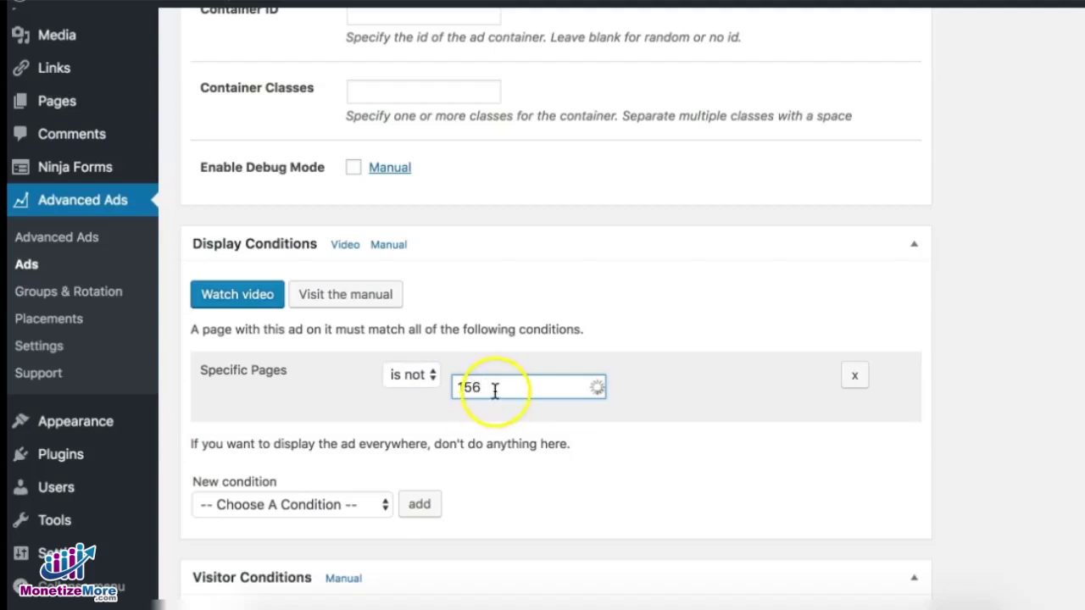
{"action": "left_click", "coordinate": [479, 414]}
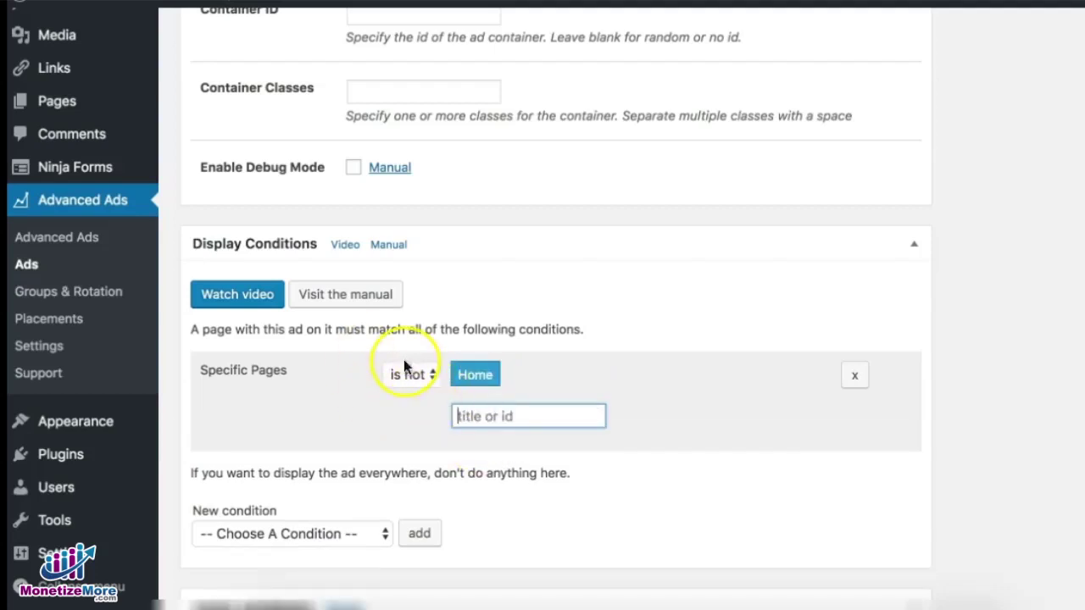
- Publish the other_728x90 ad with a placement at the start of the content, and update it
{"action": "scroll", "coordinate": [694, 413], "scroll_direction": "up", "scroll_amount": 15}
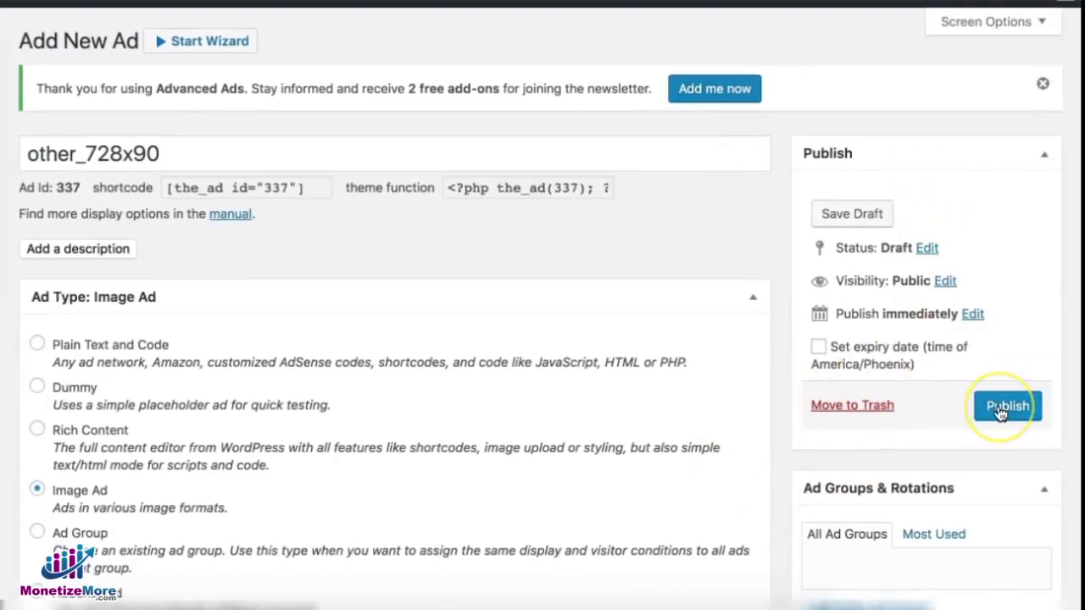
{"action": "left_click", "coordinate": [1002, 411]}
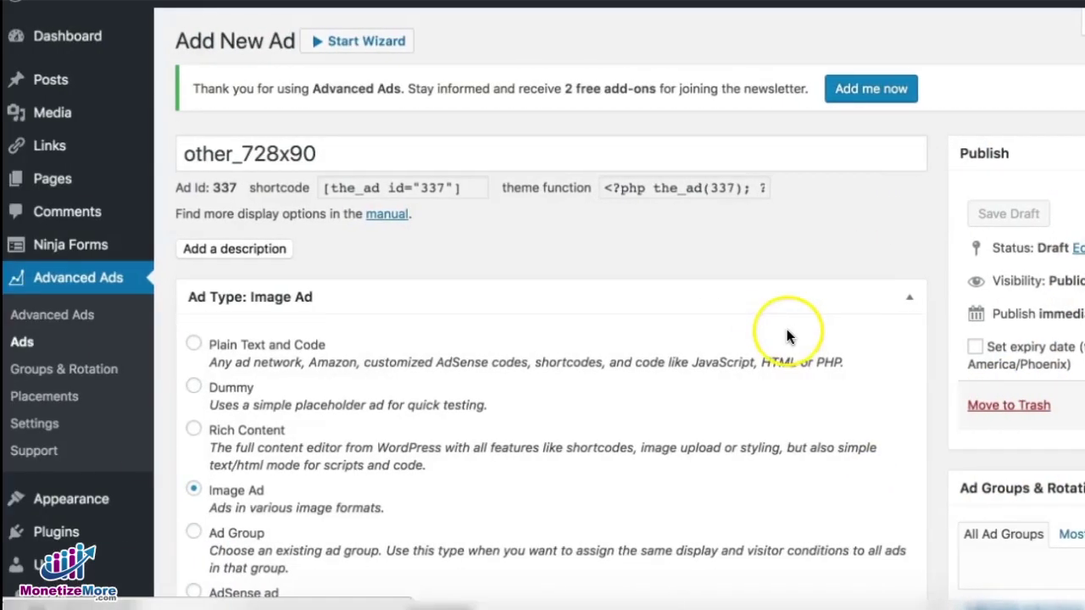
{"action": "scroll", "coordinate": [788, 330], "scroll_direction": "down", "scroll_amount": 5}
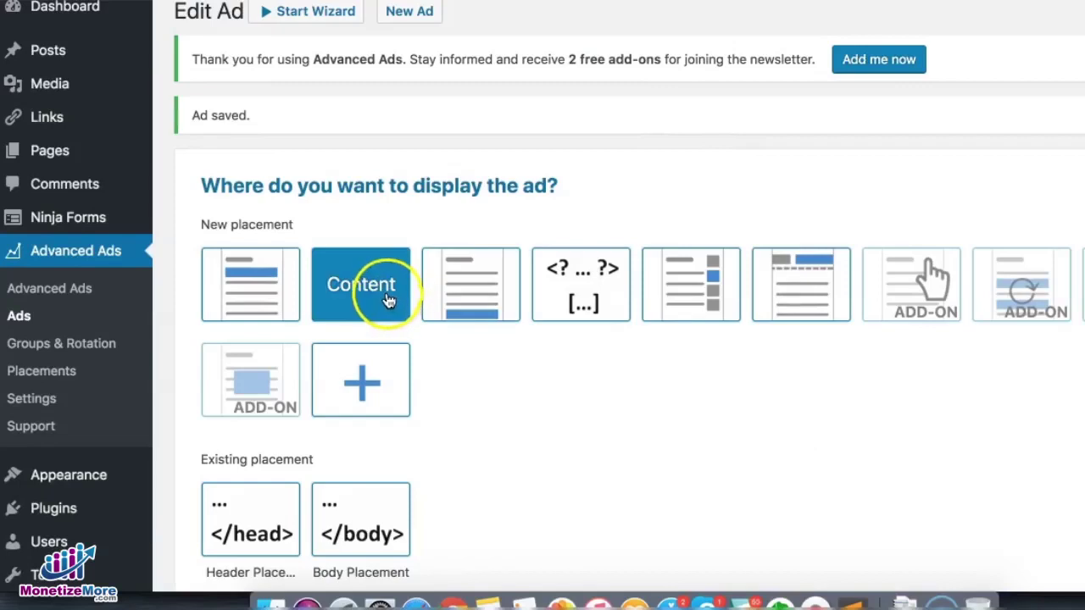
{"action": "left_click", "coordinate": [268, 290]}
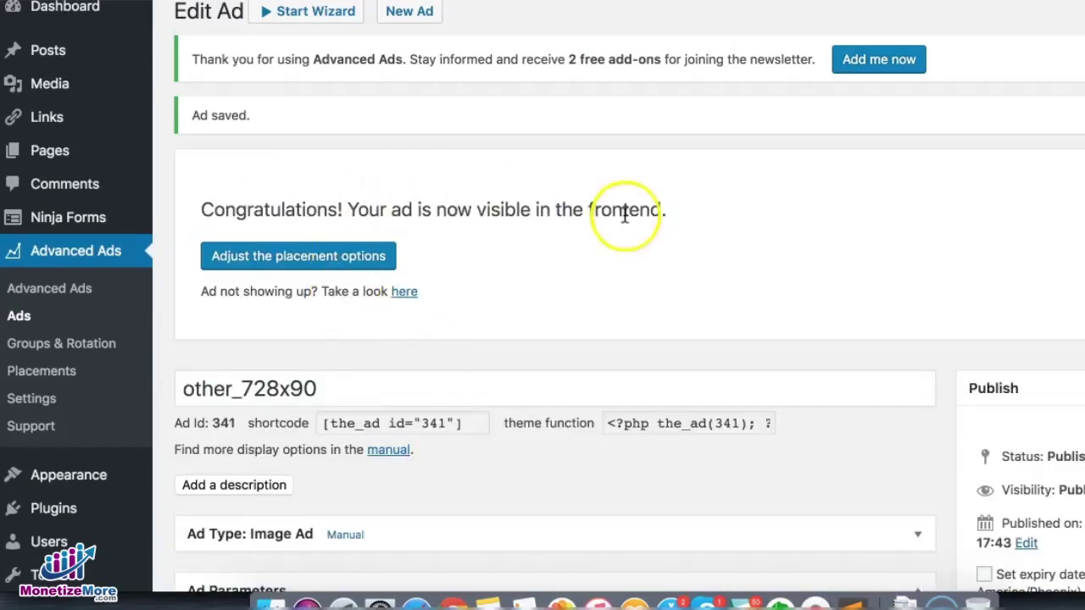
{"action": "scroll", "coordinate": [914, 475], "scroll_direction": "down", "scroll_amount": 3}
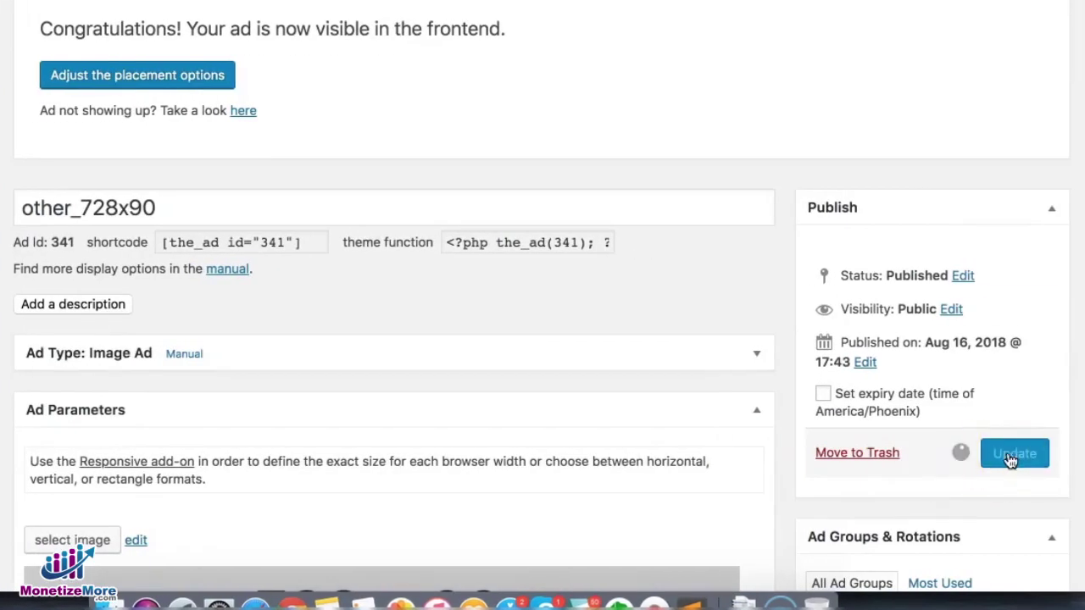
{"action": "left_click", "coordinate": [105, 61]}
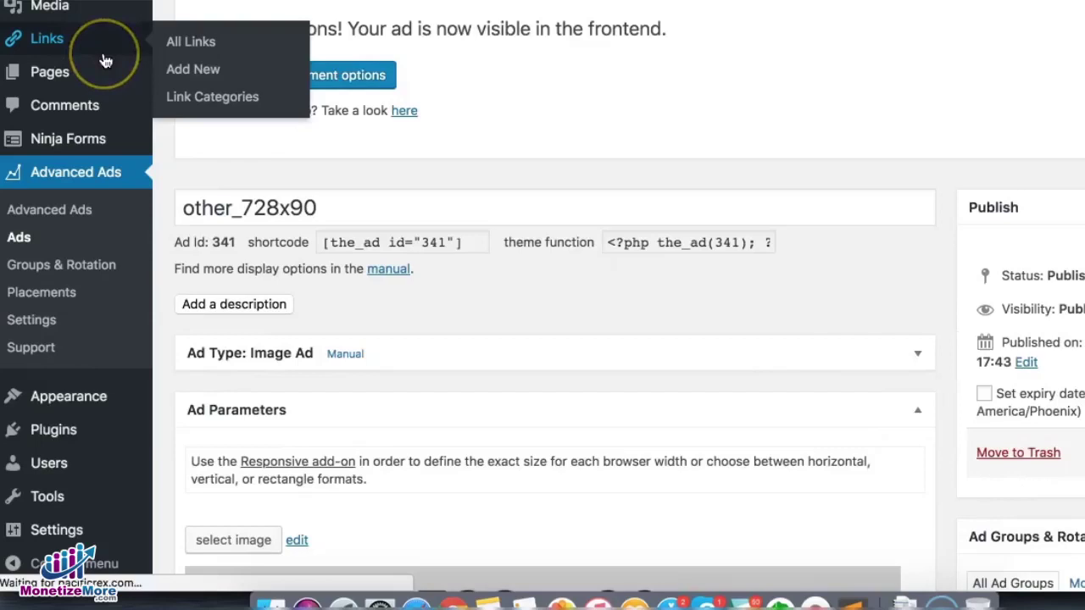
{"action": "mouse_move", "coordinate": [127, 79]}
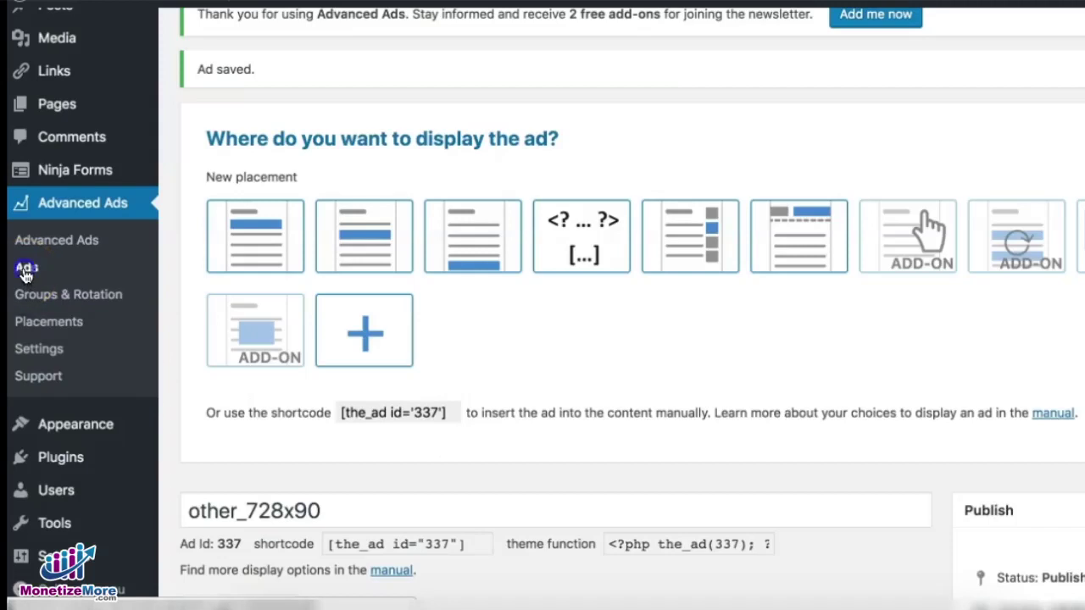
- Create a new ad from the Ads list and title it homepage_header
{"action": "left_click", "coordinate": [25, 269]}
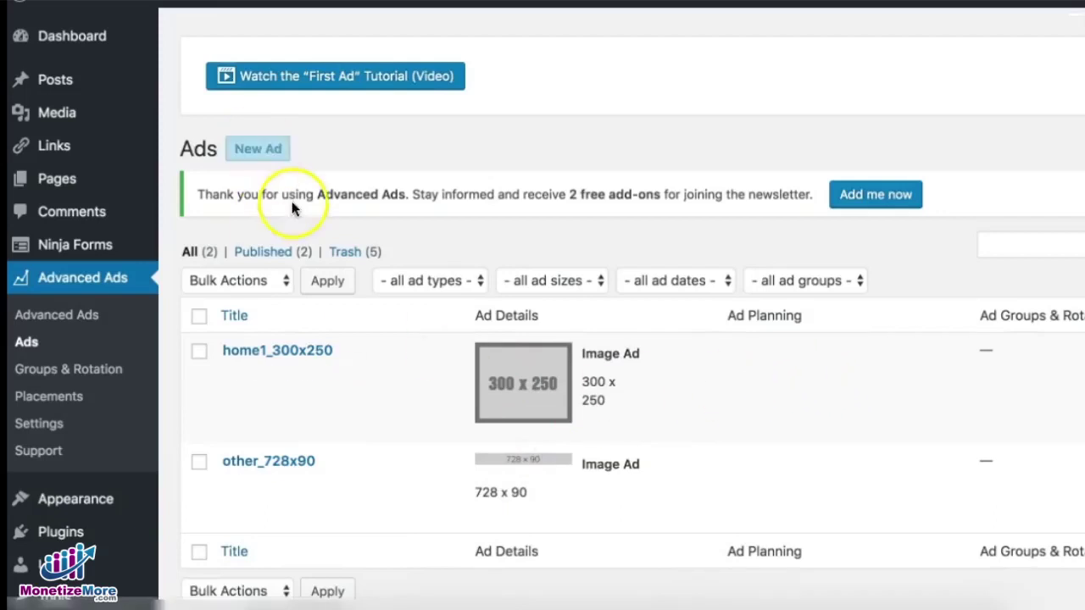
{"action": "left_click", "coordinate": [273, 163]}
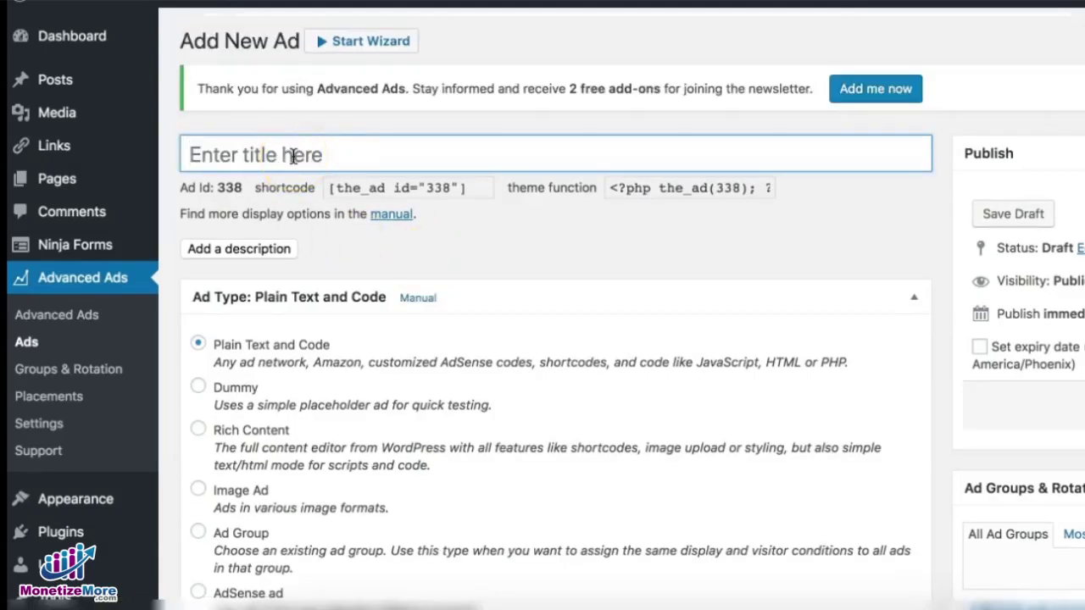
{"action": "type", "text": "homepage_header"}
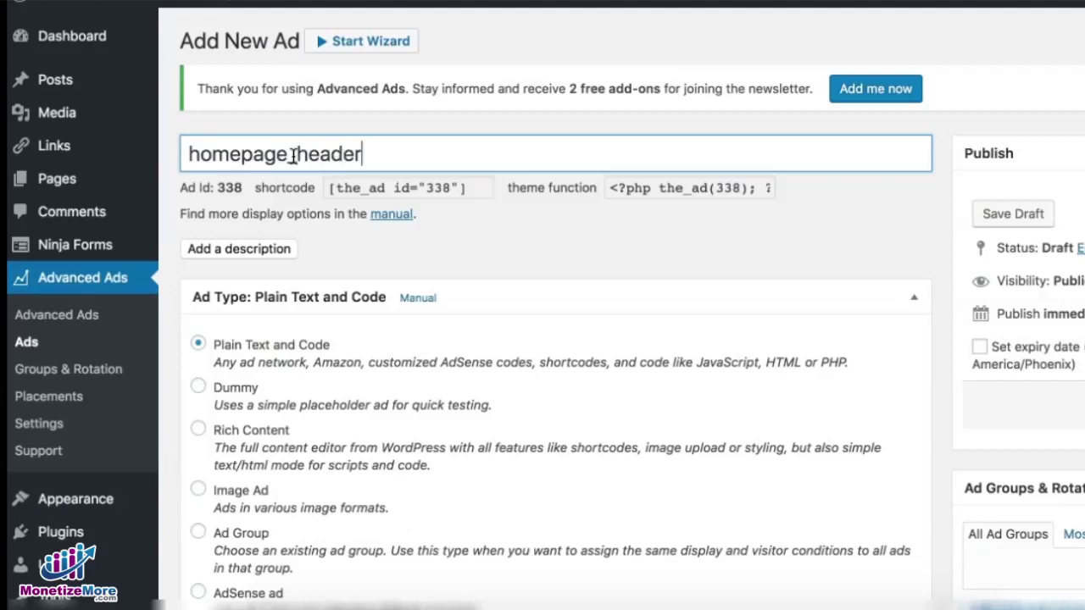
- Copy the Homepage header script (homepage-script.js) from Sublime Text and paste it into the homepage_header ad's plain text and code field
{"action": "scroll", "coordinate": [352, 282], "scroll_direction": "down", "scroll_amount": 3}
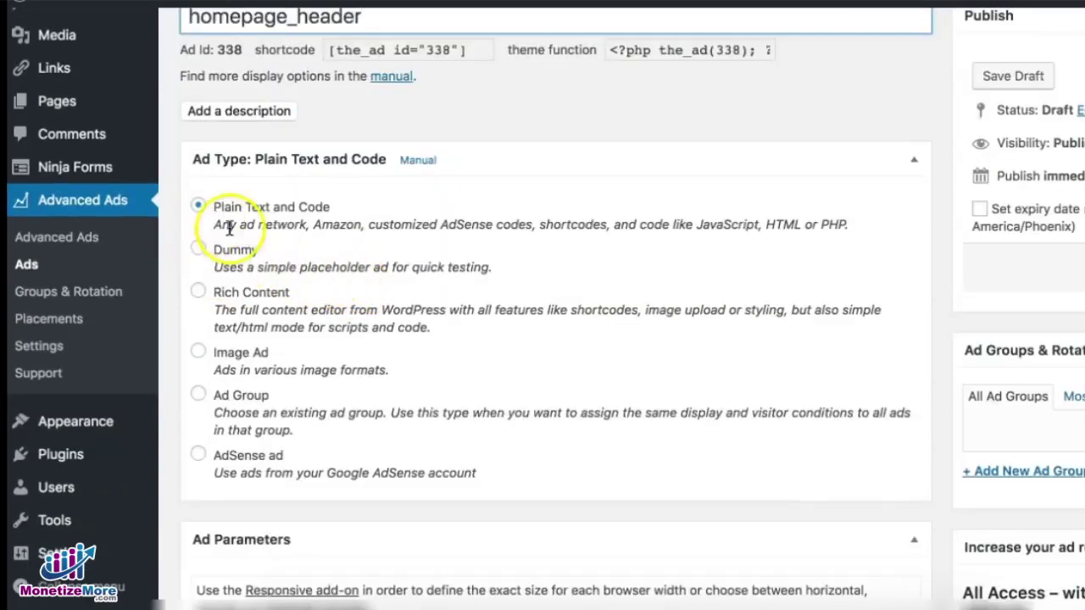
{"action": "scroll", "coordinate": [409, 356], "scroll_direction": "down", "scroll_amount": 5}
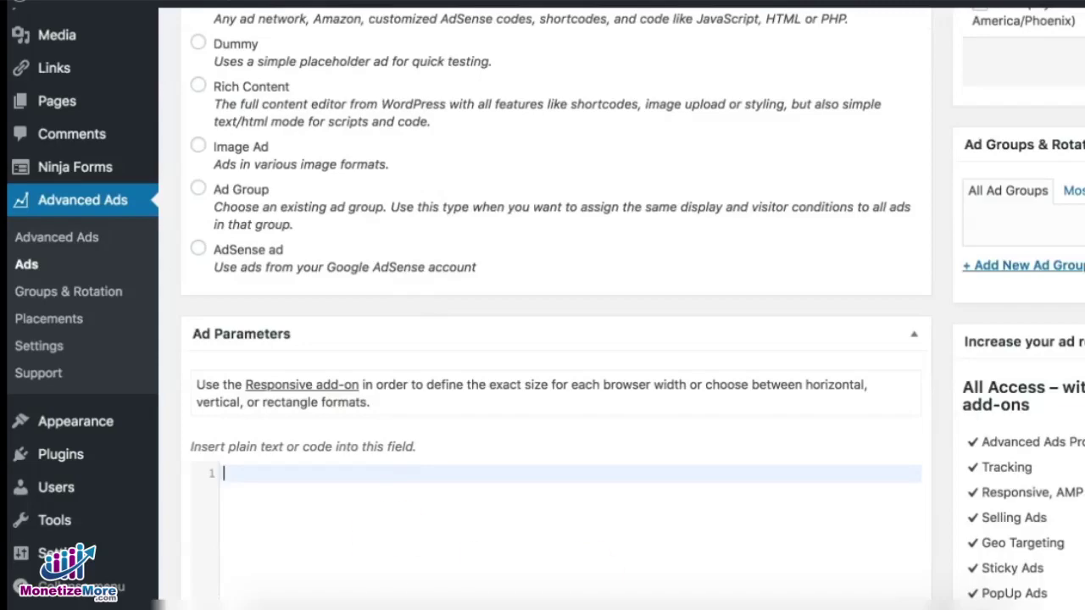
{"action": "left_click", "coordinate": [852, 604]}
{"action": "left_click", "coordinate": [598, 75]}
{"action": "left_click", "coordinate": [729, 60]}
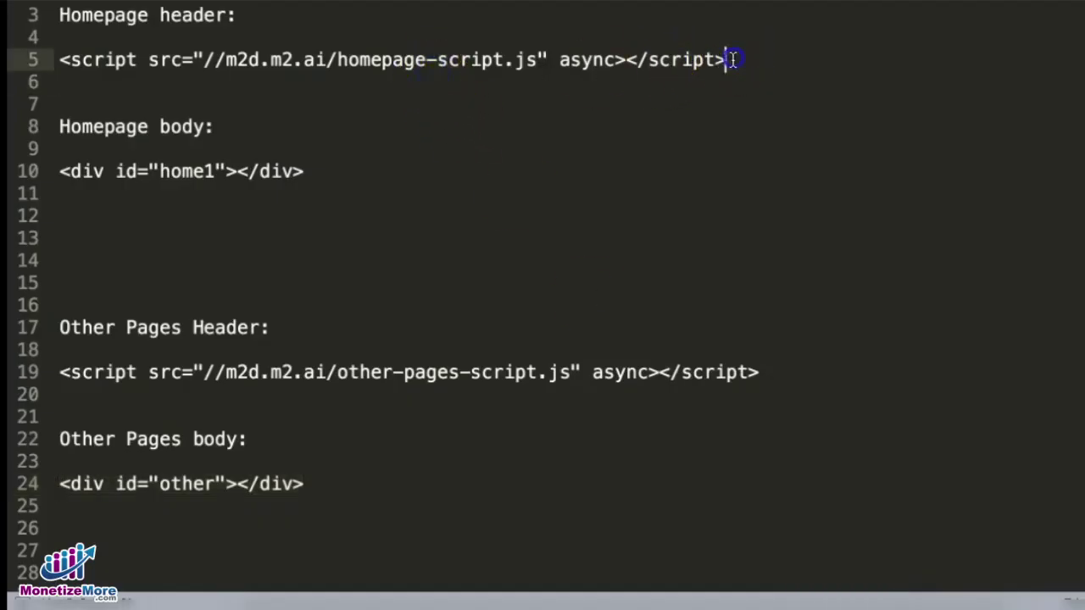
{"action": "left_click_drag", "start_coordinate": [732, 60], "coordinate": [48, 56]}
{"action": "key", "text": "ctrl+c"}
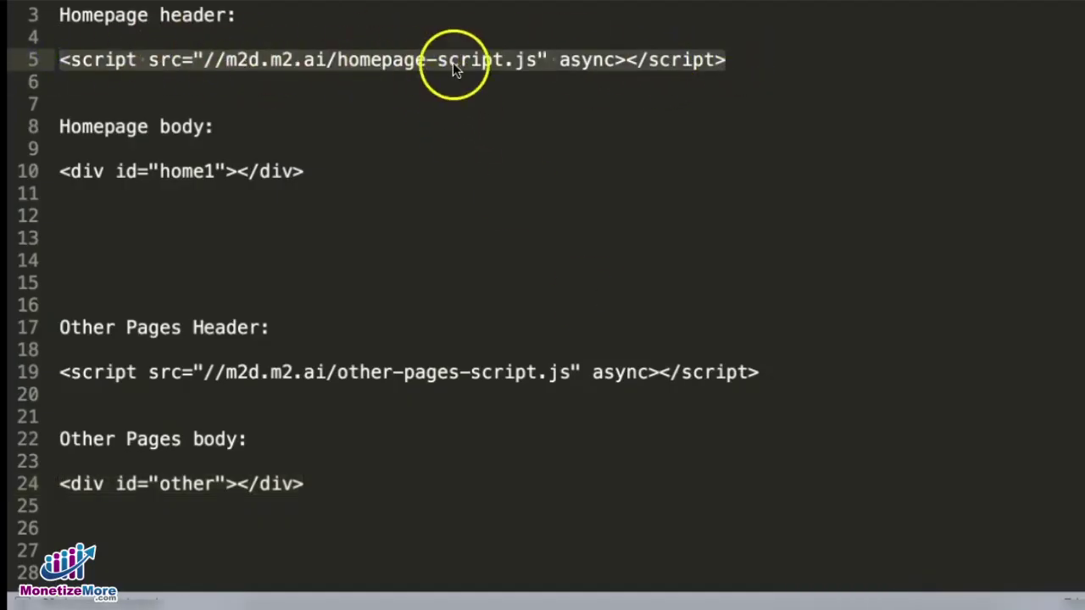
{"action": "key", "text": "super+Tab"}
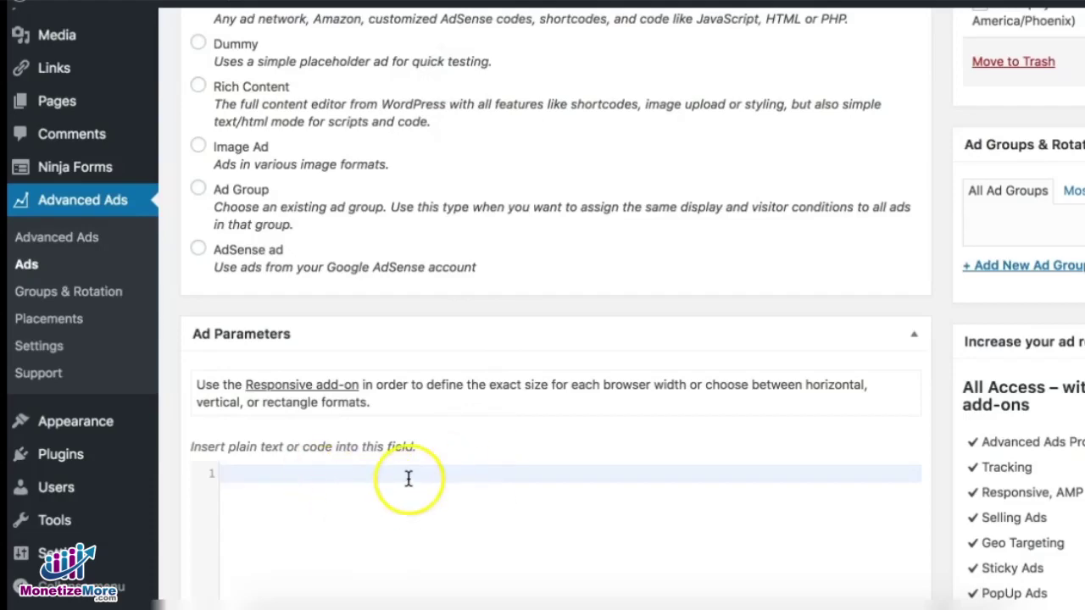
{"action": "key", "text": "super+Tab"}
{"action": "key", "text": "super+Tab"}
{"action": "key", "text": "ctrl+v"}
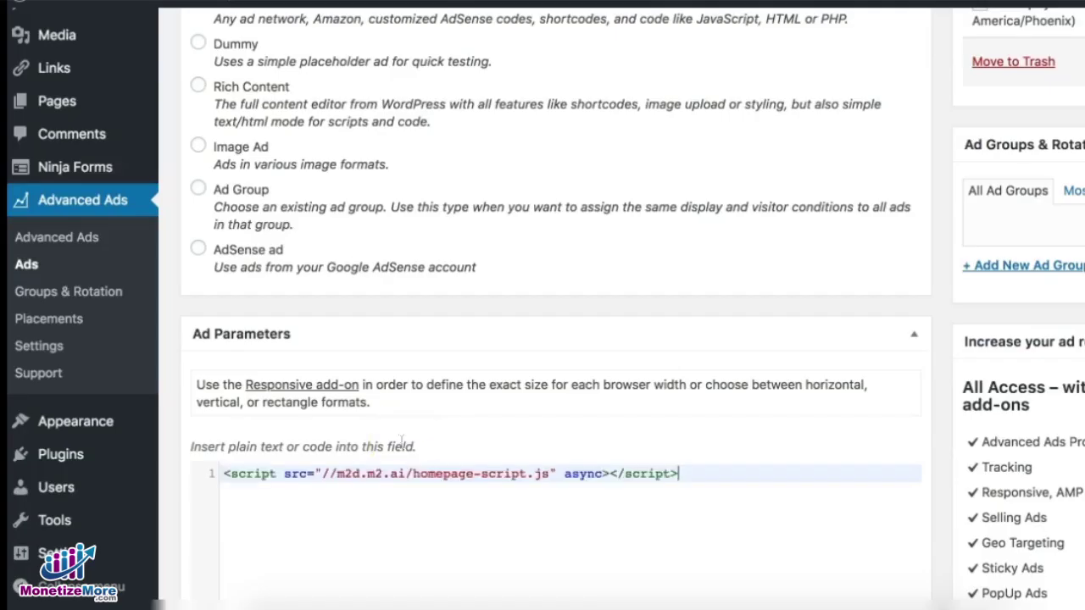
- Add a Specific Pages display condition to homepage_header set to "is" the Home page, looked up by ID 156, and publish the ad
{"action": "scroll", "coordinate": [698, 497], "scroll_direction": "down", "scroll_amount": 10}
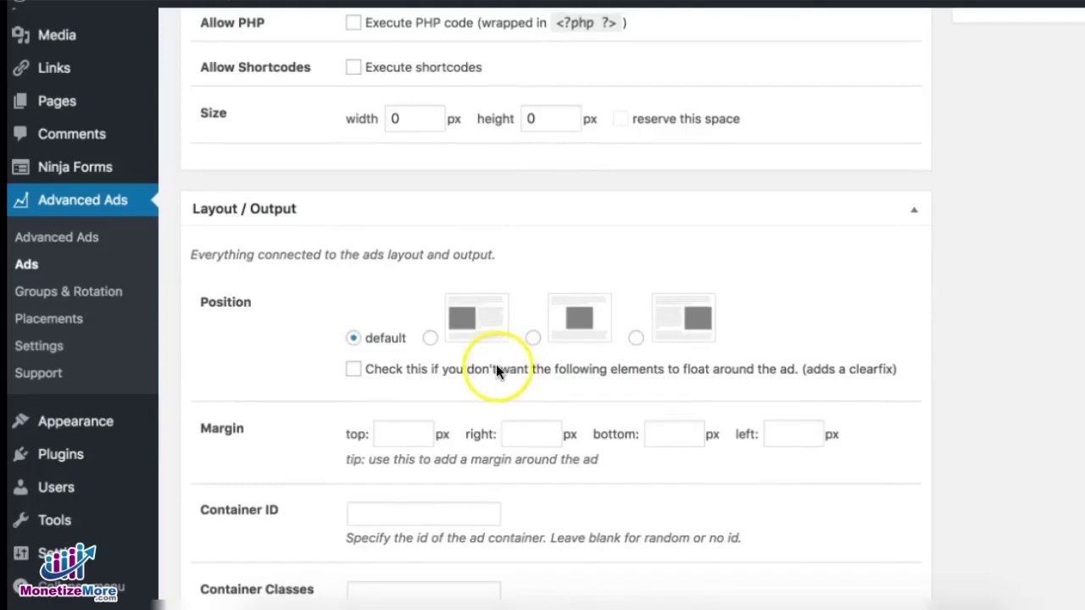
{"action": "scroll", "coordinate": [496, 364], "scroll_direction": "down", "scroll_amount": 5}
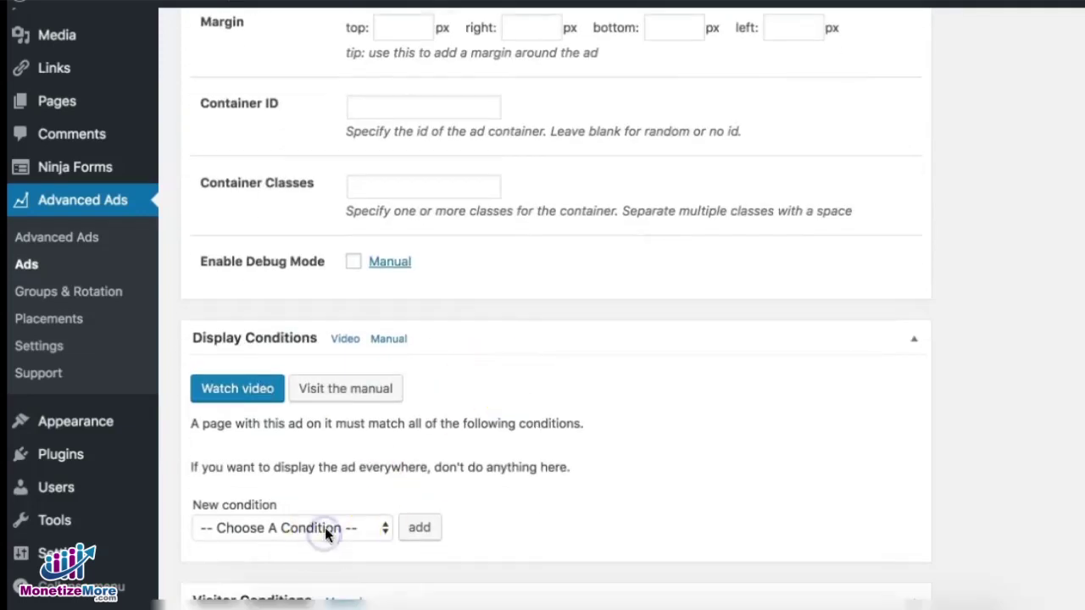
{"action": "left_click", "coordinate": [325, 528]}
{"action": "left_click", "coordinate": [318, 473]}
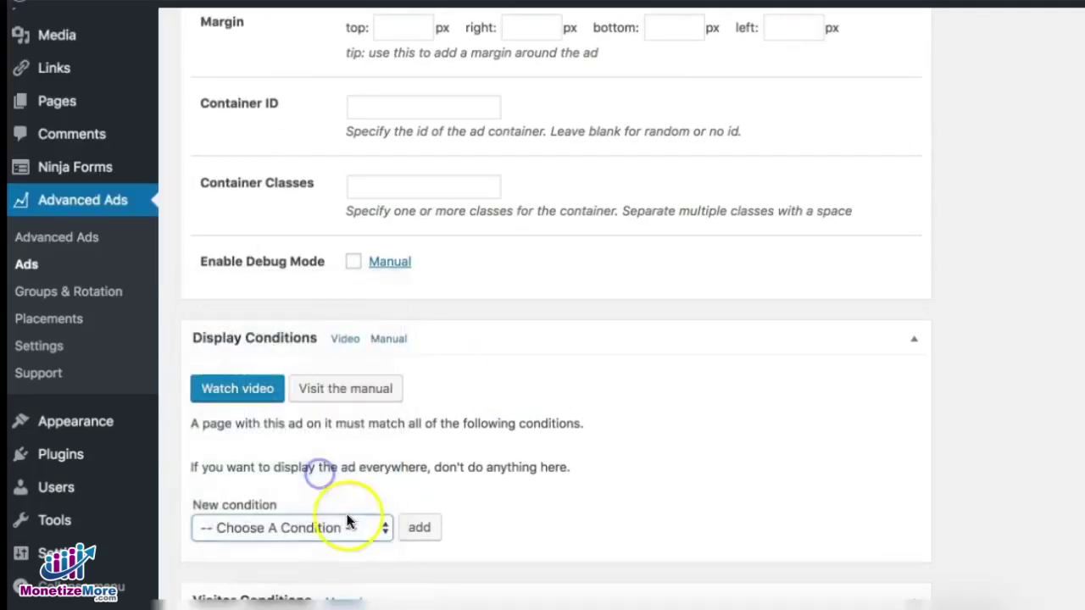
{"action": "left_click", "coordinate": [418, 527]}
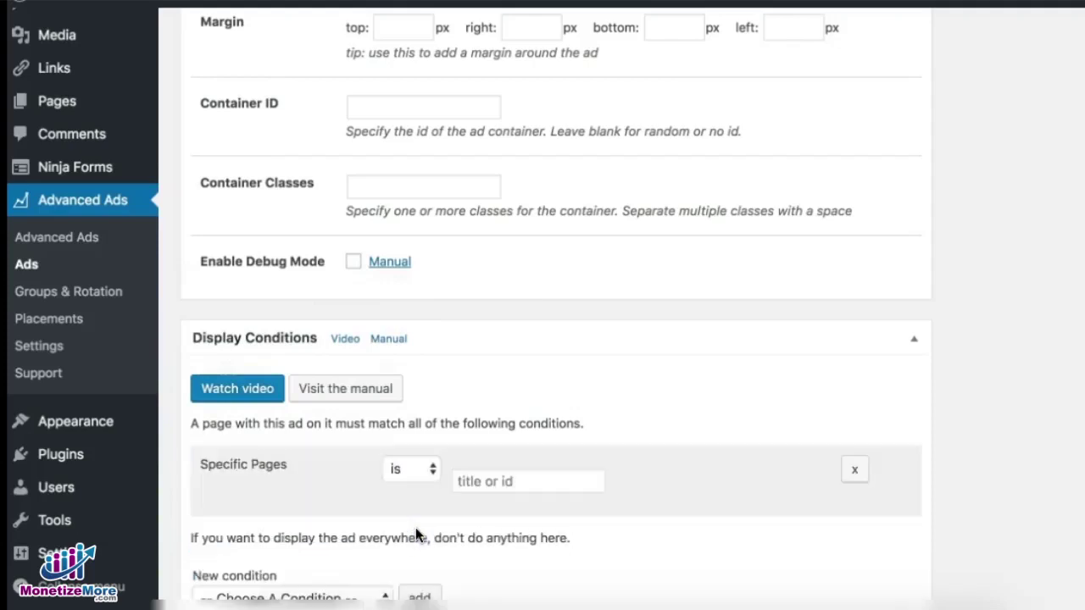
{"action": "left_click", "coordinate": [507, 481]}
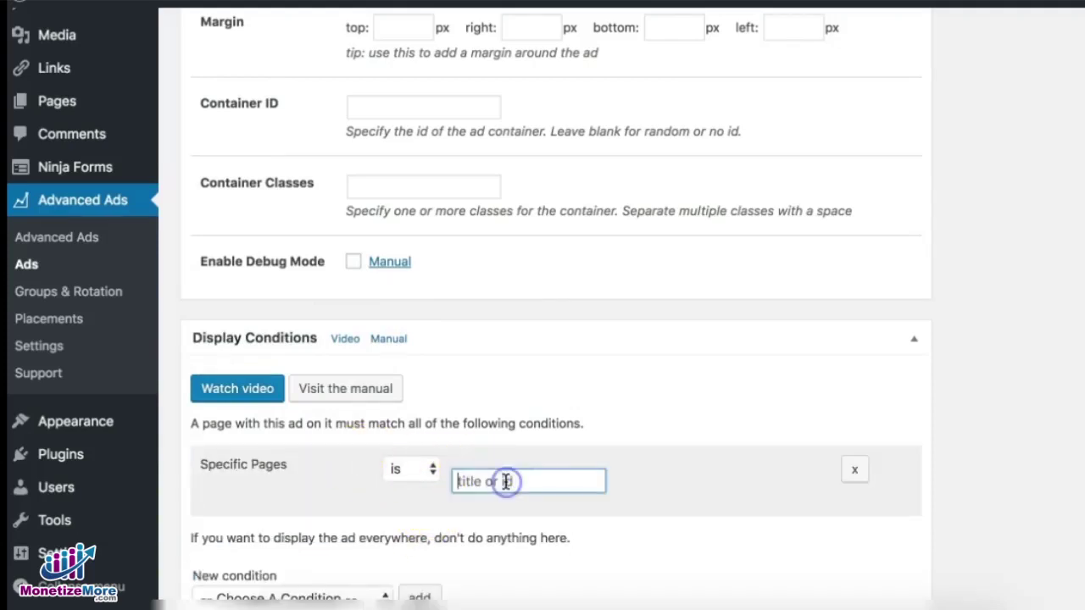
{"action": "type", "text": "156"}
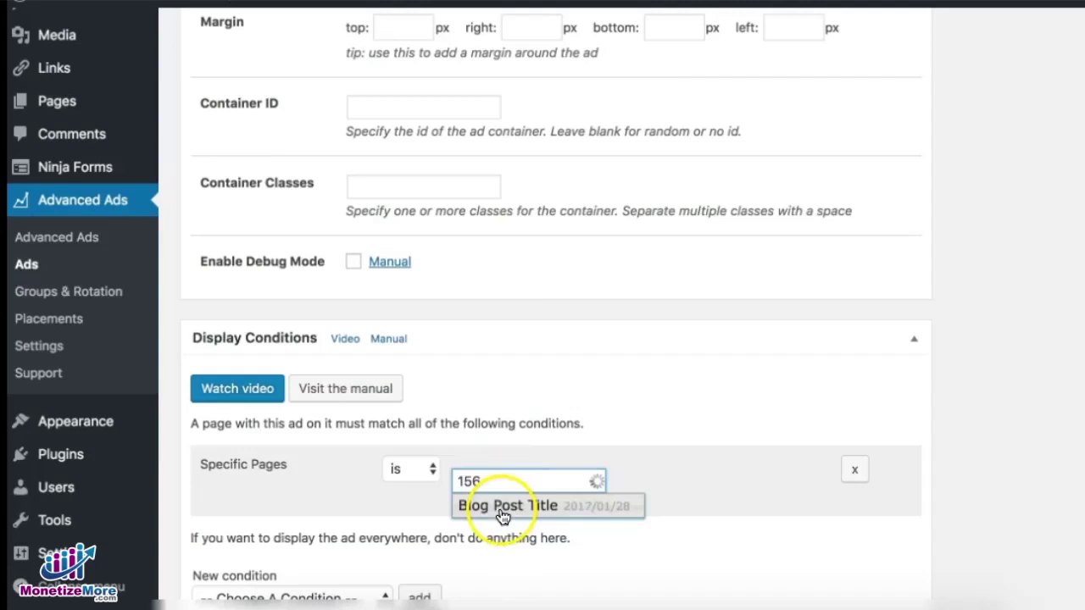
{"action": "left_click", "coordinate": [499, 507]}
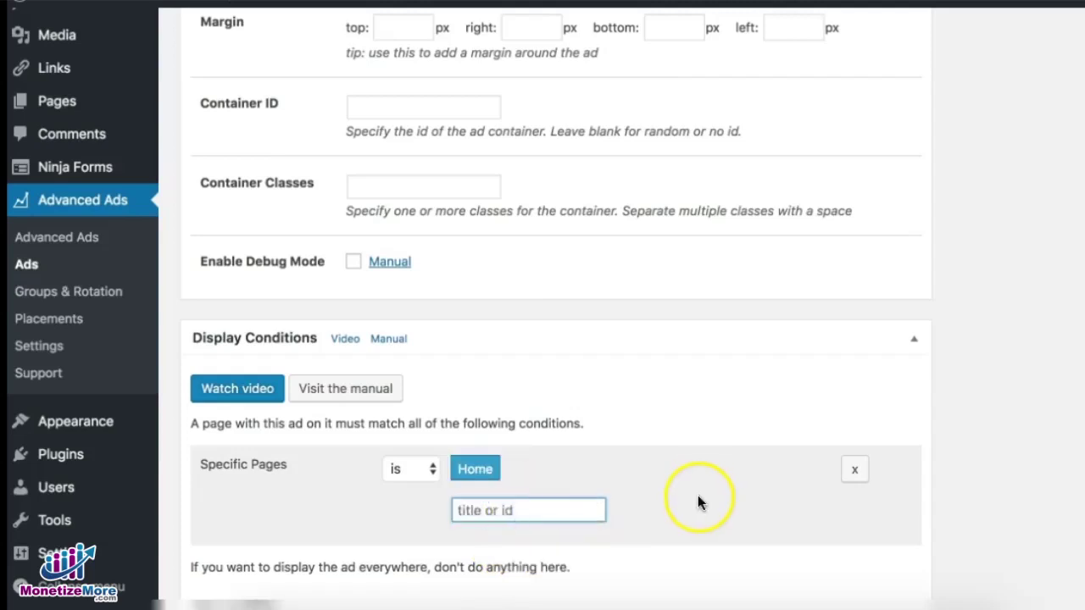
{"action": "left_click", "coordinate": [698, 500]}
{"action": "scroll", "coordinate": [698, 501], "scroll_direction": "down", "scroll_amount": 5}
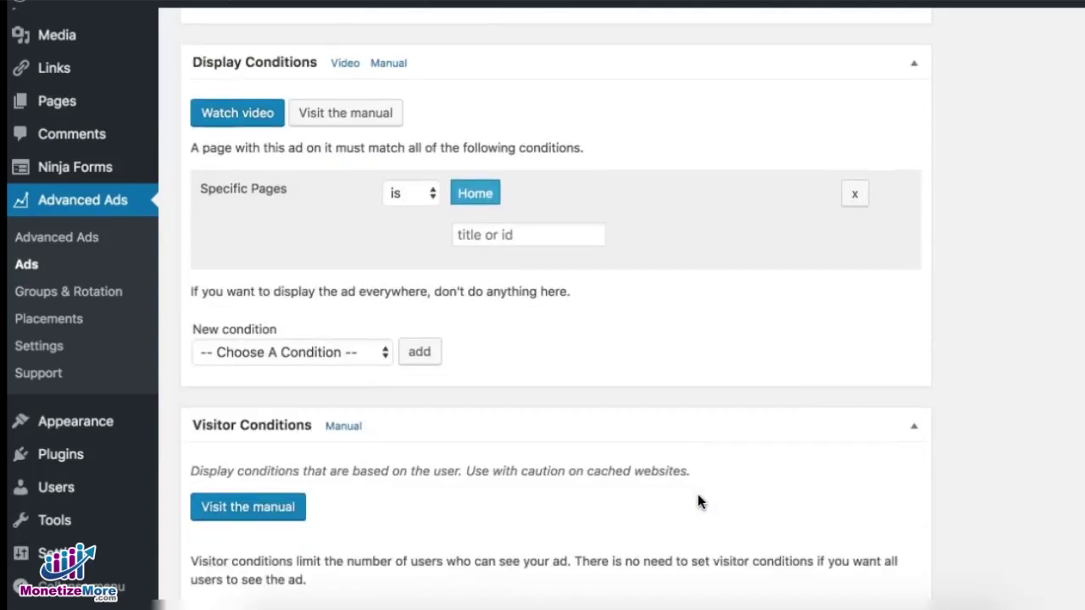
{"action": "scroll", "coordinate": [957, 450], "scroll_direction": "up", "scroll_amount": 15}
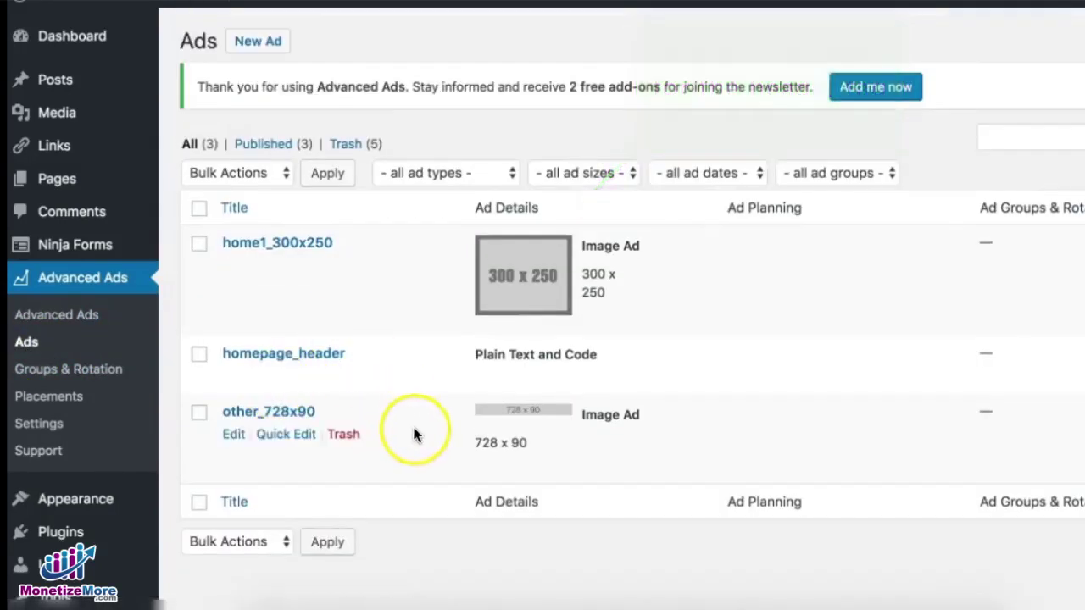
- Create another new ad from the Ads list and title it otherpages_header
{"action": "left_click", "coordinate": [262, 44]}
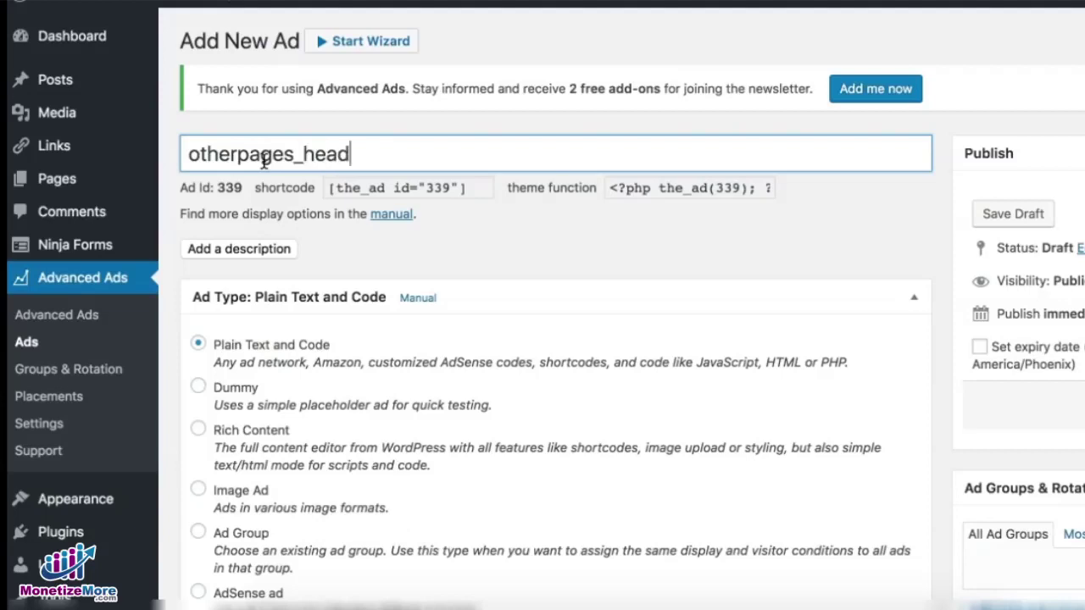
{"action": "scroll", "coordinate": [508, 226], "scroll_direction": "down", "scroll_amount": 3}
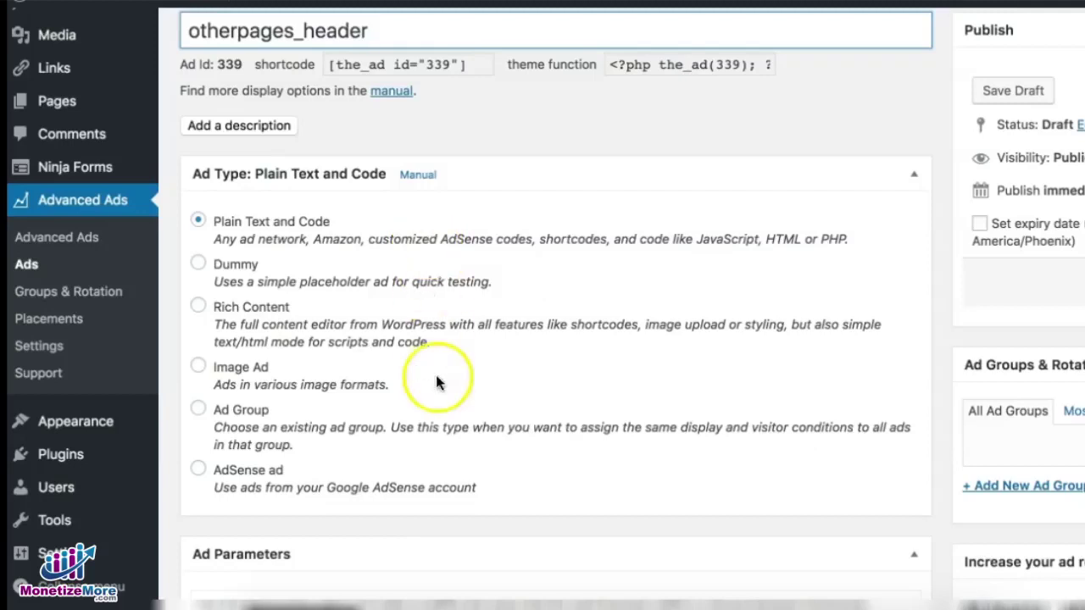
- Copy the Other Pages Header script (other-pages-script.js) from Sublime Text and paste it into the otherpages_header ad's plain text and code field
{"action": "scroll", "coordinate": [357, 432], "scroll_direction": "down", "scroll_amount": 5}
{"action": "left_click", "coordinate": [422, 450]}
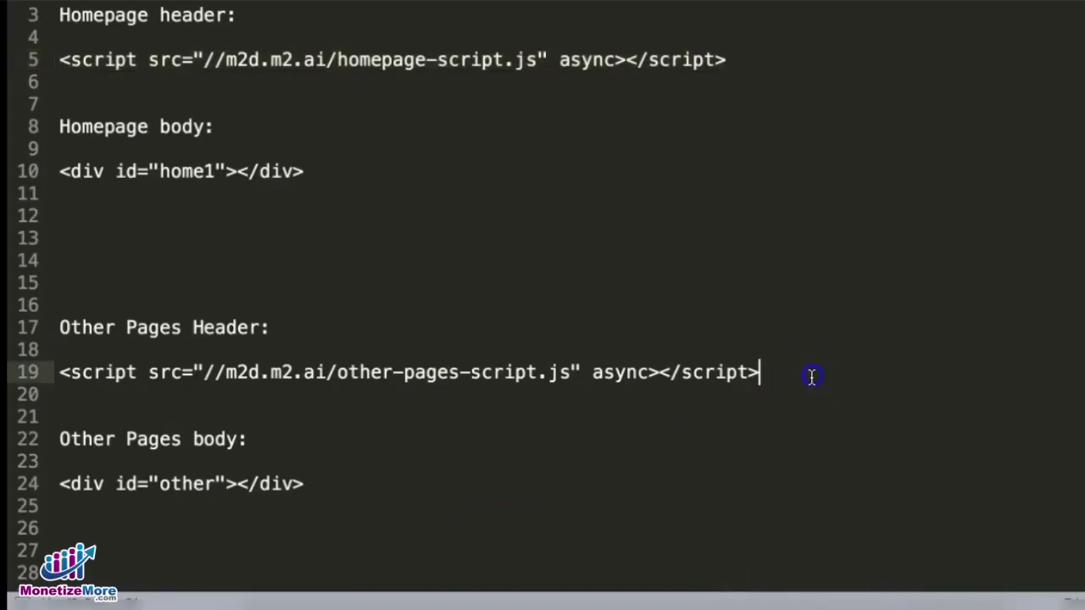
{"action": "left_click_drag", "start_coordinate": [759, 373], "coordinate": [59, 369]}
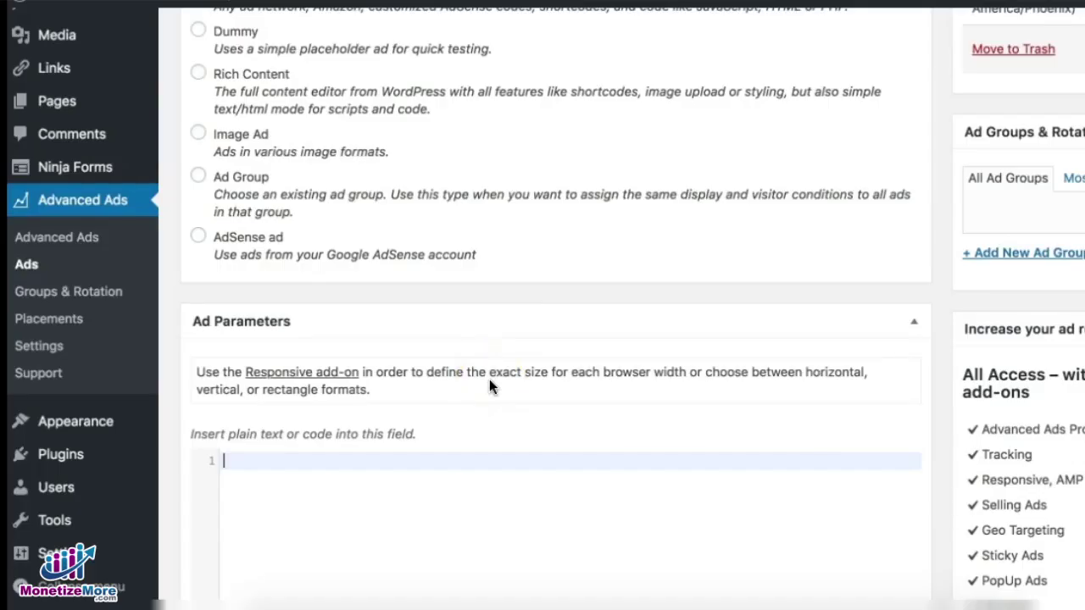
{"action": "type", "text": "<script src=\"//m2d.m2.ai/other-pages-script.js\" async></script>"}
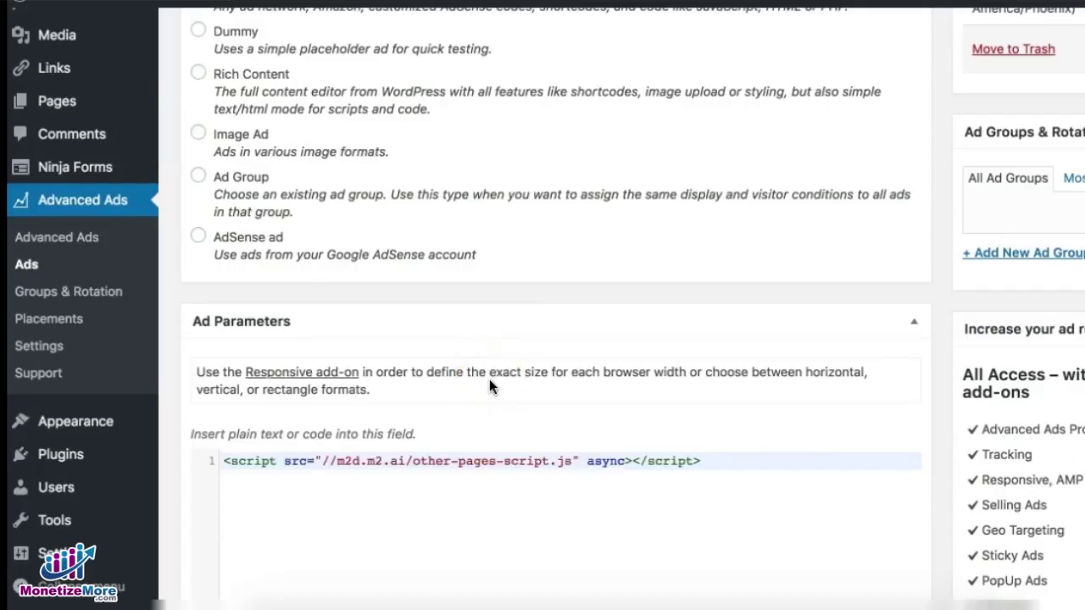
- Add a Specific Pages display condition to otherpages_header set to "is not" the Home page, and publish the ad
{"action": "scroll", "coordinate": [779, 451], "scroll_direction": "down", "scroll_amount": 10}
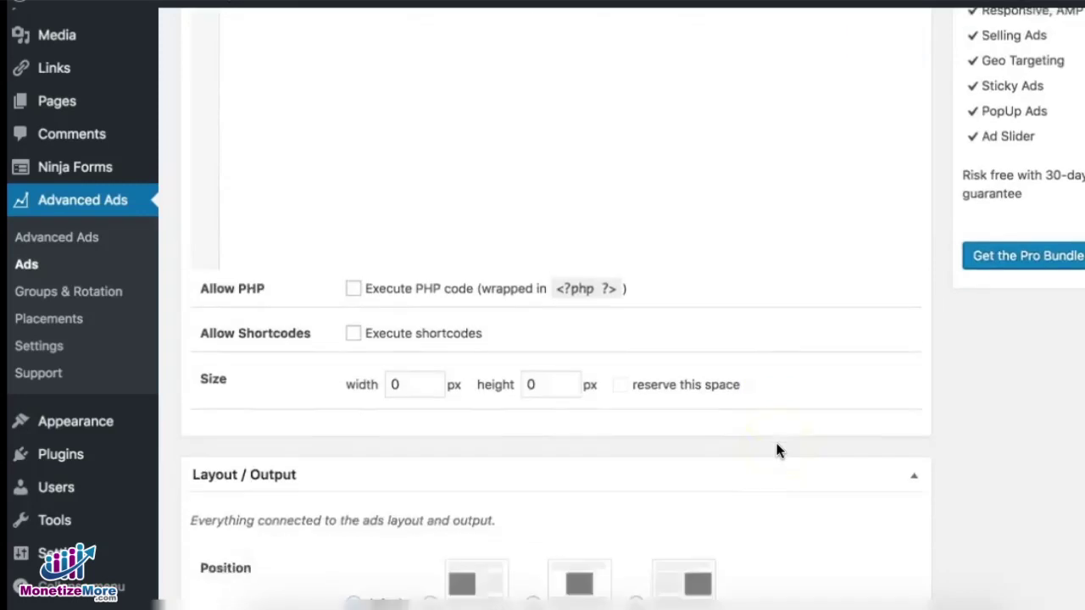
{"action": "scroll", "coordinate": [775, 446], "scroll_direction": "down", "scroll_amount": 3}
{"action": "left_click", "coordinate": [336, 422]}
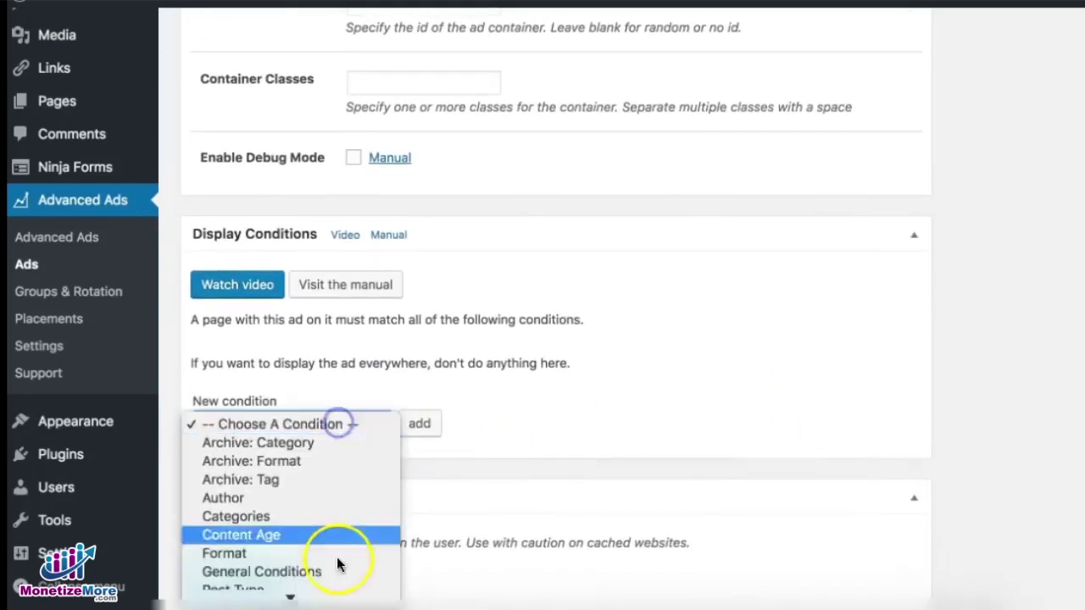
{"action": "left_click", "coordinate": [314, 454]}
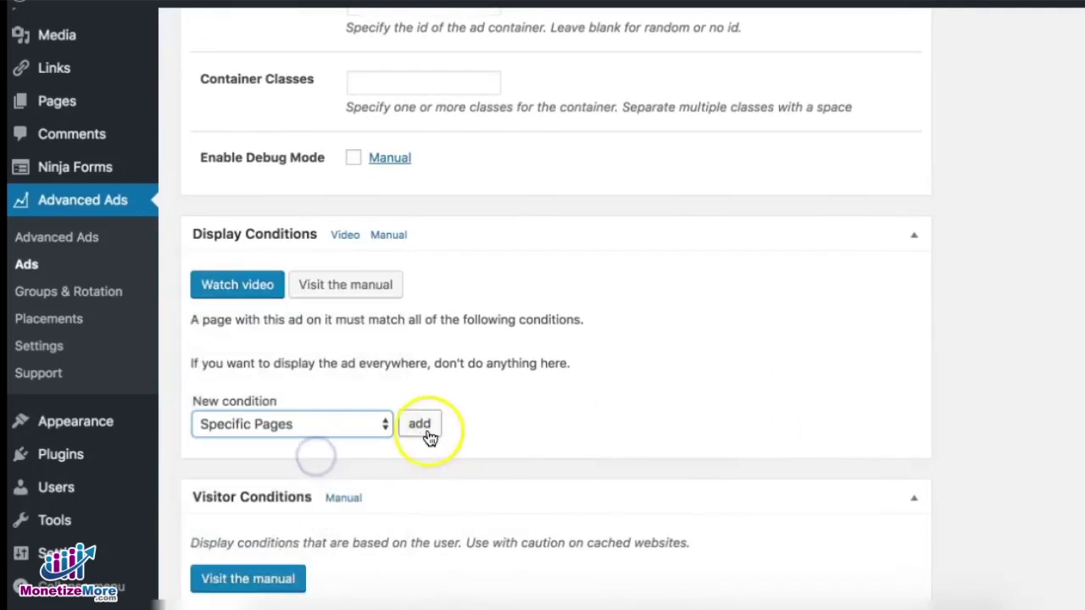
{"action": "left_click", "coordinate": [423, 427]}
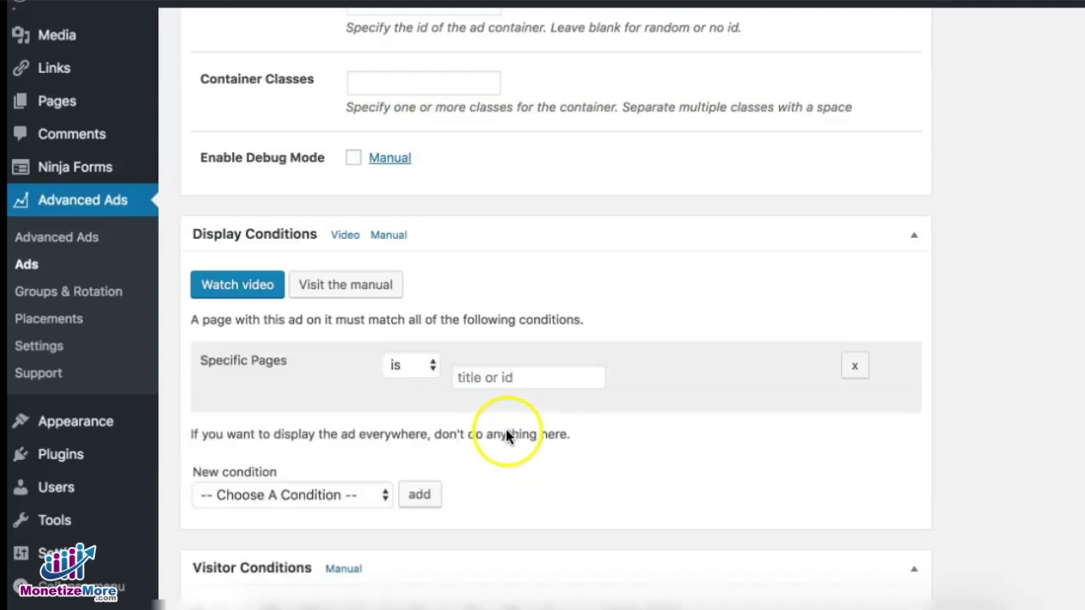
{"action": "left_click", "coordinate": [416, 383]}
{"action": "left_click", "coordinate": [488, 378]}
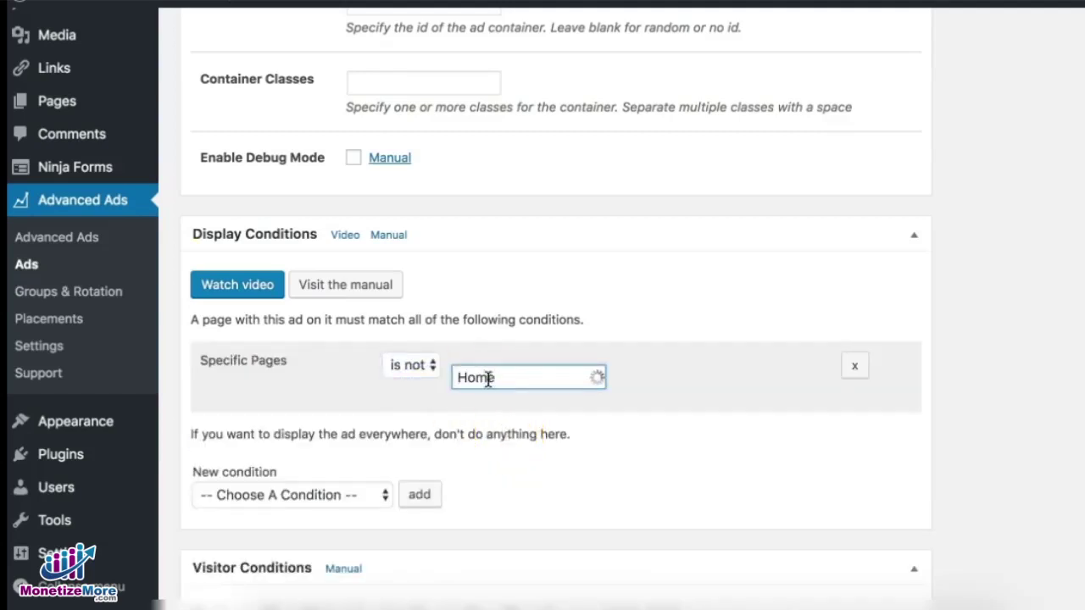
{"action": "left_click", "coordinate": [510, 398]}
{"action": "scroll", "coordinate": [689, 410], "scroll_direction": "up", "scroll_amount": 15}
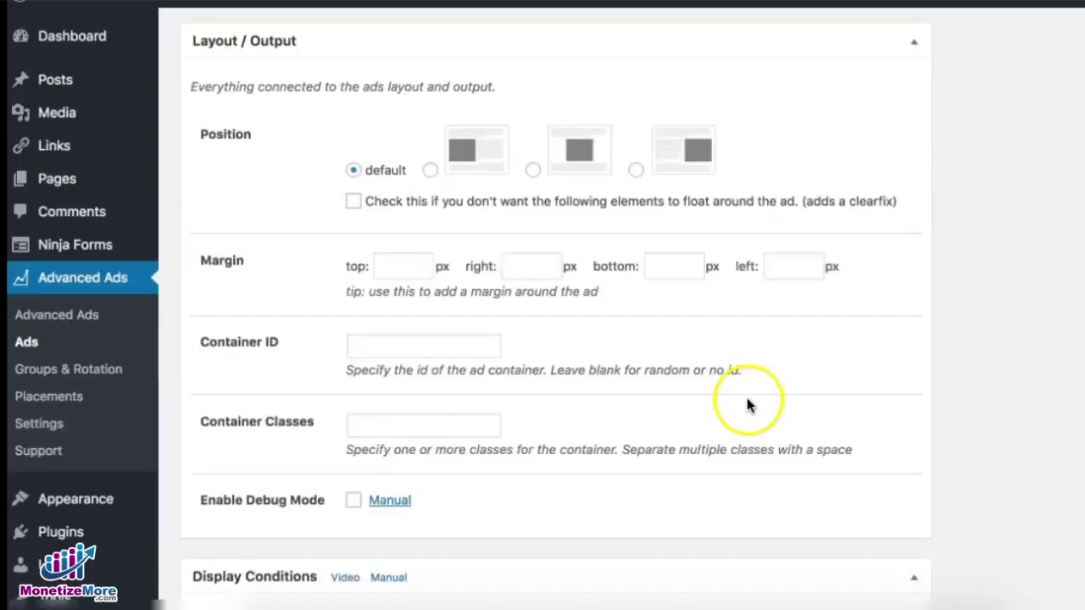
{"action": "left_click", "coordinate": [1008, 406]}
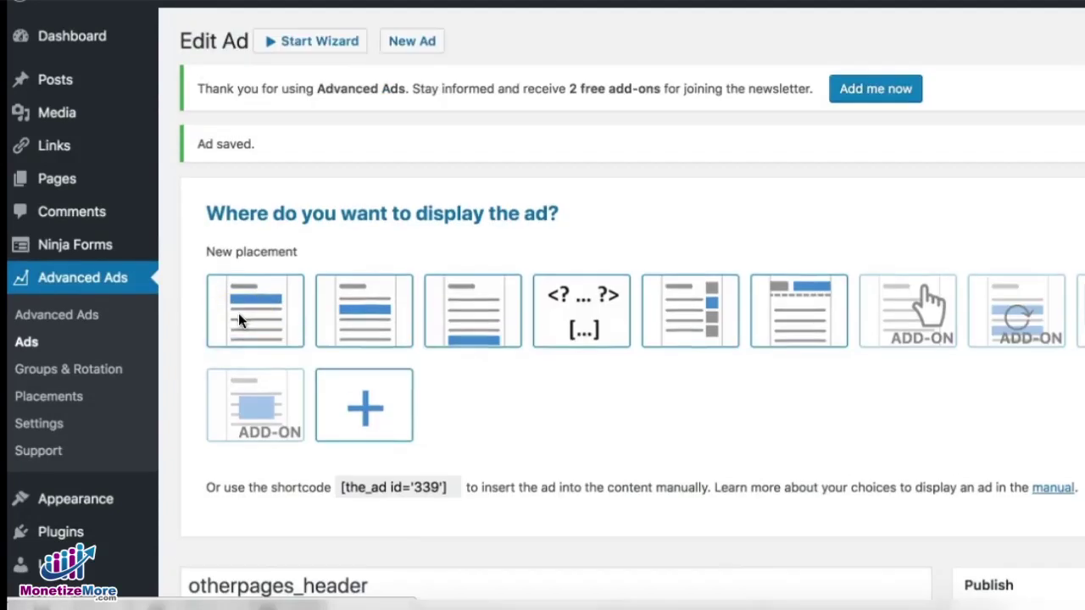
- Review the Ads list, and create a new ad group titled Header Group in Groups & Rotation
{"action": "left_click", "coordinate": [114, 287]}
{"action": "scroll", "coordinate": [498, 430], "scroll_direction": "down", "scroll_amount": 2}
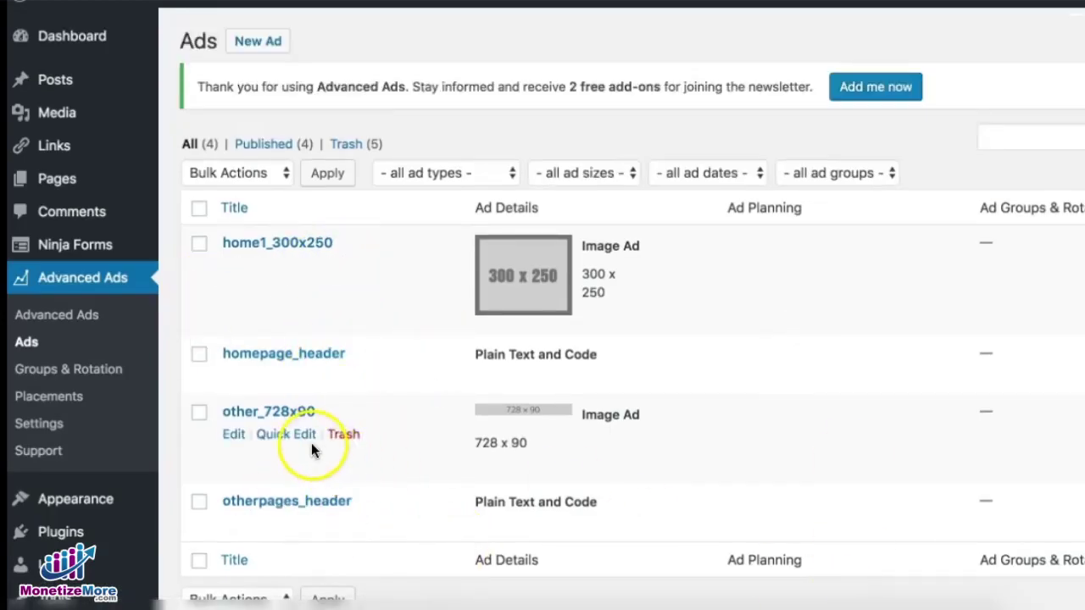
{"action": "left_click", "coordinate": [85, 372]}
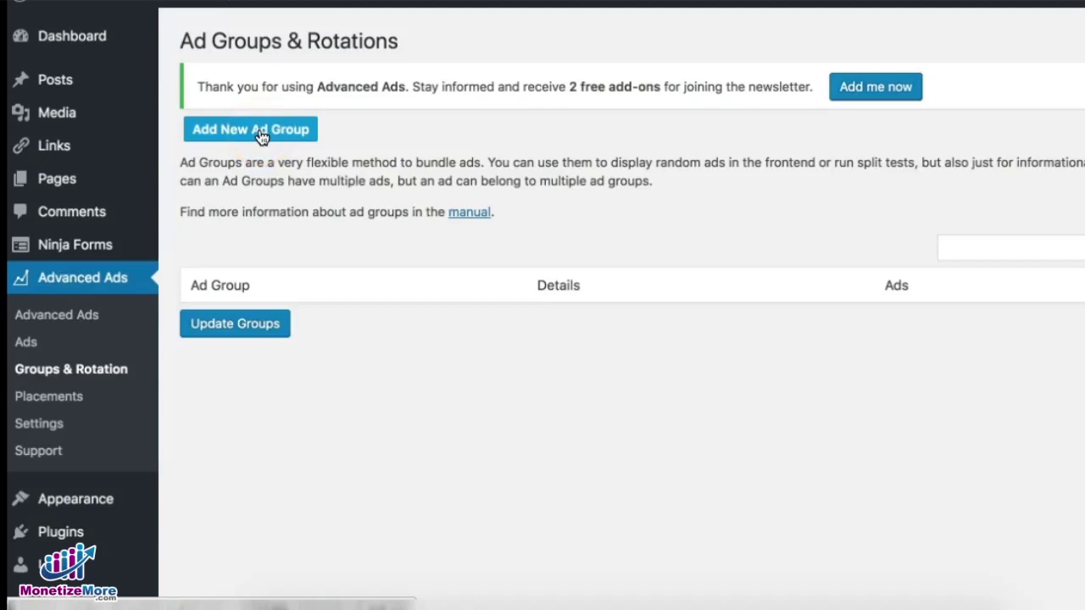
{"action": "left_click", "coordinate": [261, 137]}
{"action": "left_click", "coordinate": [248, 154]}
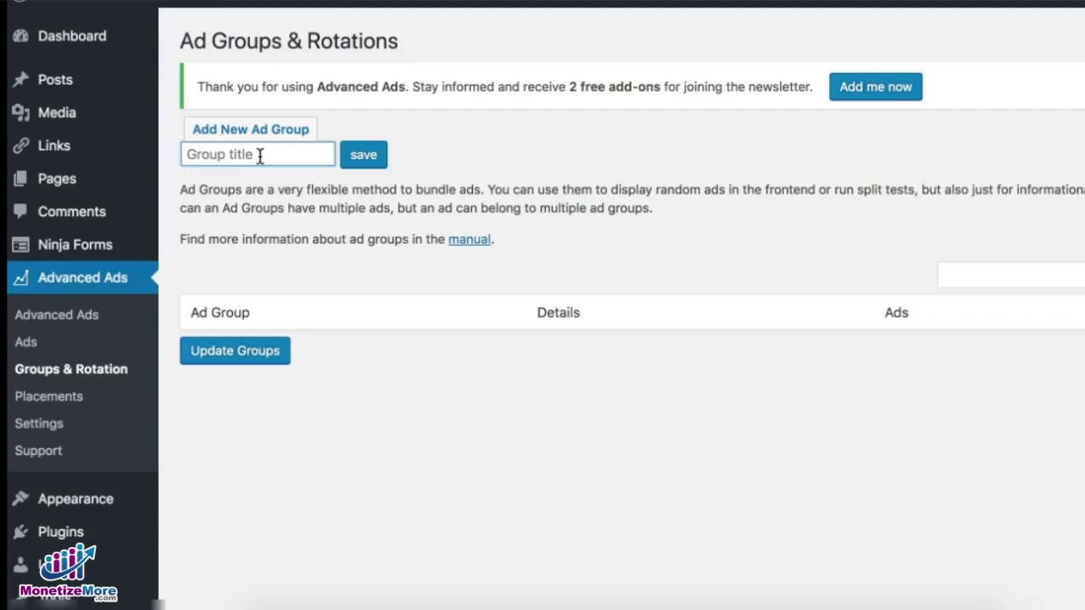
{"action": "type", "text": "Header Group"}
{"action": "left_click", "coordinate": [364, 154]}
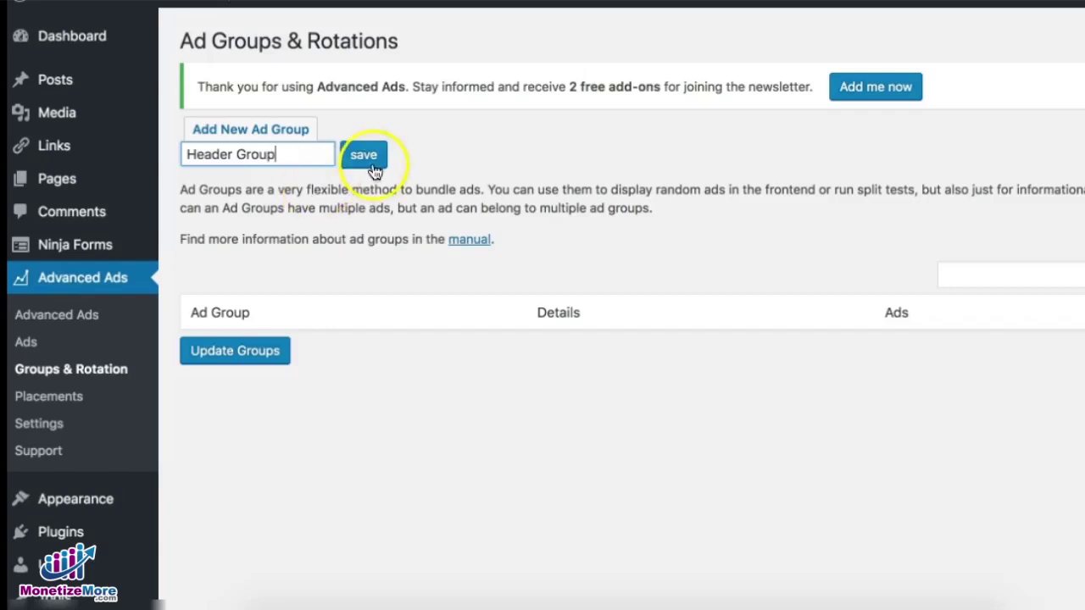
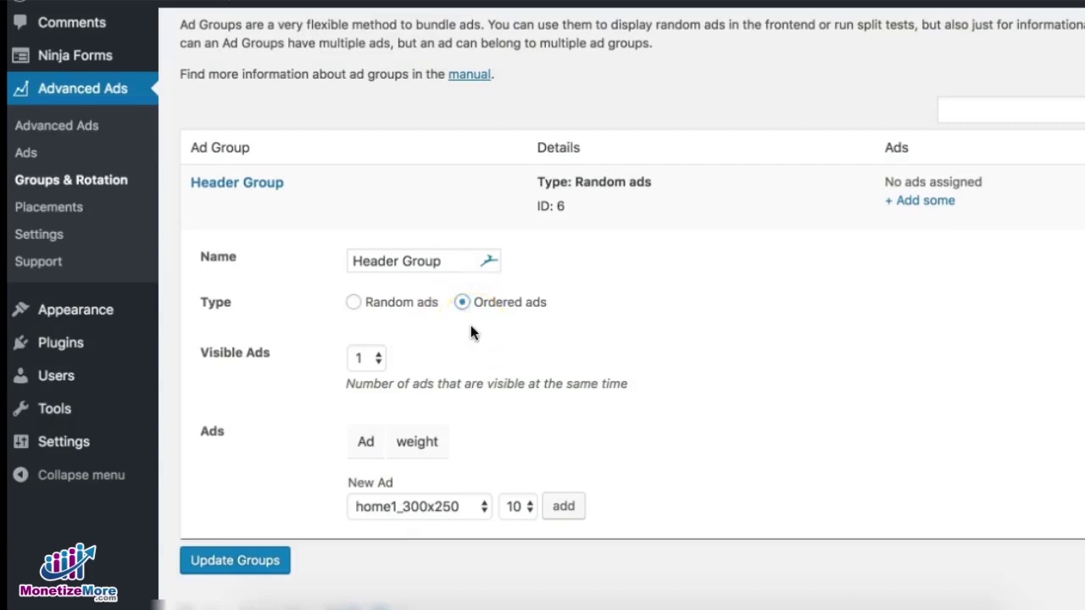
{"action": "left_click", "coordinate": [470, 325]}
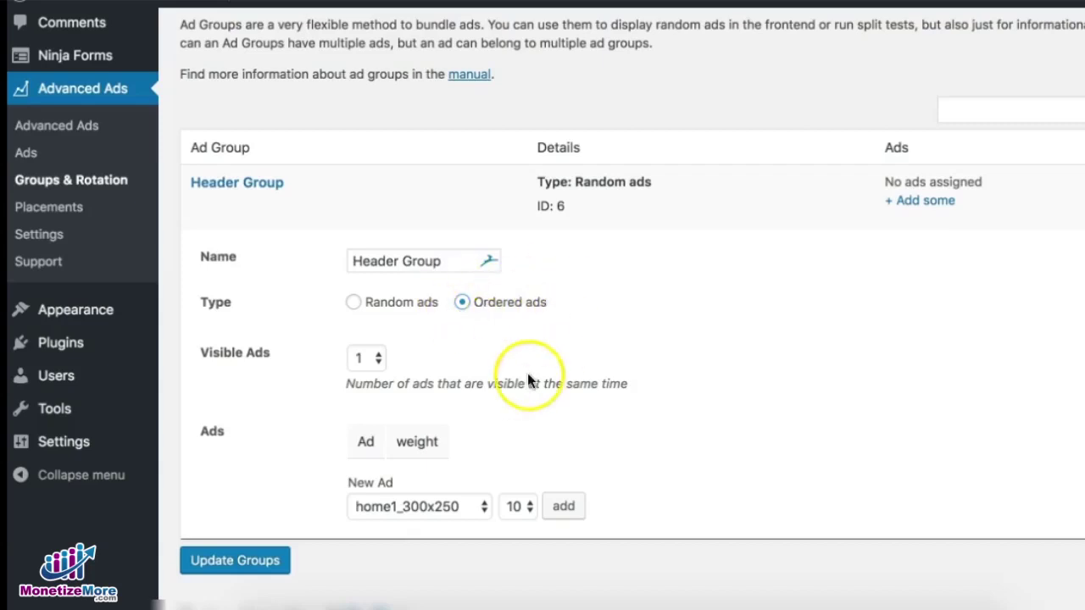
{"action": "left_click", "coordinate": [378, 357]}
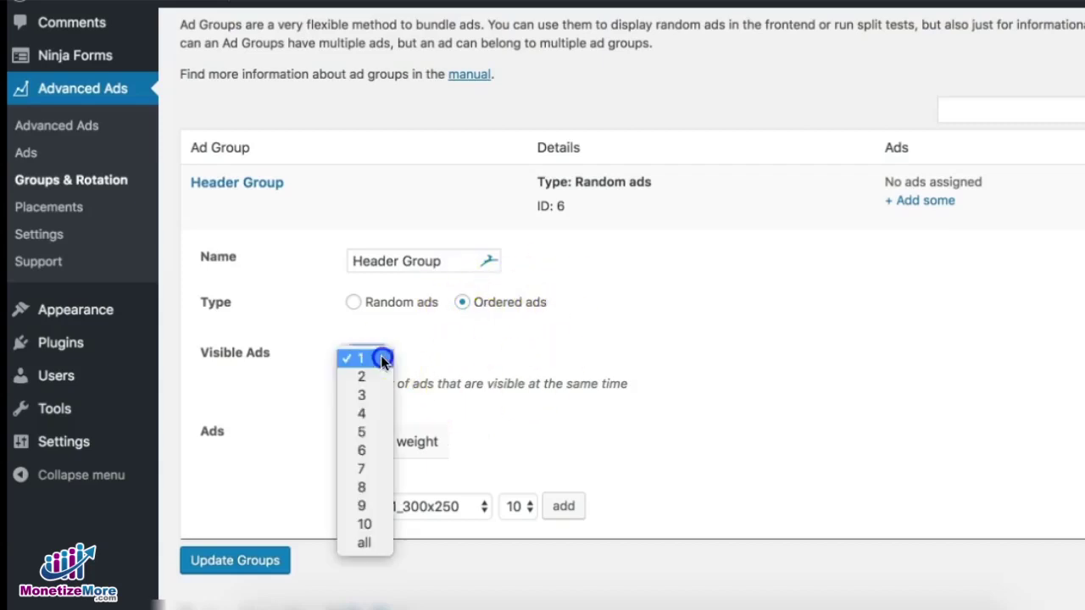
{"action": "left_click", "coordinate": [480, 354]}
{"action": "left_click", "coordinate": [468, 518]}
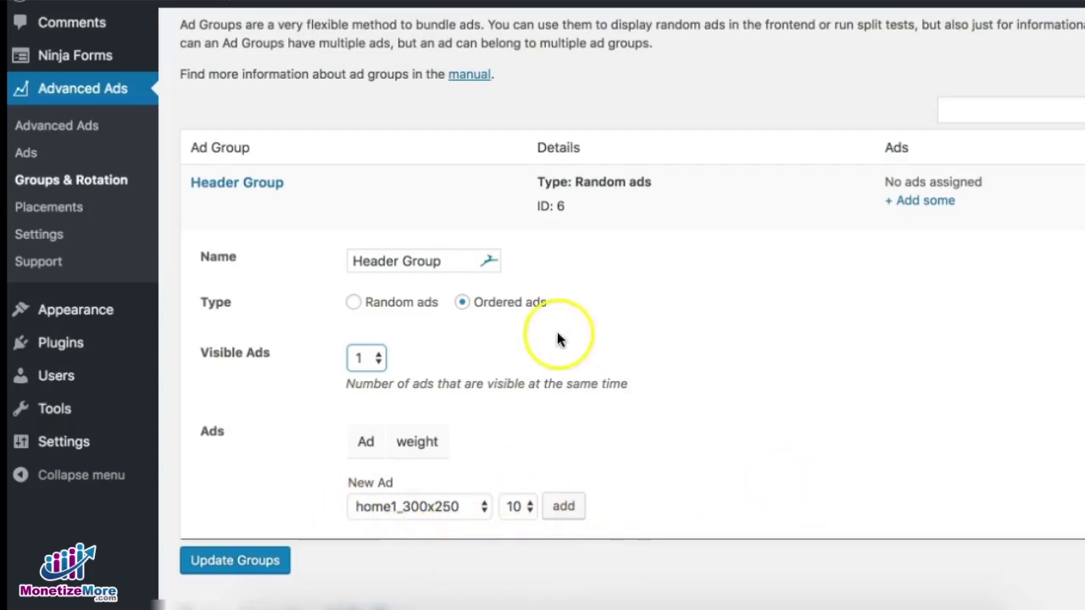
- Set Header Group's type to Random ads and add the homepage_header ad to it with weight 10
{"action": "left_click", "coordinate": [352, 303]}
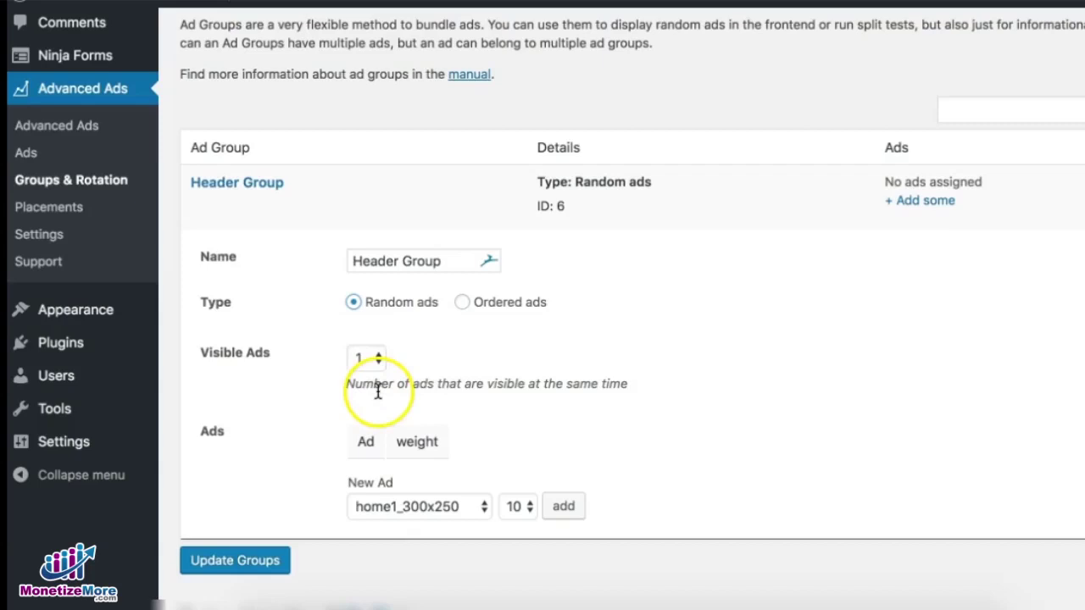
{"action": "scroll", "coordinate": [449, 424], "scroll_direction": "down", "scroll_amount": 1}
{"action": "left_click", "coordinate": [434, 488]}
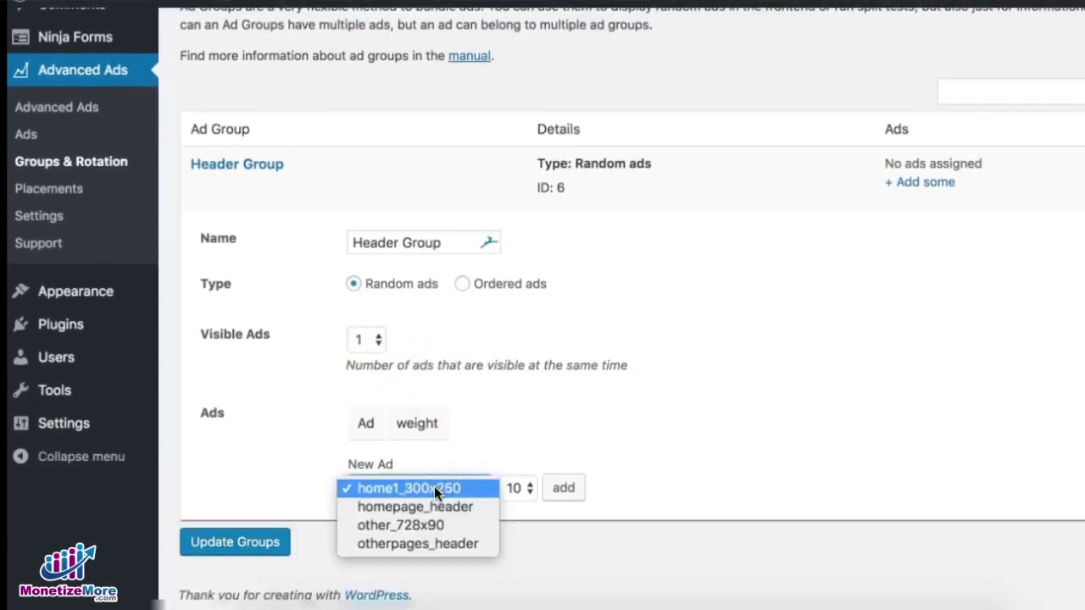
{"action": "left_click", "coordinate": [436, 501]}
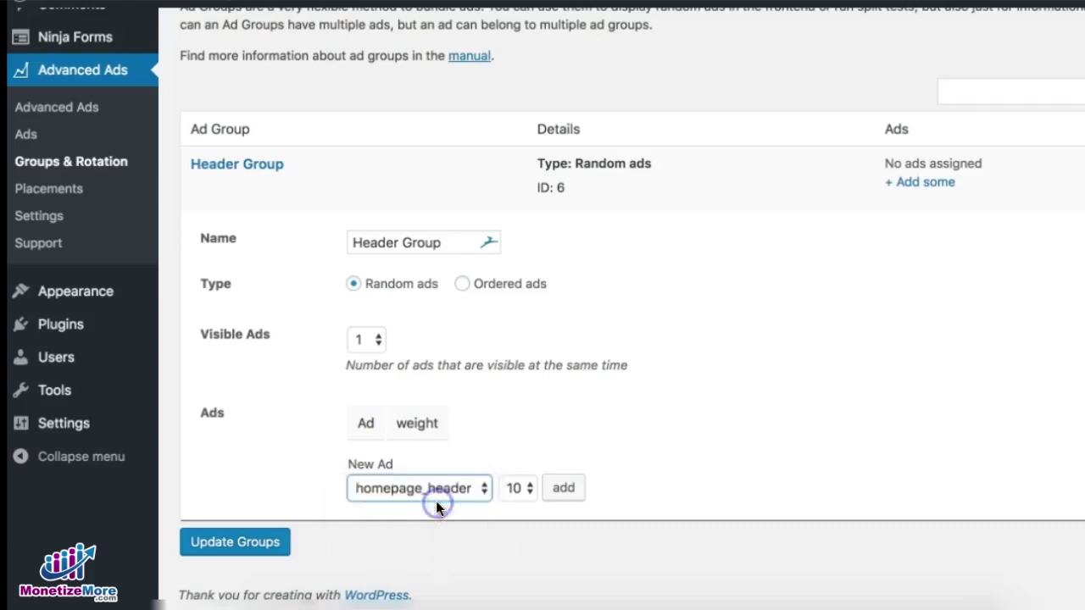
{"action": "left_click", "coordinate": [563, 488]}
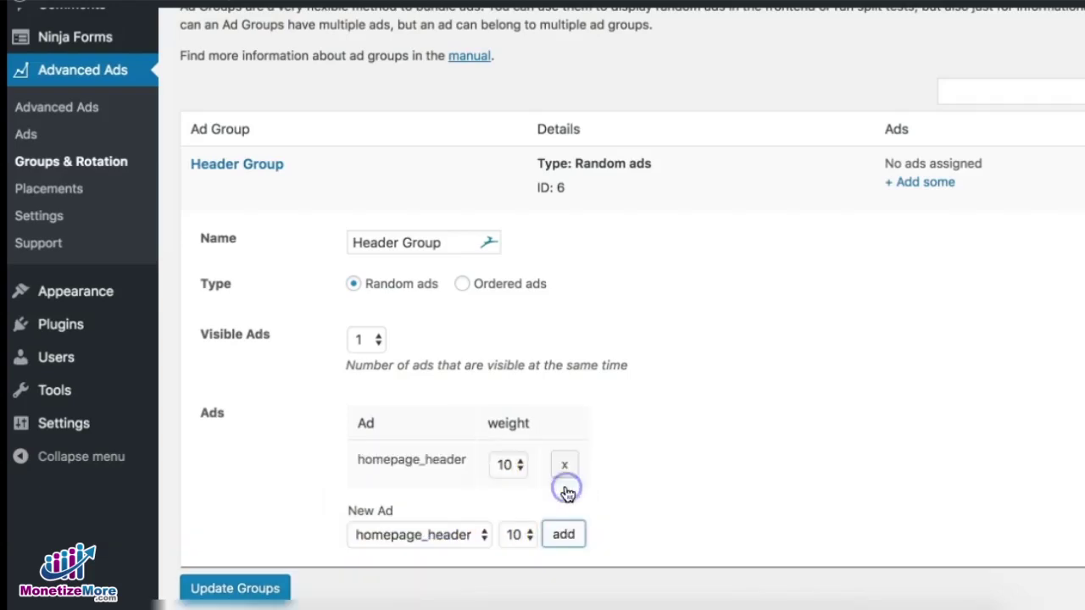
- Add the otherpages_header ad to Header Group with weight 9 and save the group changes
{"action": "left_click", "coordinate": [426, 535]}
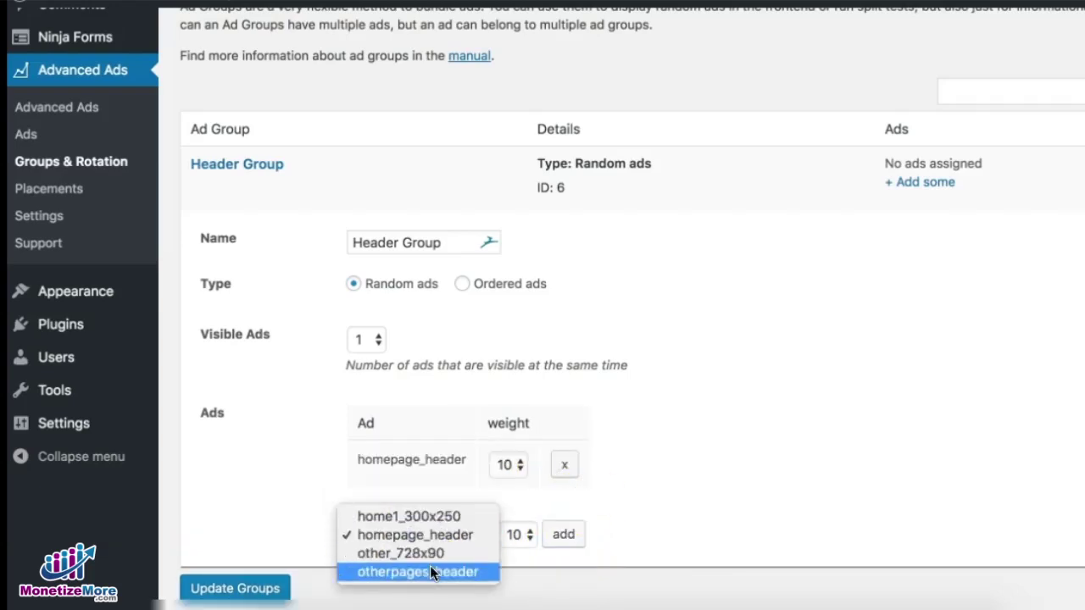
{"action": "left_click", "coordinate": [432, 571]}
{"action": "left_click", "coordinate": [518, 534]}
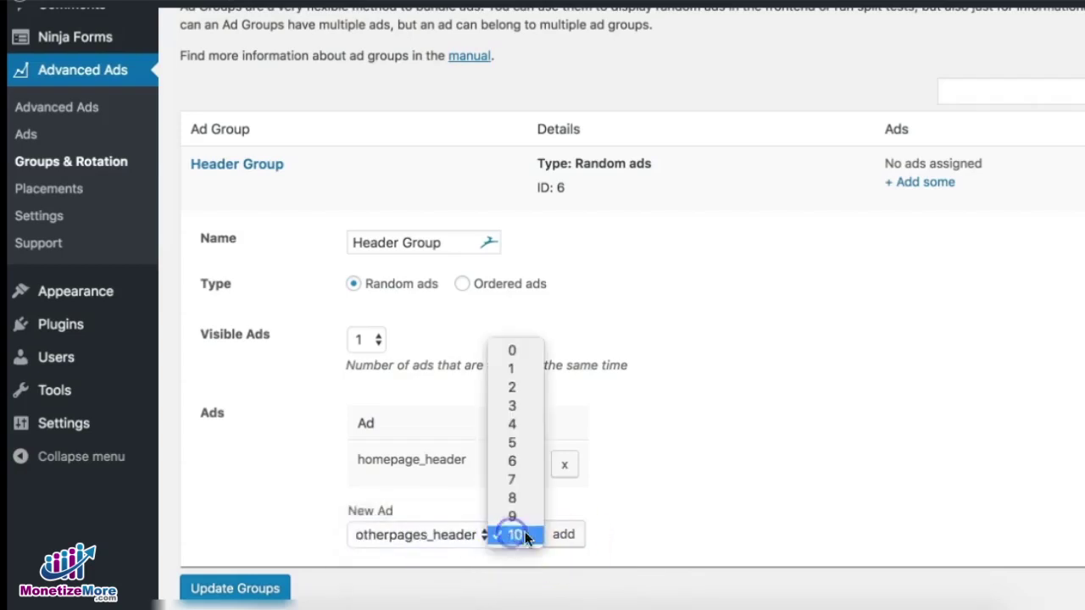
{"action": "left_click", "coordinate": [519, 517]}
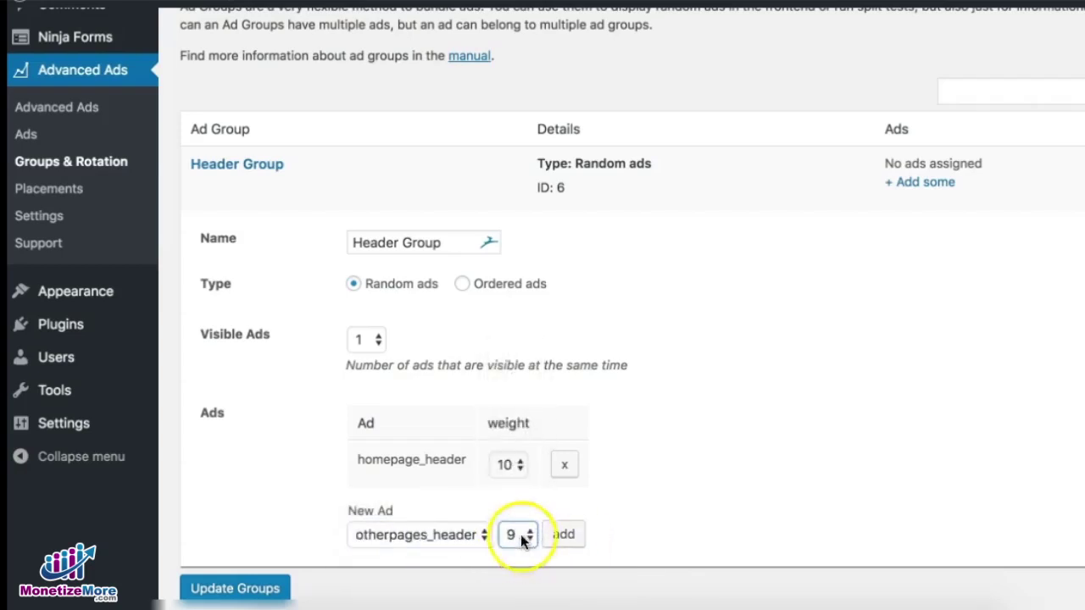
{"action": "left_click", "coordinate": [564, 536]}
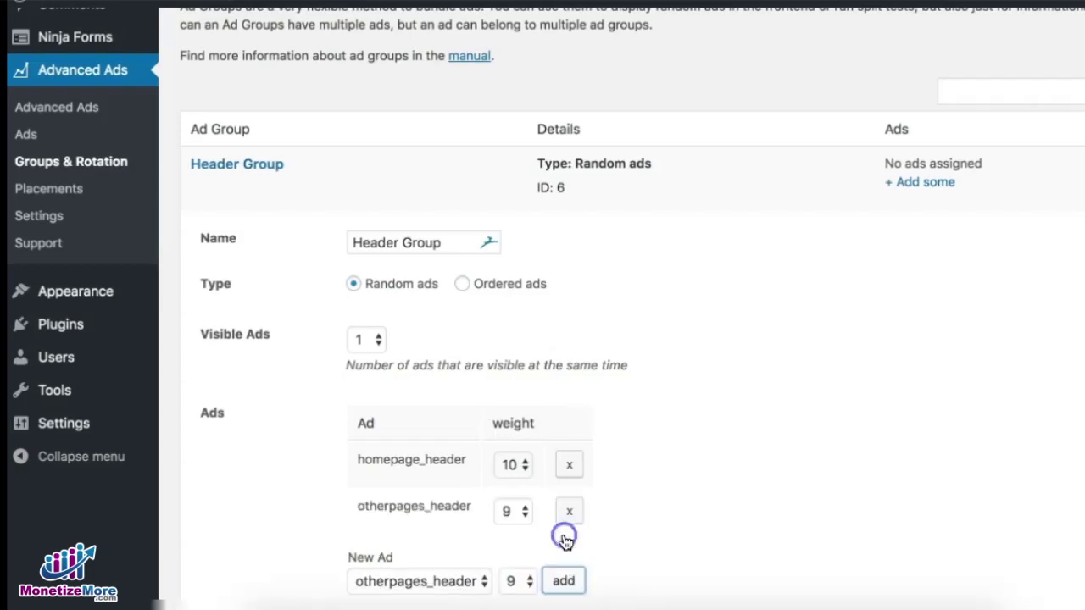
{"action": "scroll", "coordinate": [631, 502], "scroll_direction": "down", "scroll_amount": 2}
{"action": "left_click", "coordinate": [646, 497]}
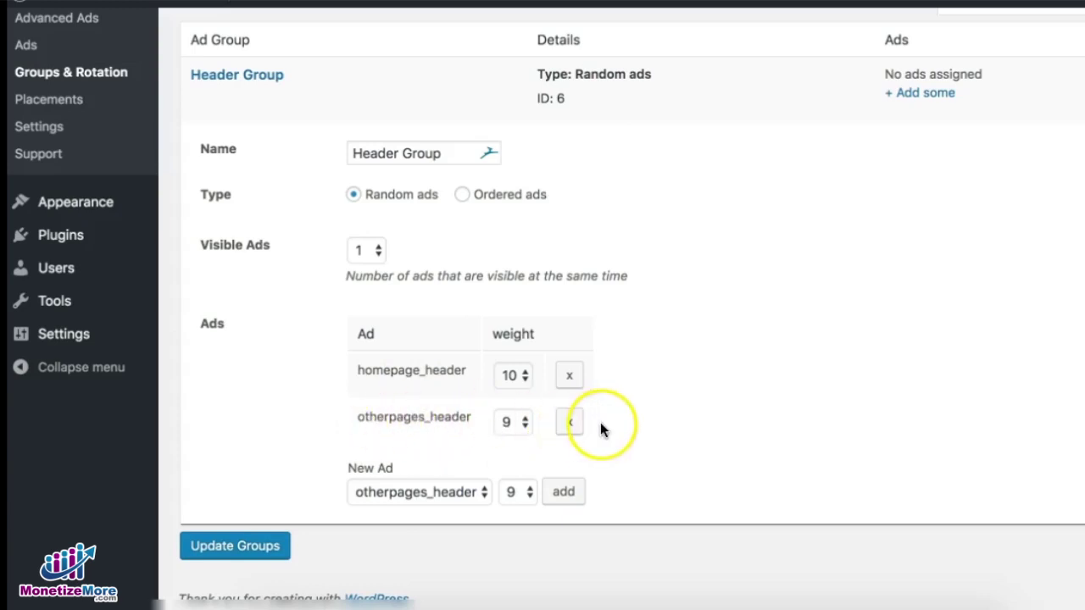
{"action": "left_click", "coordinate": [229, 548]}
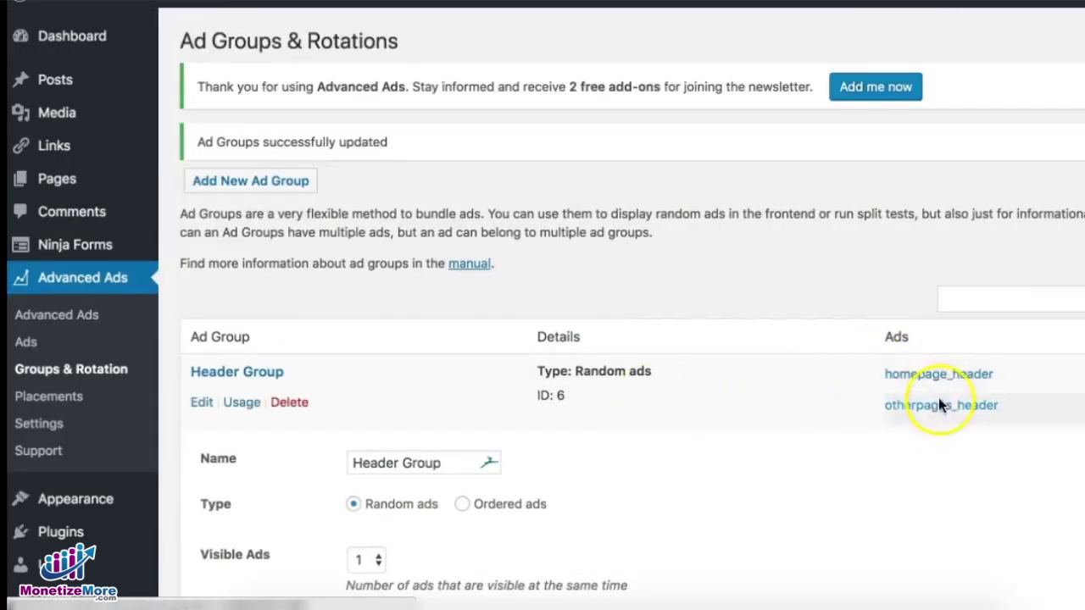
{"action": "scroll", "coordinate": [848, 424], "scroll_direction": "down", "scroll_amount": 5}
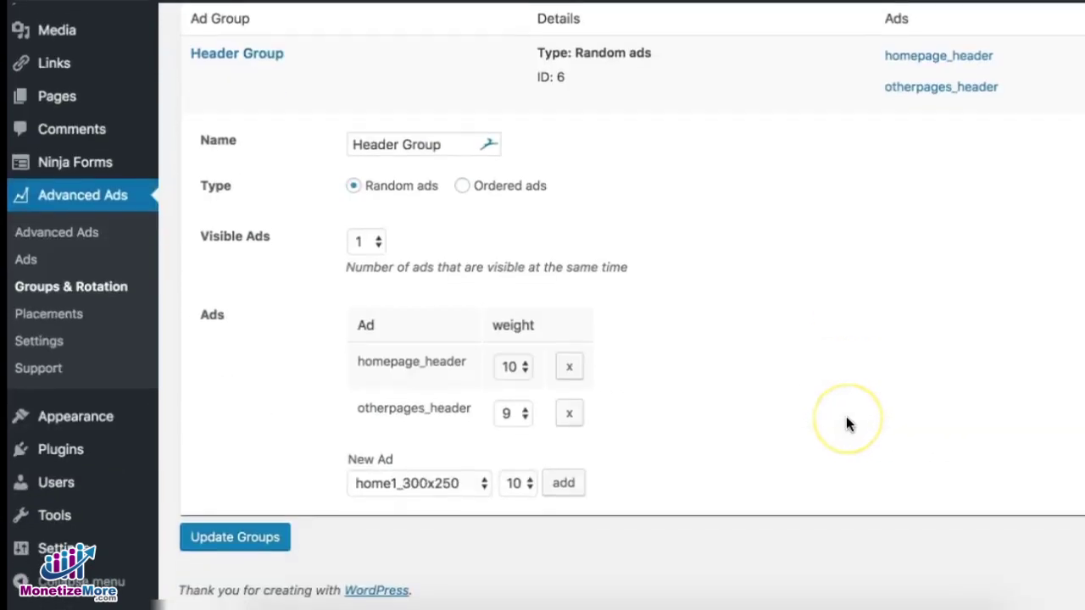
- Create another ad group titled Body Group in Groups & Rotation
{"action": "left_click", "coordinate": [93, 296]}
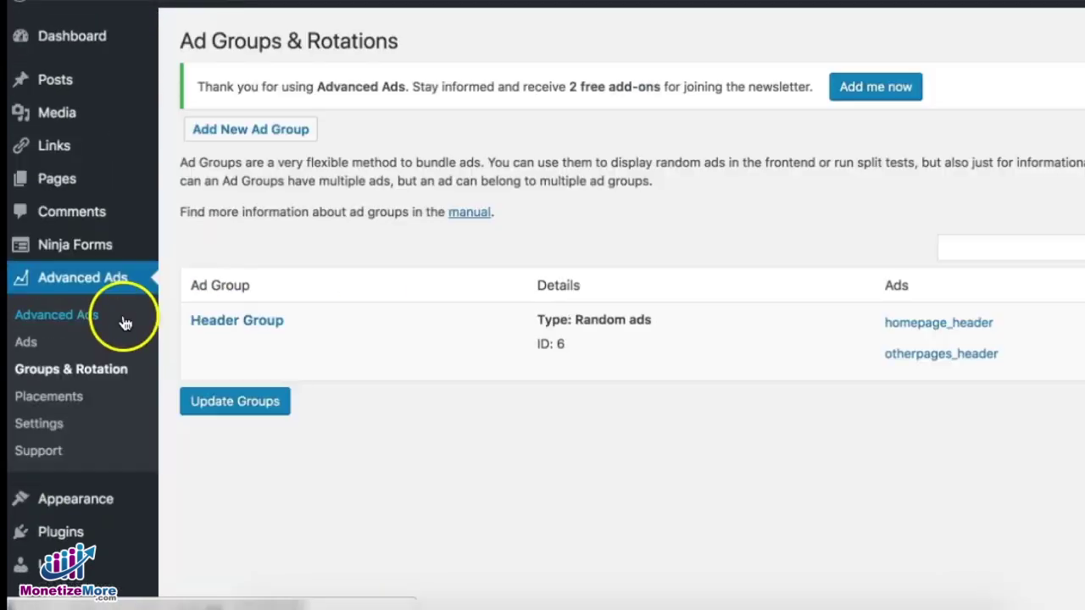
{"action": "left_click", "coordinate": [252, 131]}
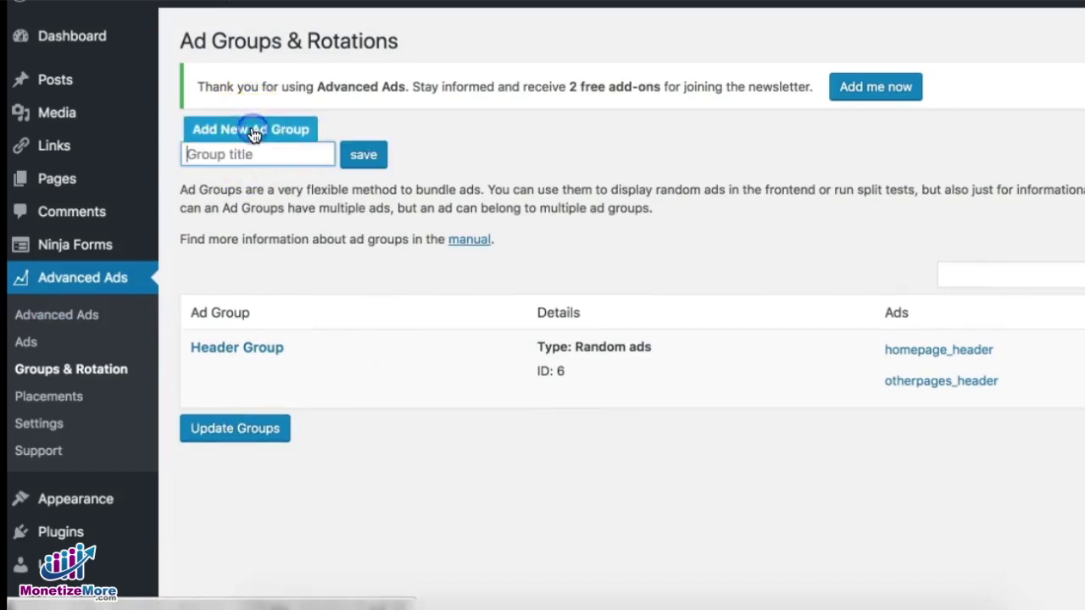
{"action": "left_click", "coordinate": [256, 154]}
{"action": "type", "text": "Body Group"}
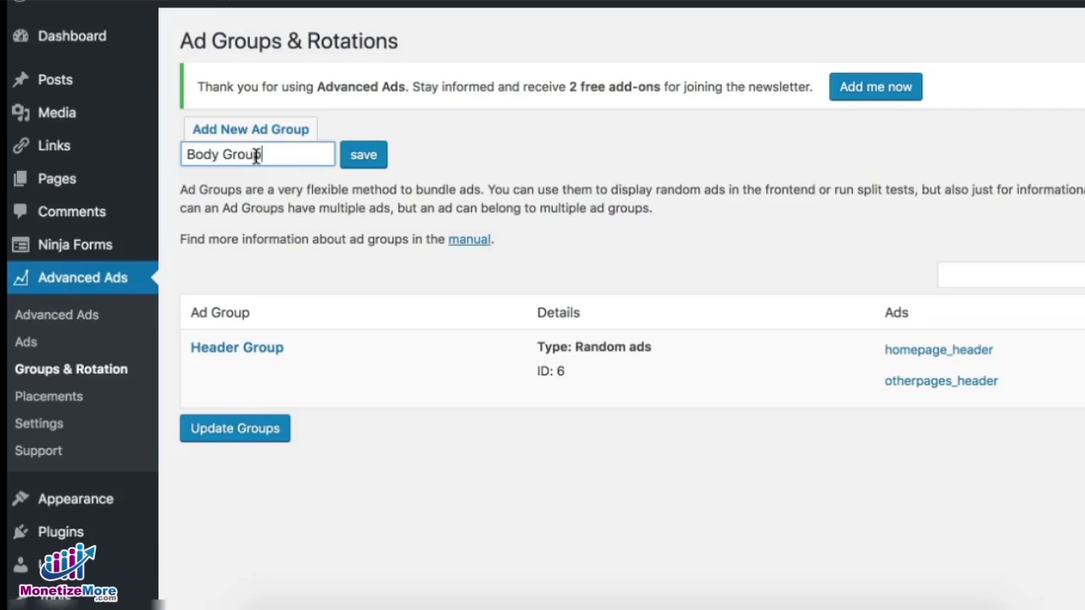
{"action": "left_click", "coordinate": [368, 157]}
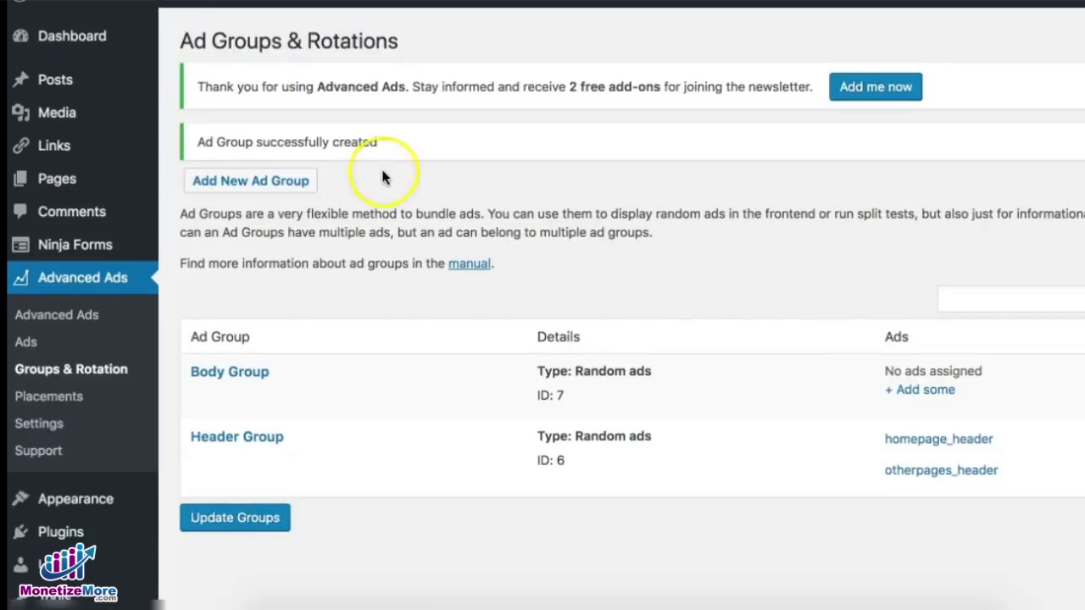
- Open Body Group for editing and set its type to Ordered ads
{"action": "mouse_move", "coordinate": [214, 385]}
{"action": "left_click", "coordinate": [198, 403]}
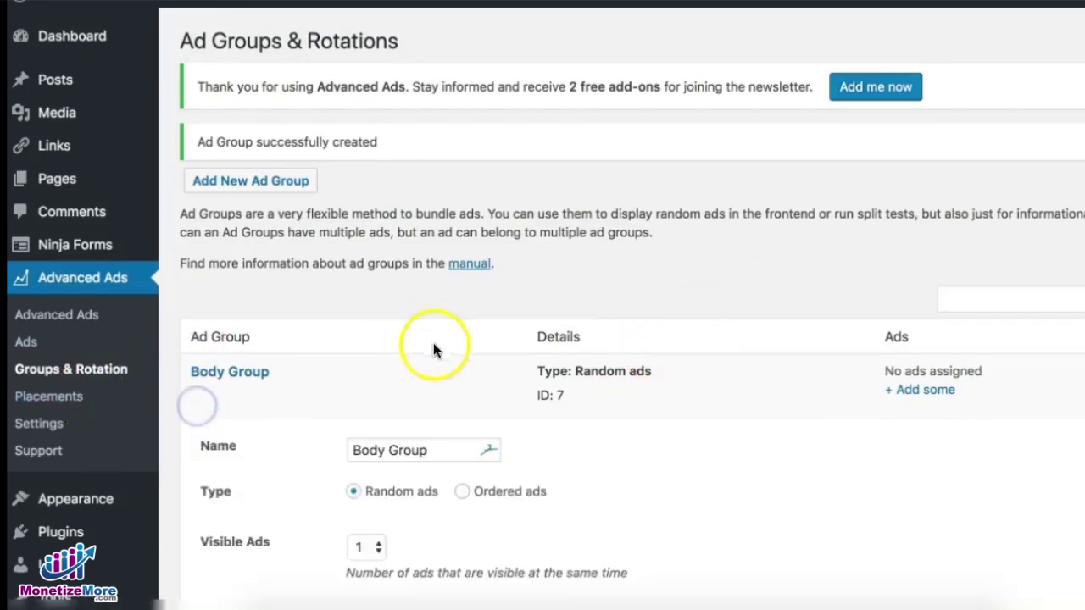
{"action": "scroll", "coordinate": [583, 423], "scroll_direction": "down", "scroll_amount": 5}
{"action": "left_click", "coordinate": [463, 248]}
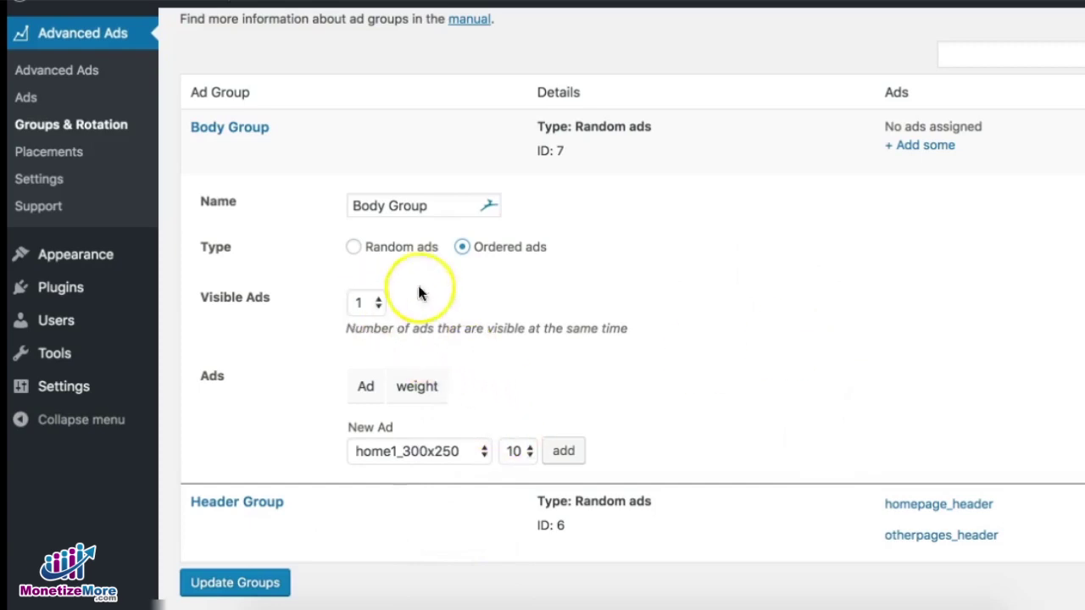
- Set Body Group's visible ads to 2 and add the home1_300x250 ad to it with weight 10
{"action": "scroll", "coordinate": [509, 247], "scroll_direction": "down", "scroll_amount": 1}
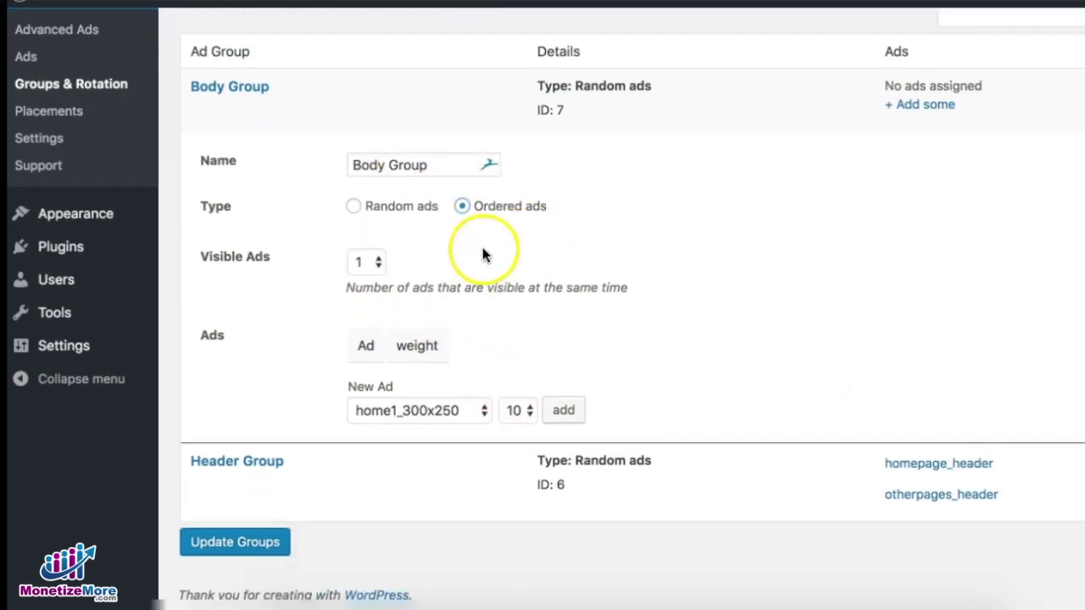
{"action": "left_click", "coordinate": [375, 263]}
{"action": "left_click", "coordinate": [373, 289]}
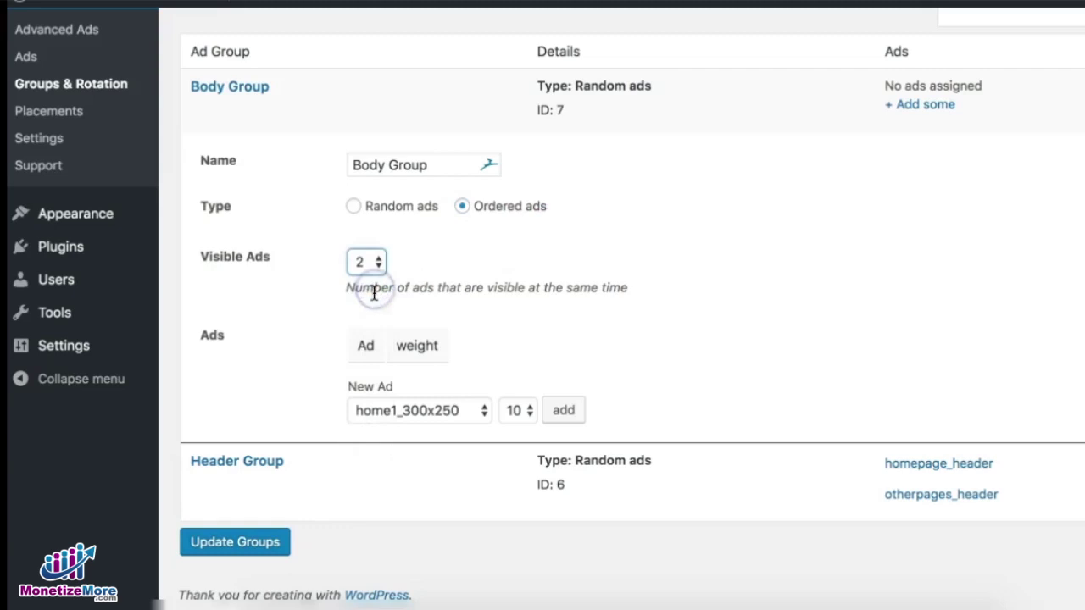
{"action": "left_click", "coordinate": [438, 416]}
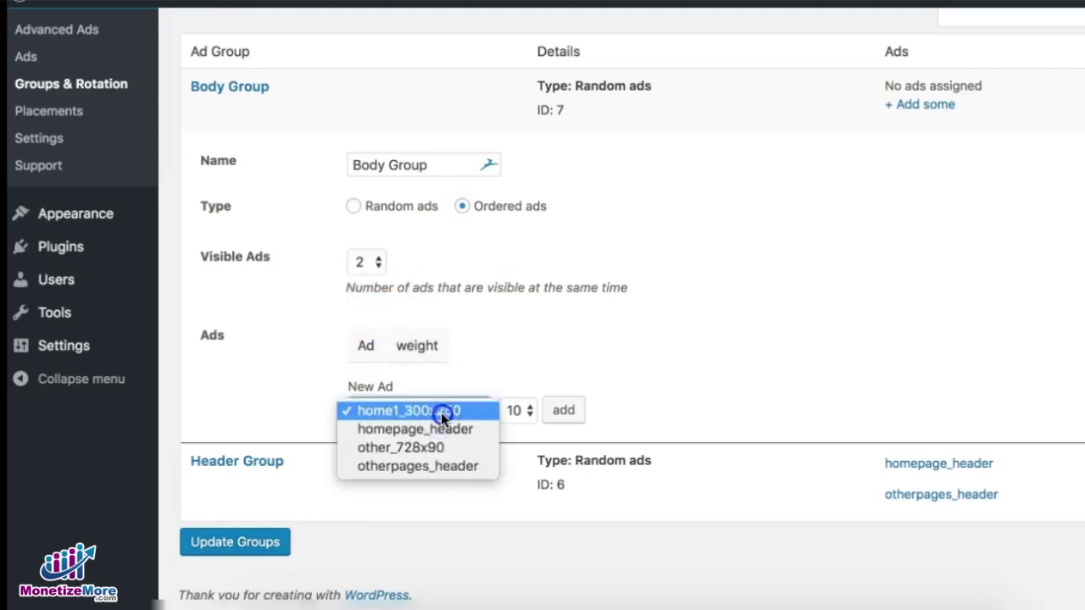
{"action": "left_click", "coordinate": [440, 413]}
{"action": "left_click", "coordinate": [563, 411]}
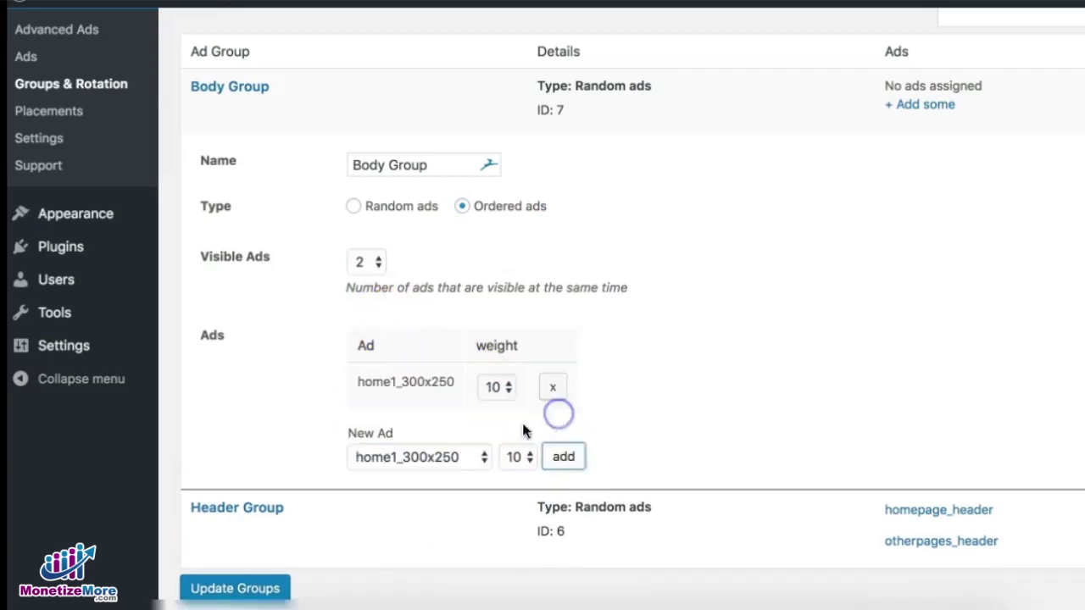
- Add the other_728x90 ad to Body Group with weight 10
{"action": "left_click", "coordinate": [452, 456]}
{"action": "left_click", "coordinate": [453, 494]}
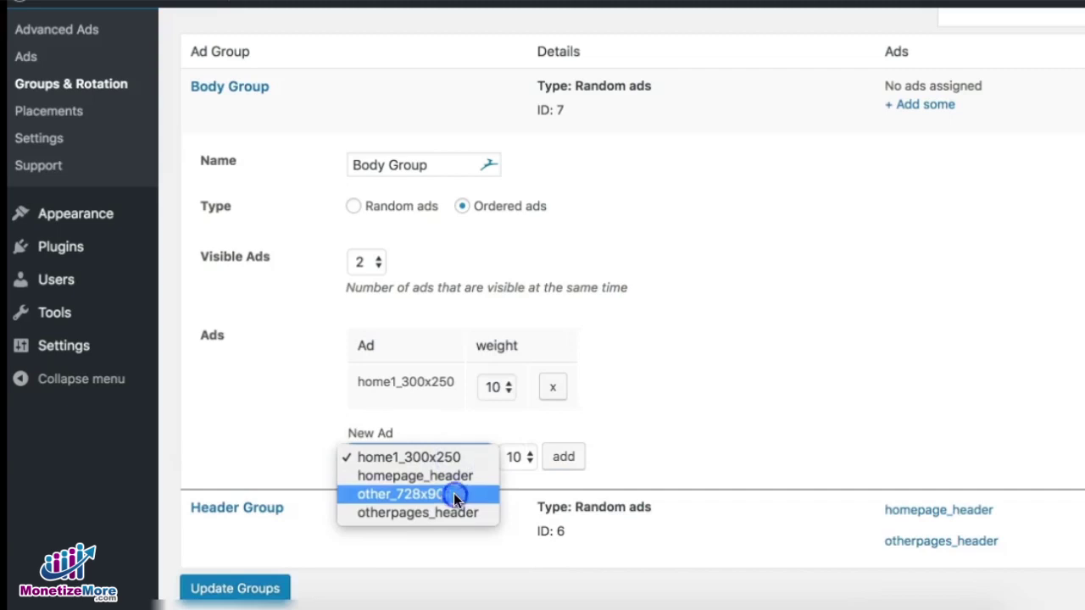
{"action": "left_click", "coordinate": [565, 458]}
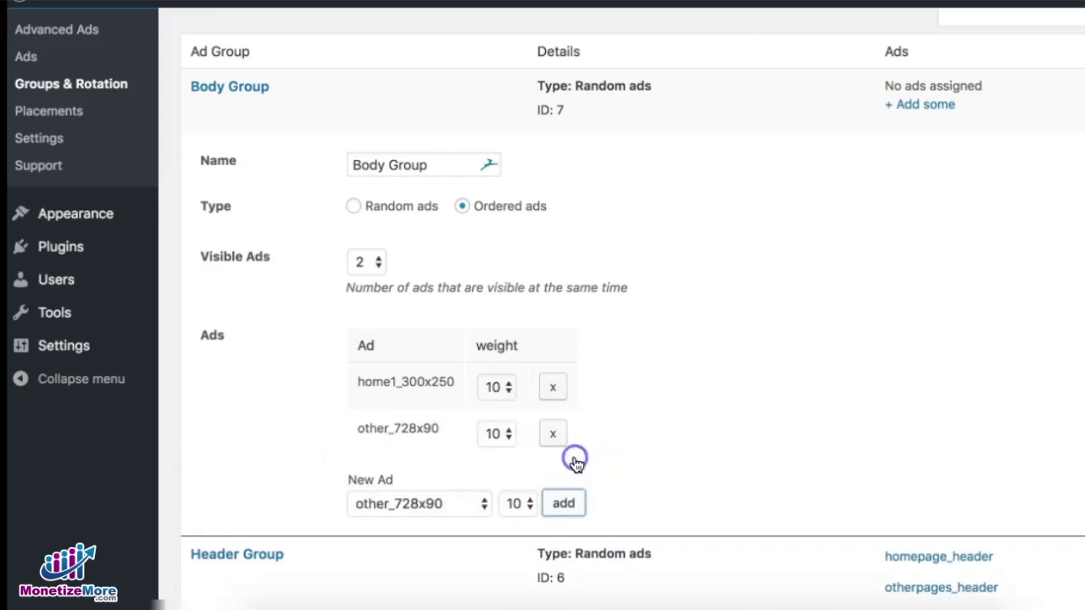
{"action": "left_click", "coordinate": [683, 434]}
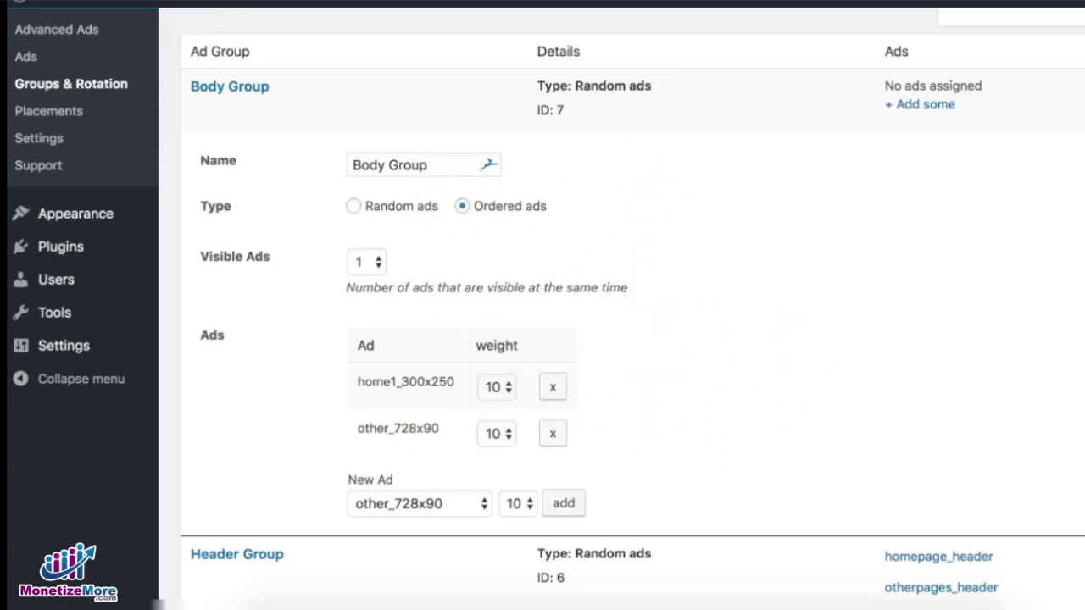
- Try setting Body Group's number of visible ads to 4 and to 5
{"action": "scroll", "coordinate": [495, 224], "scroll_direction": "up", "scroll_amount": 1}
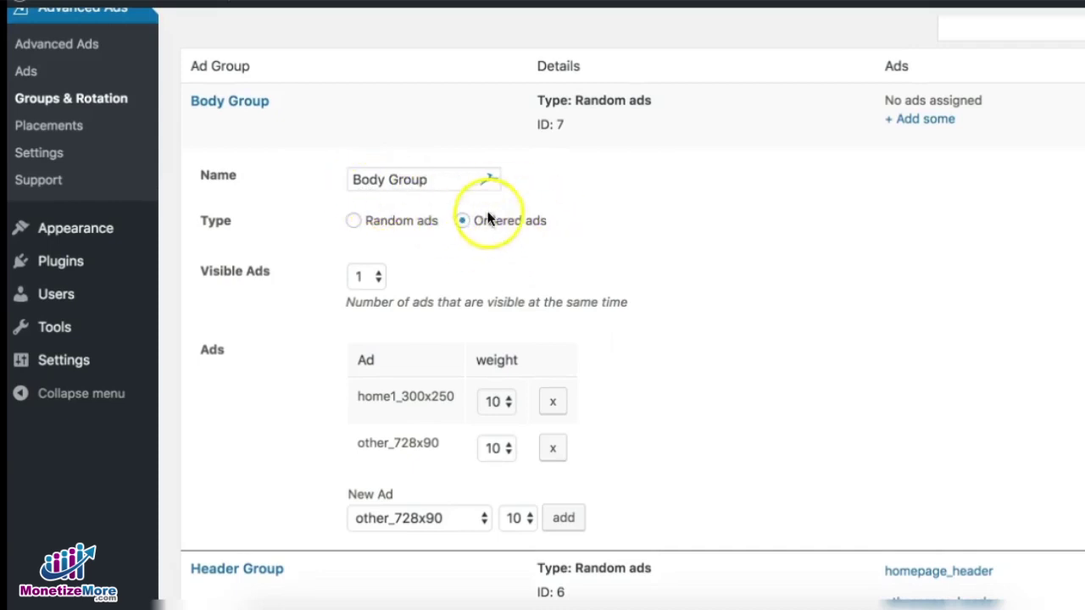
{"action": "scroll", "coordinate": [587, 244], "scroll_direction": "up", "scroll_amount": 1}
{"action": "left_click", "coordinate": [377, 279]}
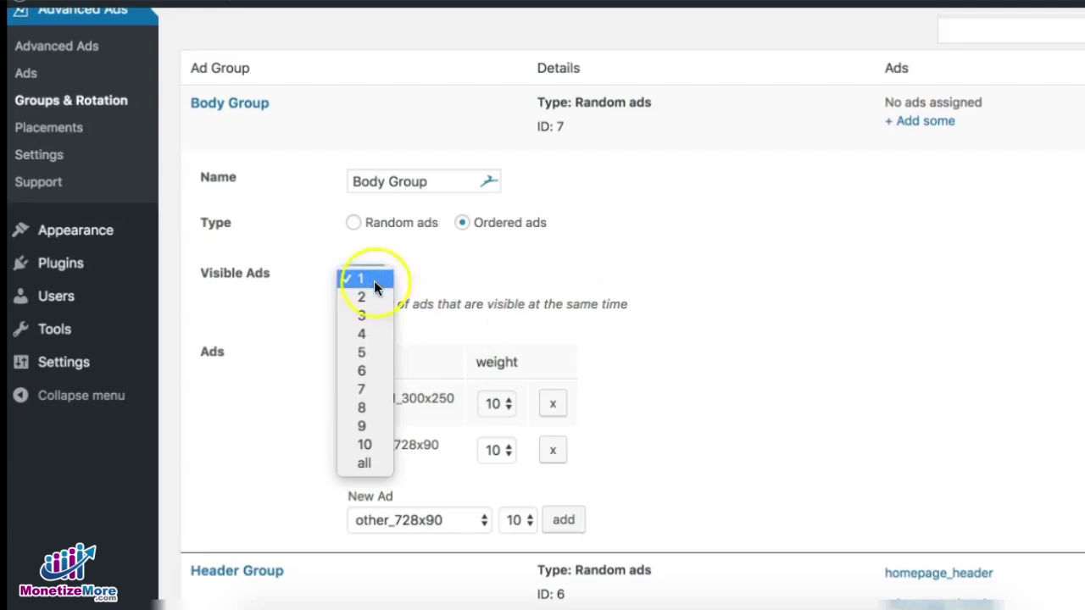
{"action": "left_click", "coordinate": [374, 339]}
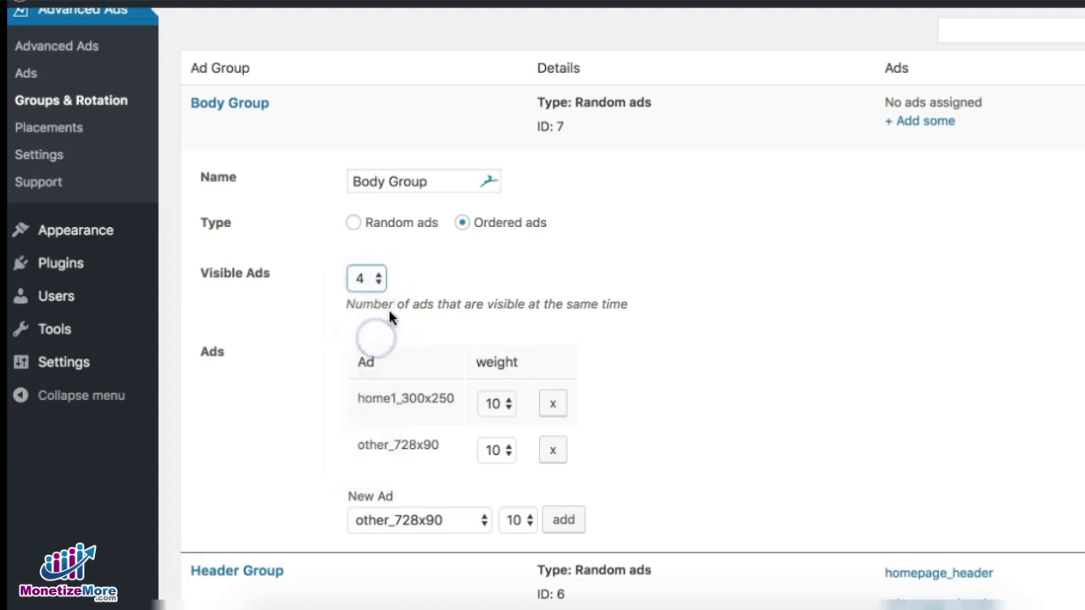
{"action": "left_click", "coordinate": [374, 279]}
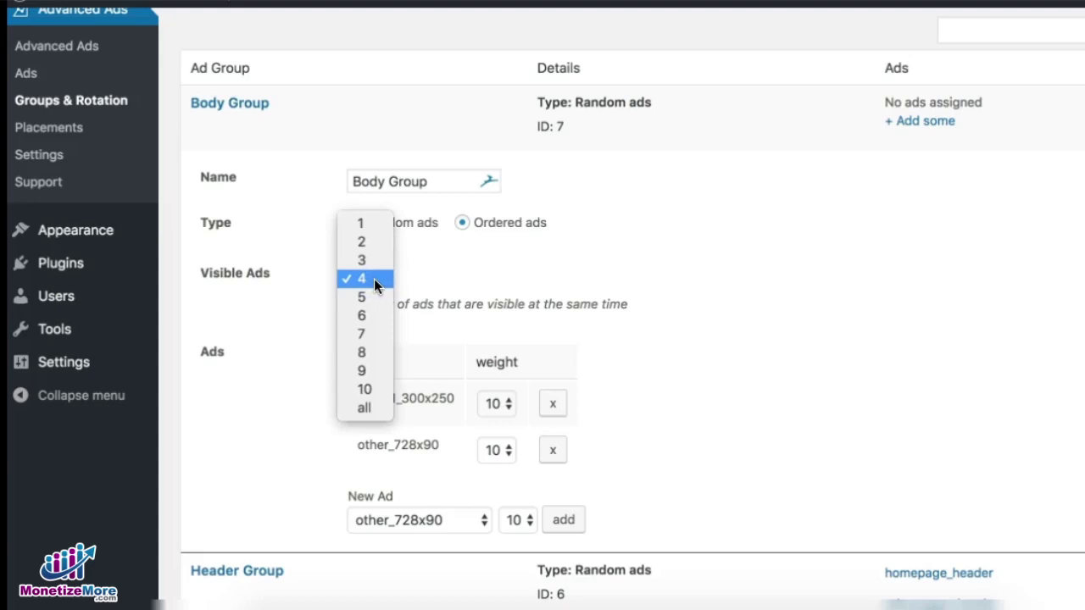
{"action": "left_click", "coordinate": [500, 275]}
{"action": "left_click", "coordinate": [382, 280]}
{"action": "left_click", "coordinate": [463, 290]}
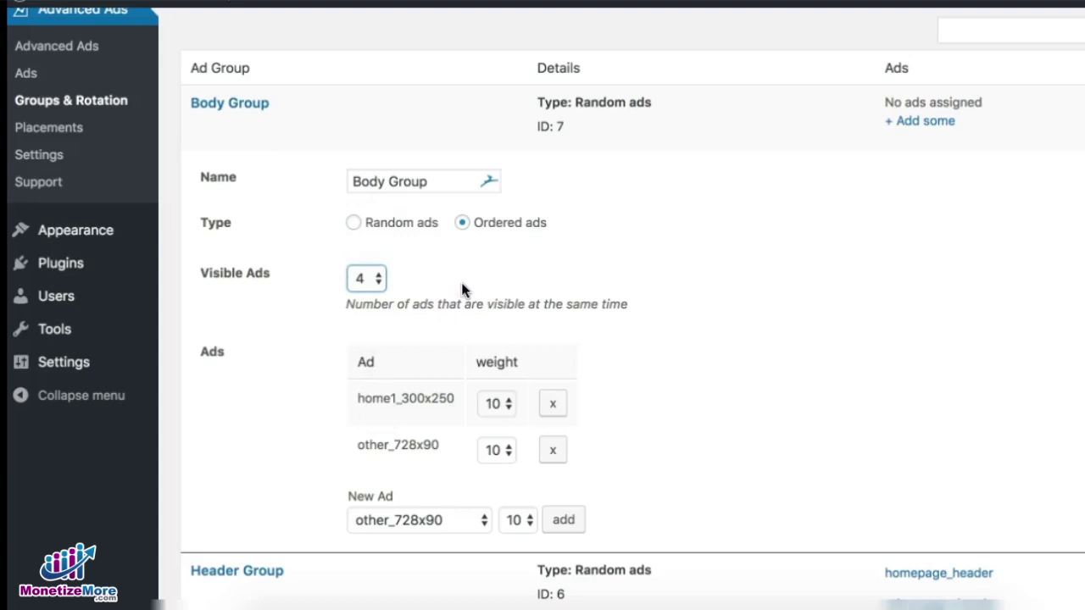
{"action": "left_click", "coordinate": [635, 276]}
{"action": "left_click", "coordinate": [356, 280]}
{"action": "left_click", "coordinate": [375, 296]}
{"action": "left_click", "coordinate": [573, 271]}
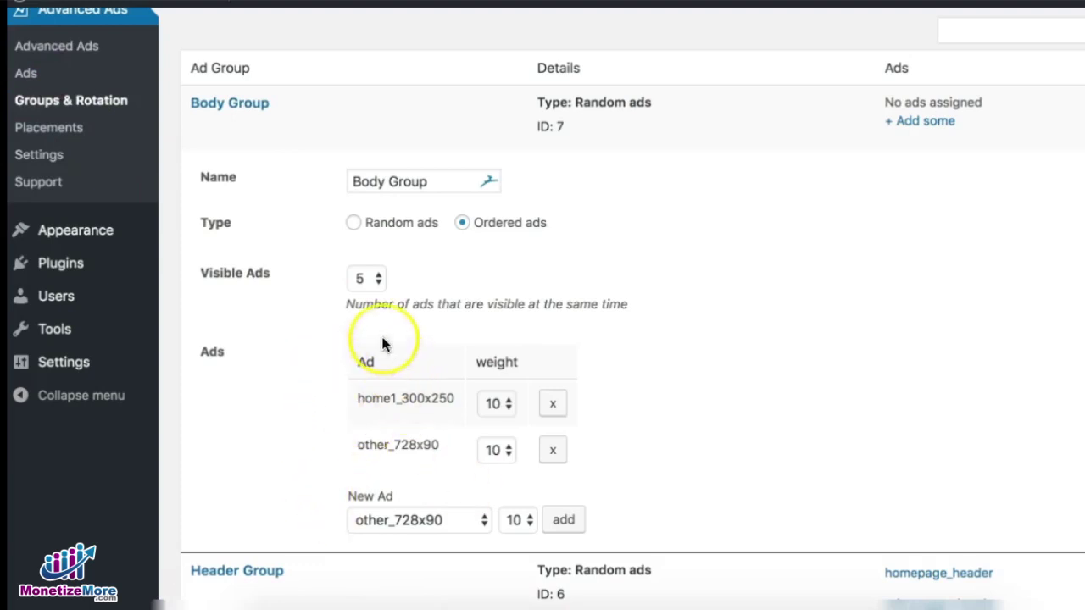
- Set Body Group's number of visible ads to 1 and save the group changes
{"action": "left_click", "coordinate": [376, 279]}
{"action": "left_click", "coordinate": [369, 206]}
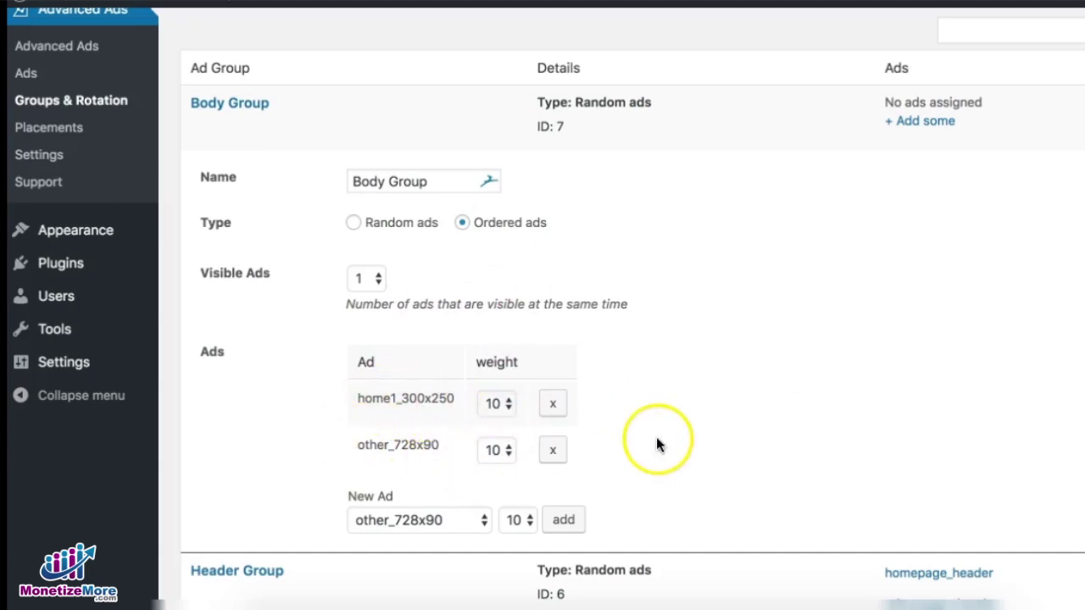
{"action": "scroll", "coordinate": [676, 441], "scroll_direction": "down", "scroll_amount": 2}
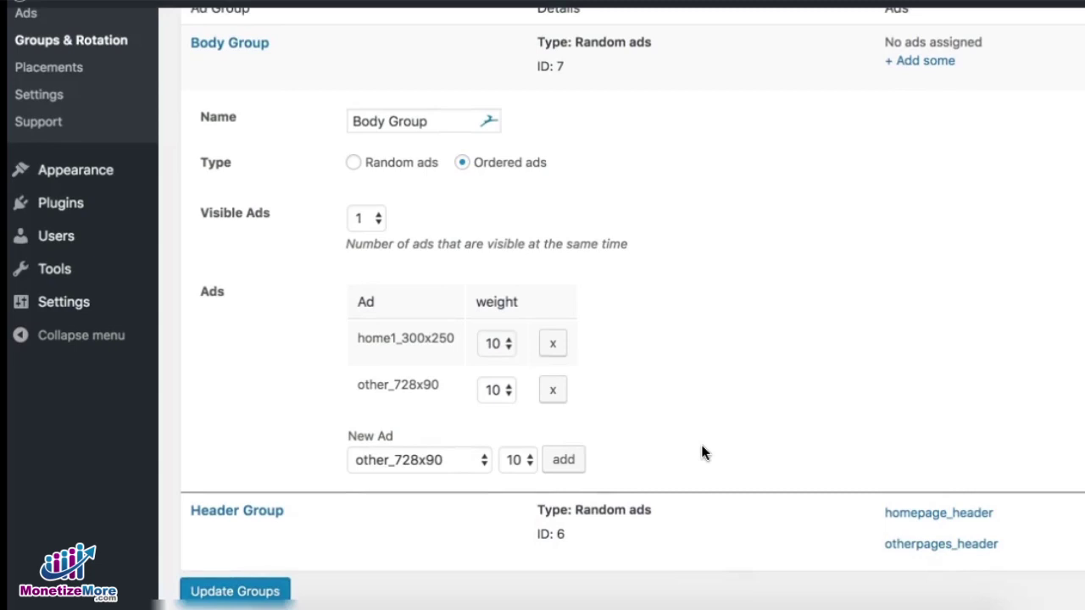
{"action": "scroll", "coordinate": [702, 454], "scroll_direction": "down", "scroll_amount": 1}
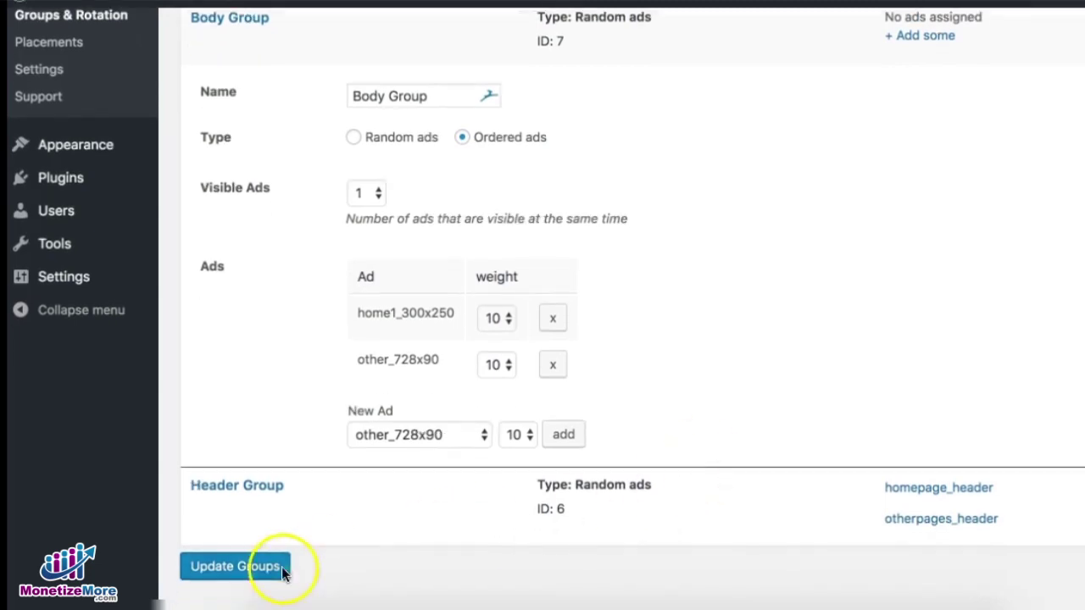
{"action": "left_click", "coordinate": [232, 577]}
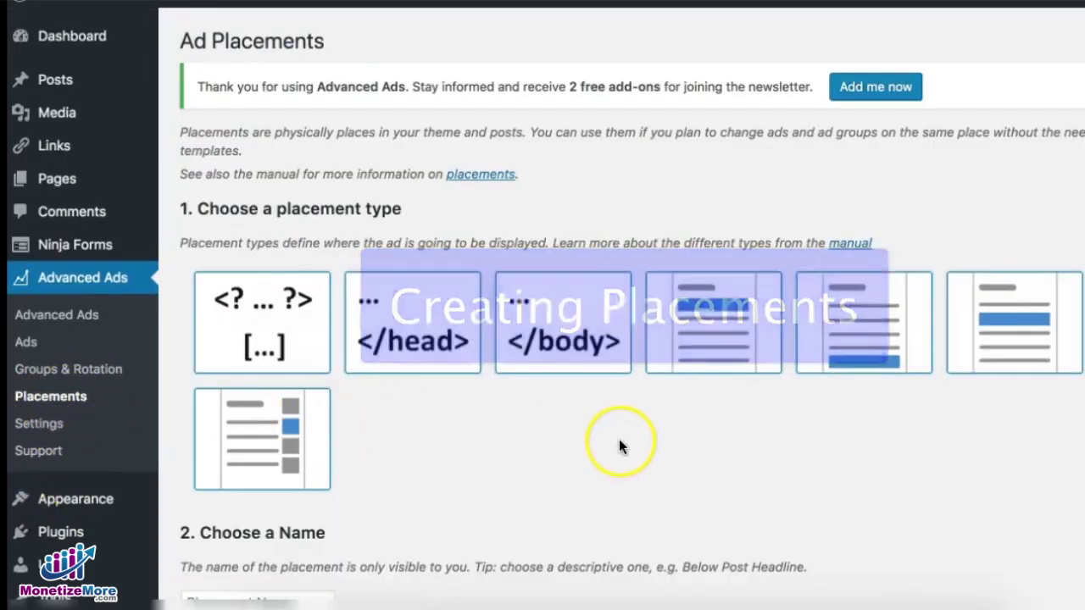
- Choose the Header Code type for a new ad placement and name it Header Placement
{"action": "scroll", "coordinate": [574, 414], "scroll_direction": "down", "scroll_amount": 3}
{"action": "scroll", "coordinate": [574, 413], "scroll_direction": "up", "scroll_amount": 2}
{"action": "scroll", "coordinate": [574, 414], "scroll_direction": "down", "scroll_amount": 1}
{"action": "left_click", "coordinate": [575, 410]}
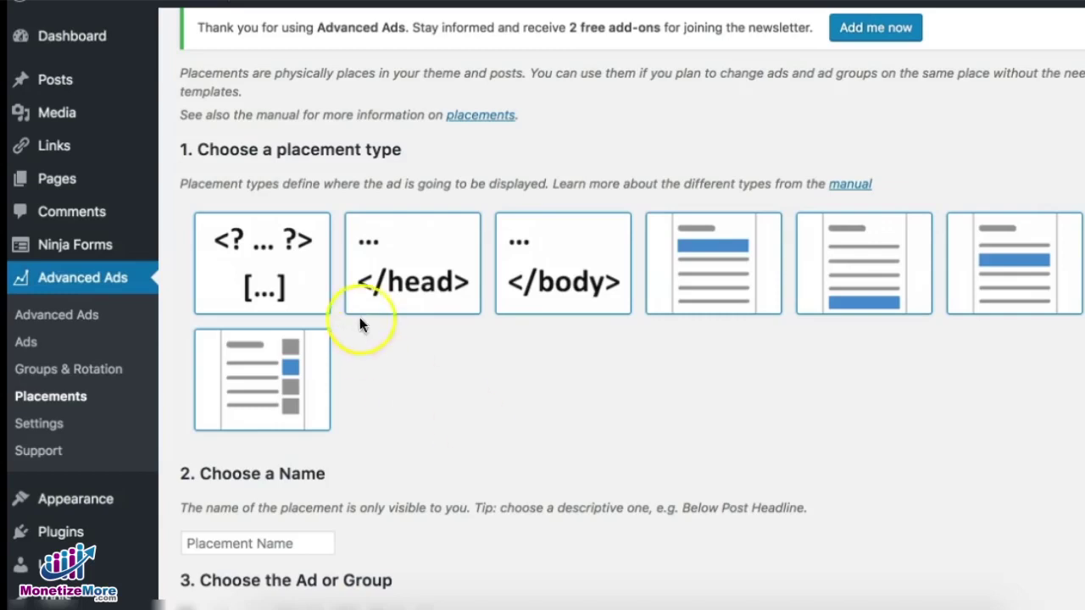
{"action": "left_click", "coordinate": [407, 292]}
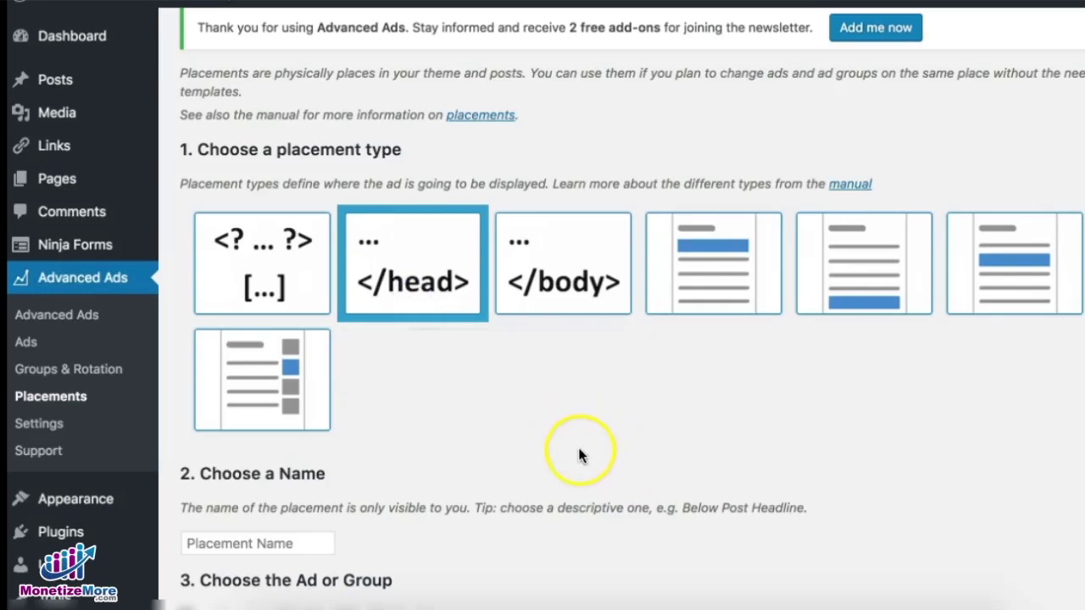
{"action": "mouse_move", "coordinate": [430, 294]}
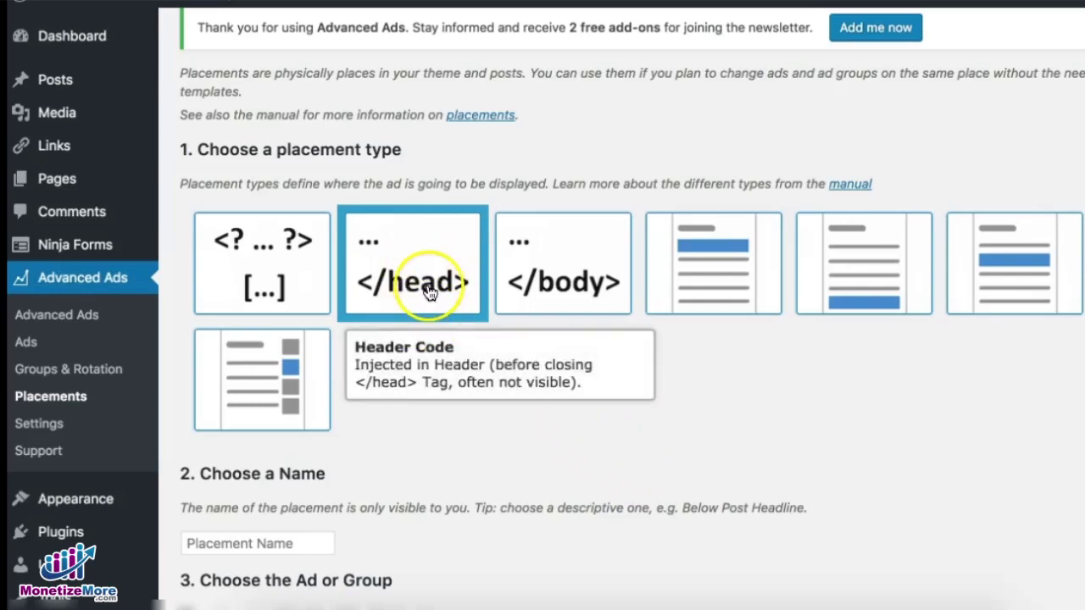
{"action": "scroll", "coordinate": [466, 416], "scroll_direction": "down", "scroll_amount": 3}
{"action": "left_click", "coordinate": [299, 394]}
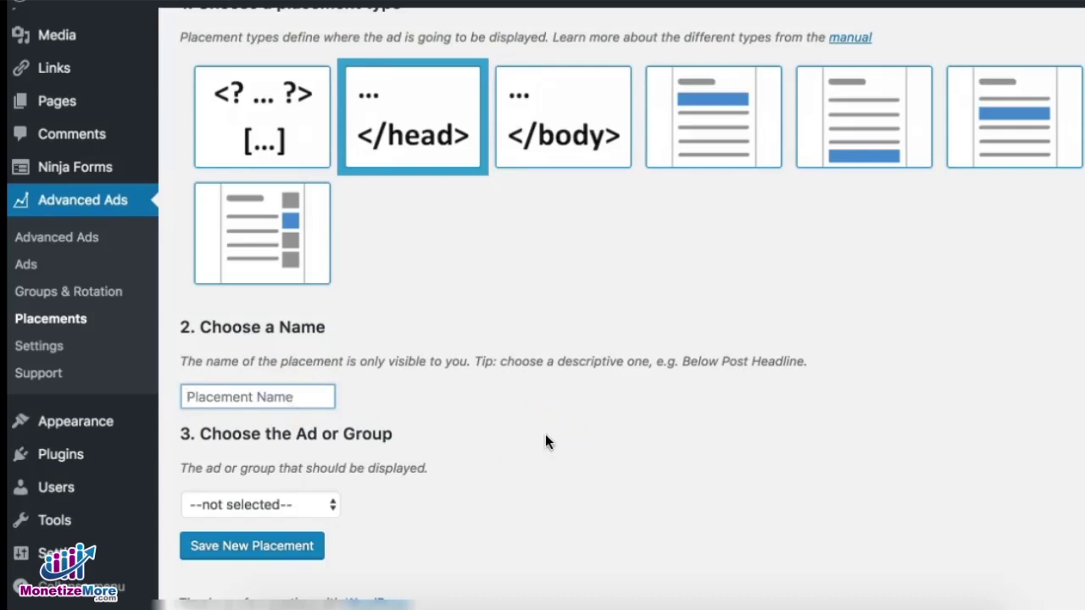
{"action": "type", "text": "Header "}
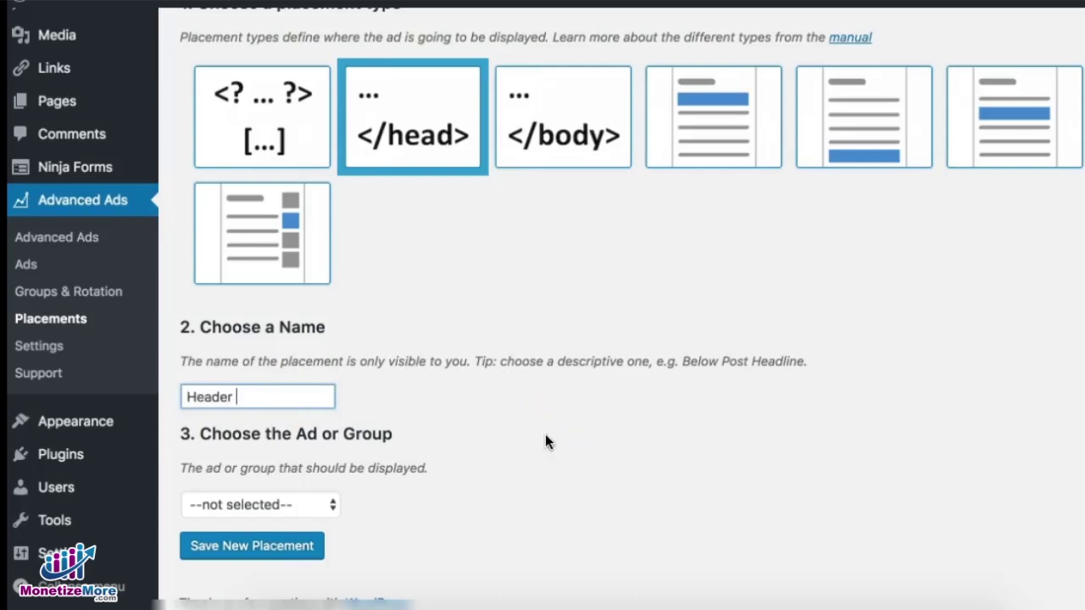
{"action": "type", "text": "Placement"}
{"action": "scroll", "coordinate": [631, 442], "scroll_direction": "down", "scroll_amount": 1}
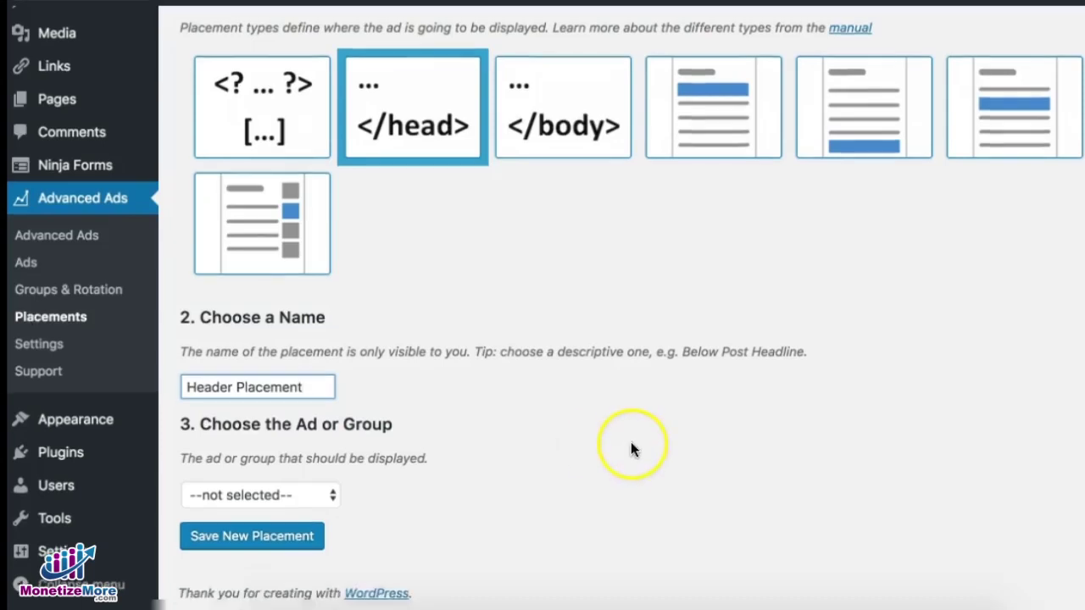
- Assign Header Group to Header Placement and save the new placement
{"action": "left_click", "coordinate": [325, 497]}
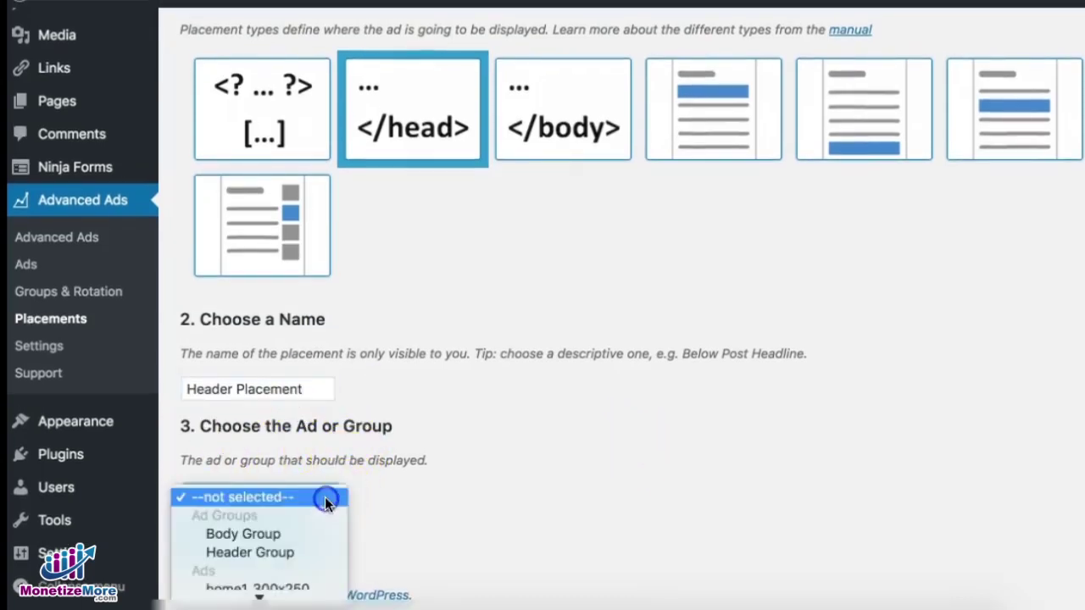
{"action": "left_click", "coordinate": [281, 552]}
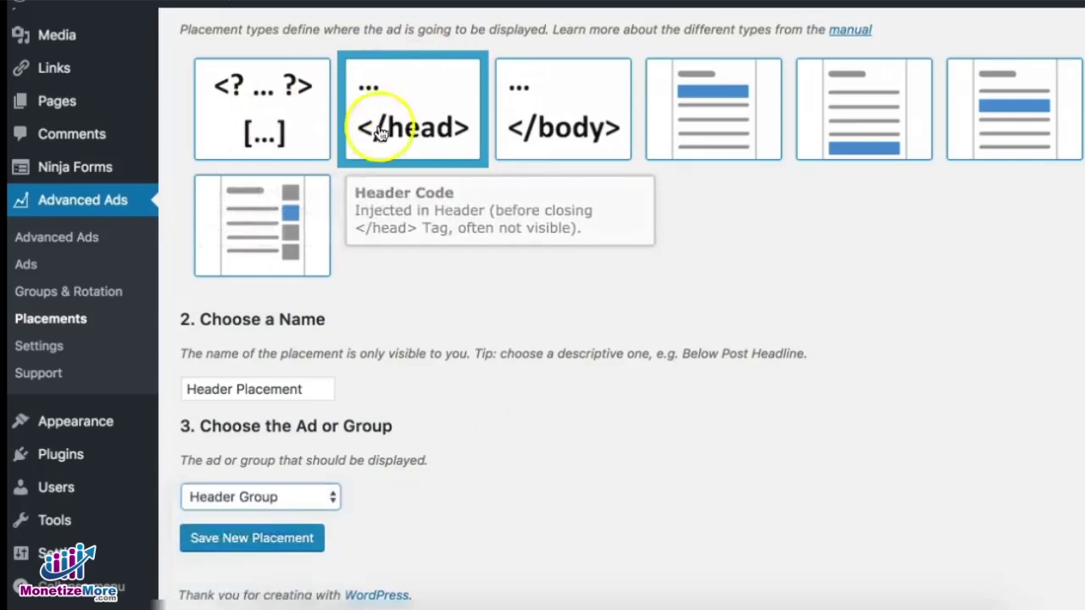
{"action": "left_click", "coordinate": [259, 547]}
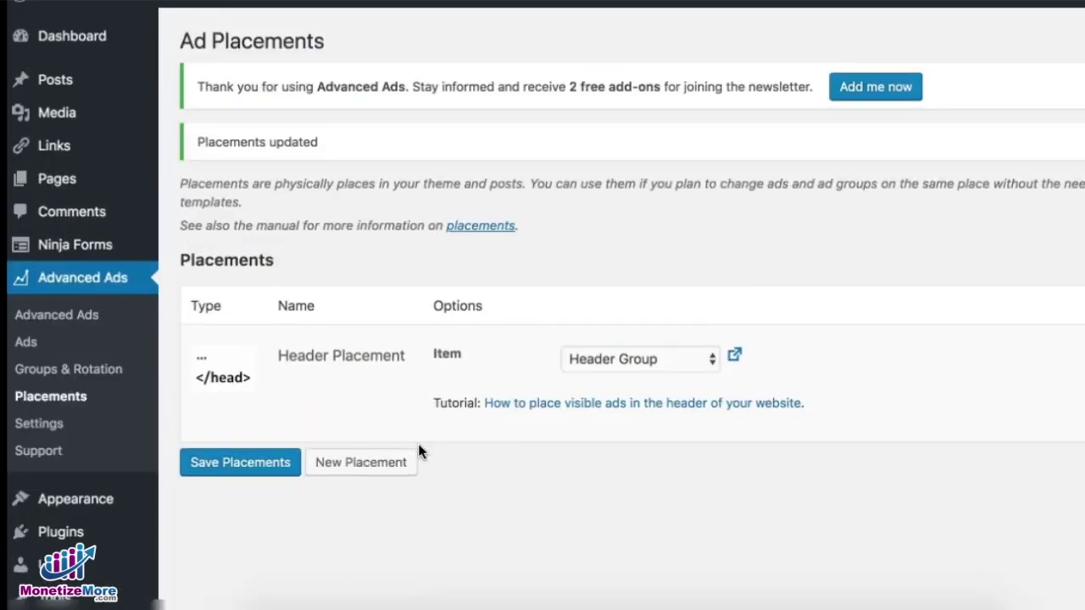
- Start another placement of the </body> type and name it Body Placement
{"action": "left_click", "coordinate": [369, 467]}
{"action": "scroll", "coordinate": [399, 399], "scroll_direction": "down", "scroll_amount": 3}
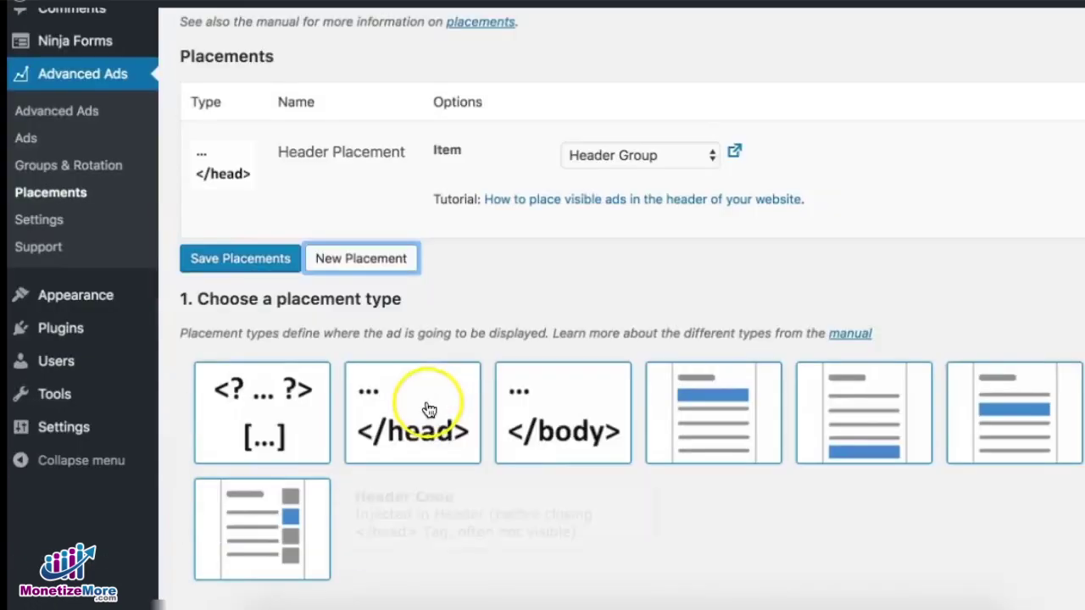
{"action": "left_click", "coordinate": [502, 402]}
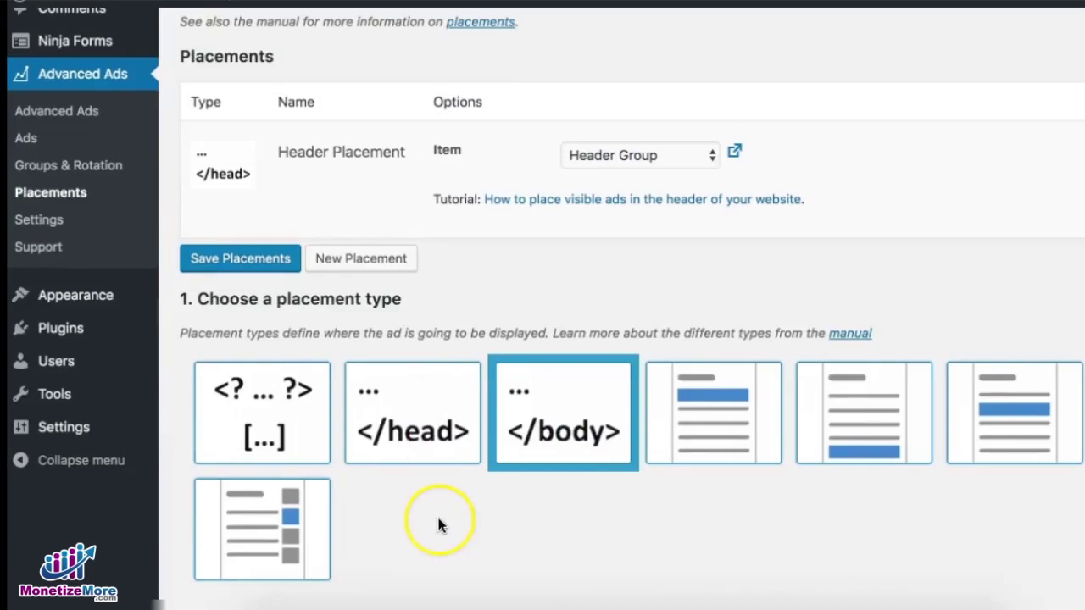
{"action": "scroll", "coordinate": [441, 521], "scroll_direction": "down", "scroll_amount": 4}
{"action": "left_click", "coordinate": [308, 387]}
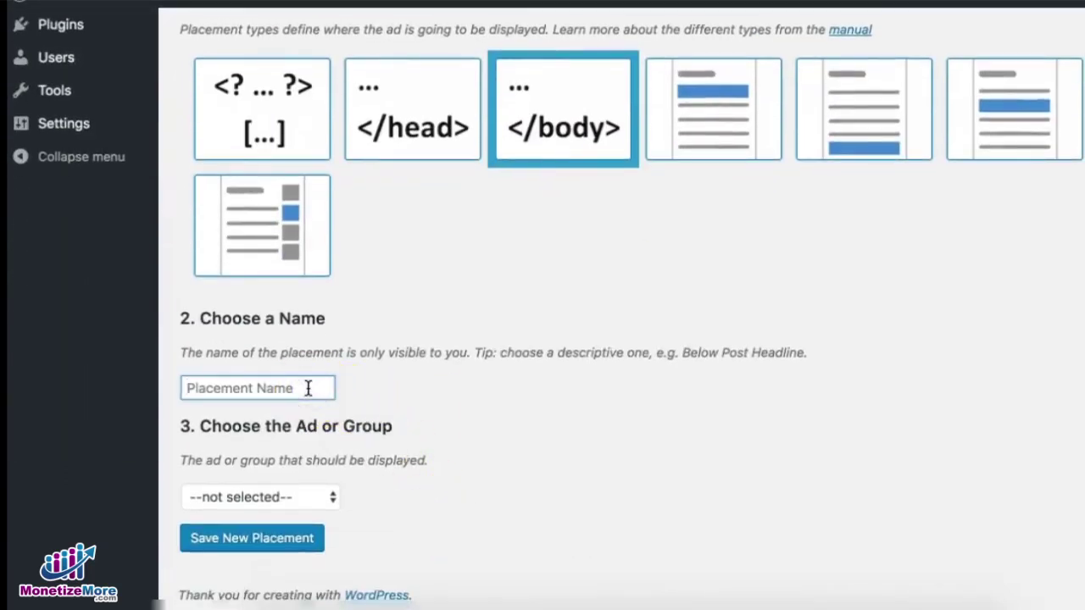
{"action": "type", "text": "Body Pla"}
{"action": "key", "text": "BackSpace"}
{"action": "type", "text": "lacement"}
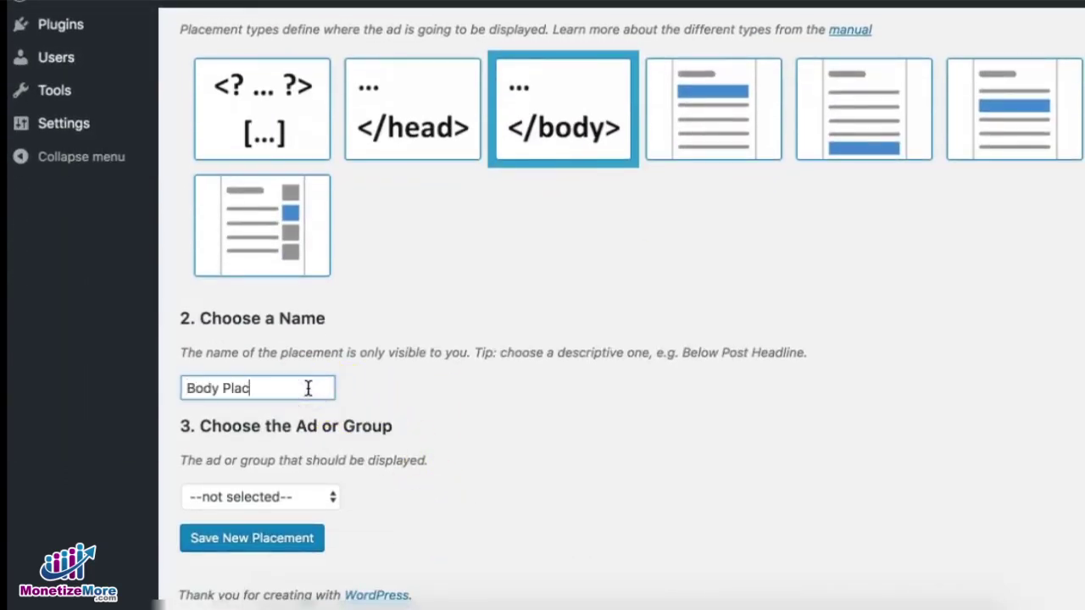
- Assign Body Group to Body Placement and save the new placement
{"action": "left_click", "coordinate": [323, 495]}
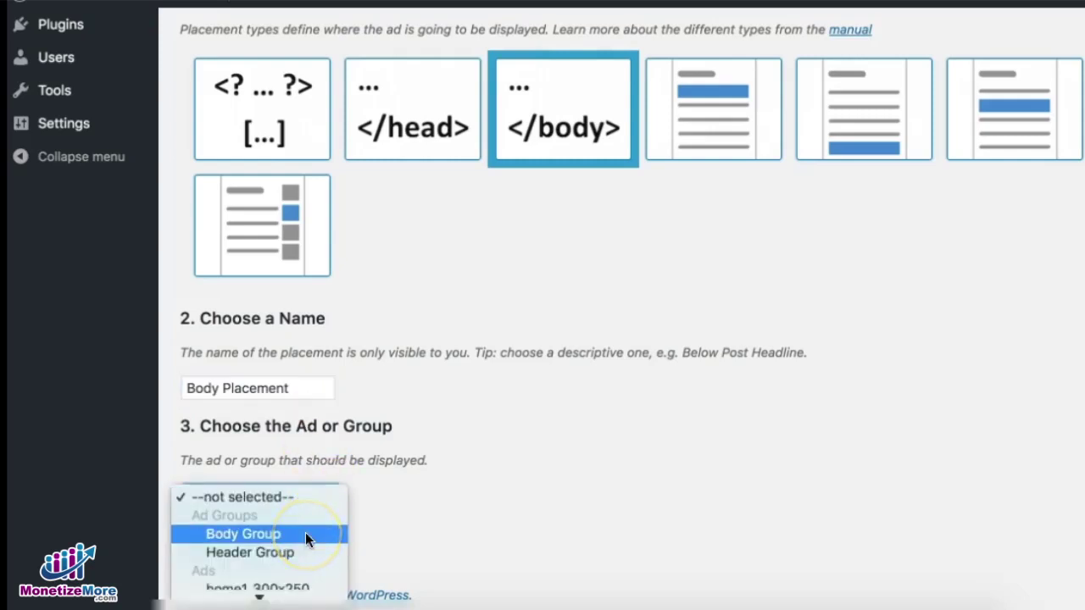
{"action": "left_click", "coordinate": [305, 534]}
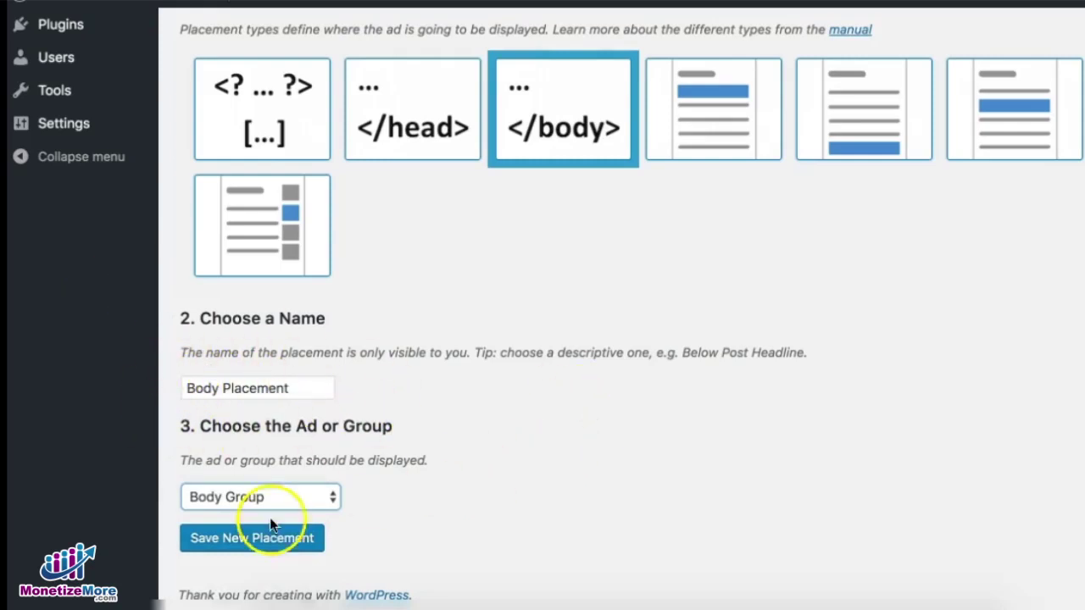
{"action": "left_click", "coordinate": [230, 538]}
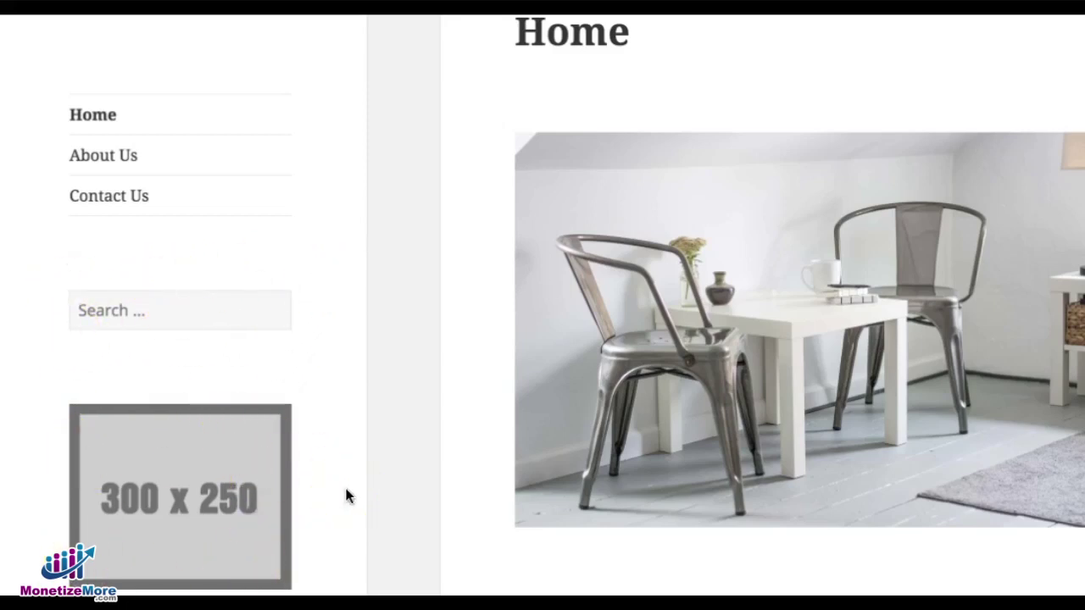
- View the page source of the site's Home page to check the header script
{"action": "right_click", "coordinate": [408, 371]}
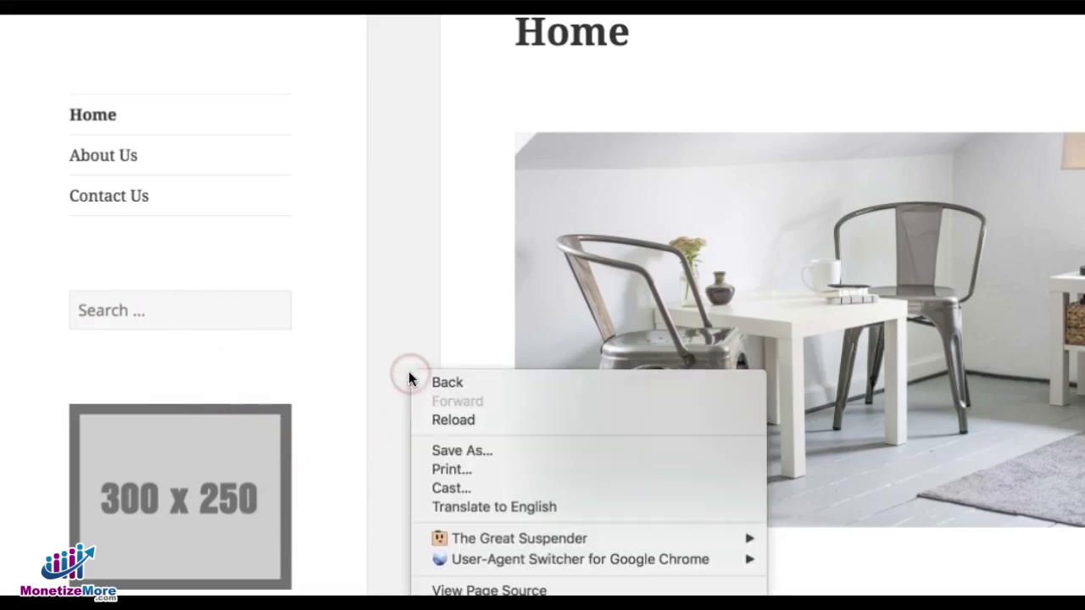
{"action": "left_click", "coordinate": [514, 591]}
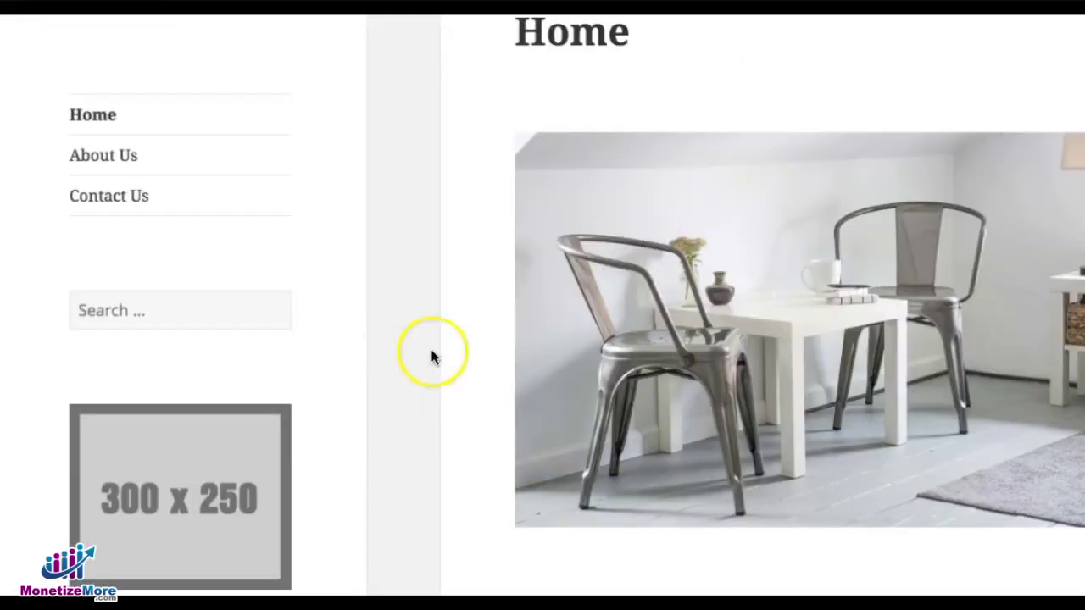
- Open the Blog Post Title post from the recent posts and view its page source
{"action": "scroll", "coordinate": [462, 378], "scroll_direction": "down", "scroll_amount": 3}
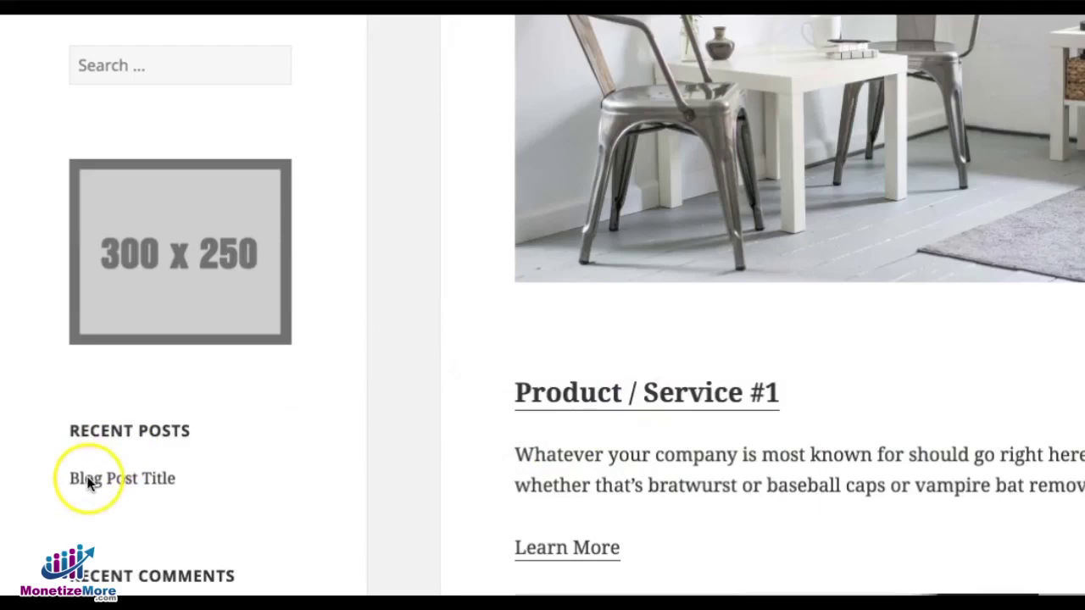
{"action": "left_click", "coordinate": [127, 481]}
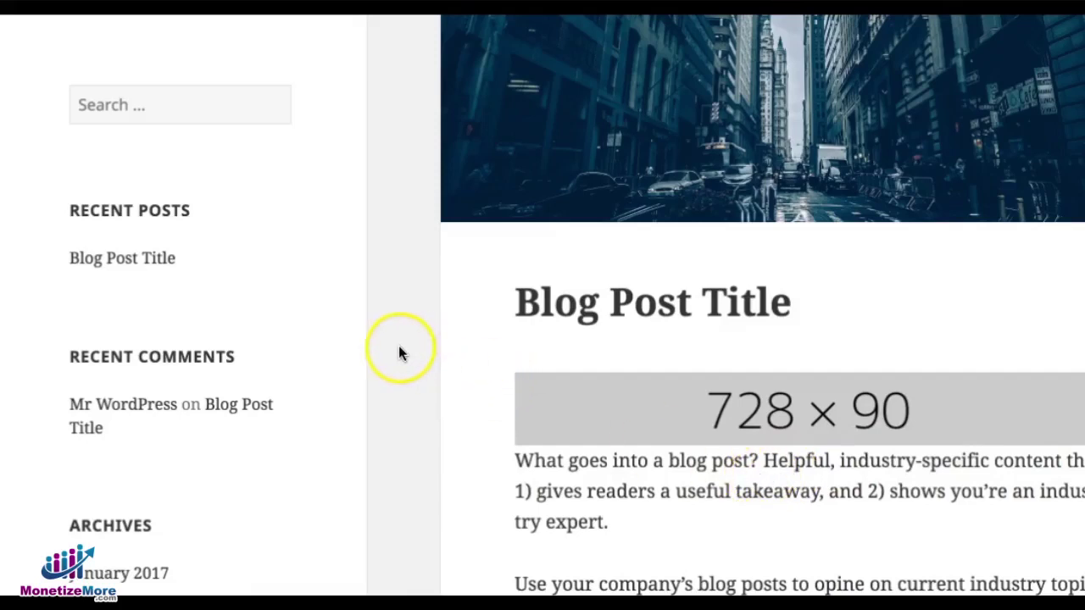
{"action": "right_click", "coordinate": [383, 311]}
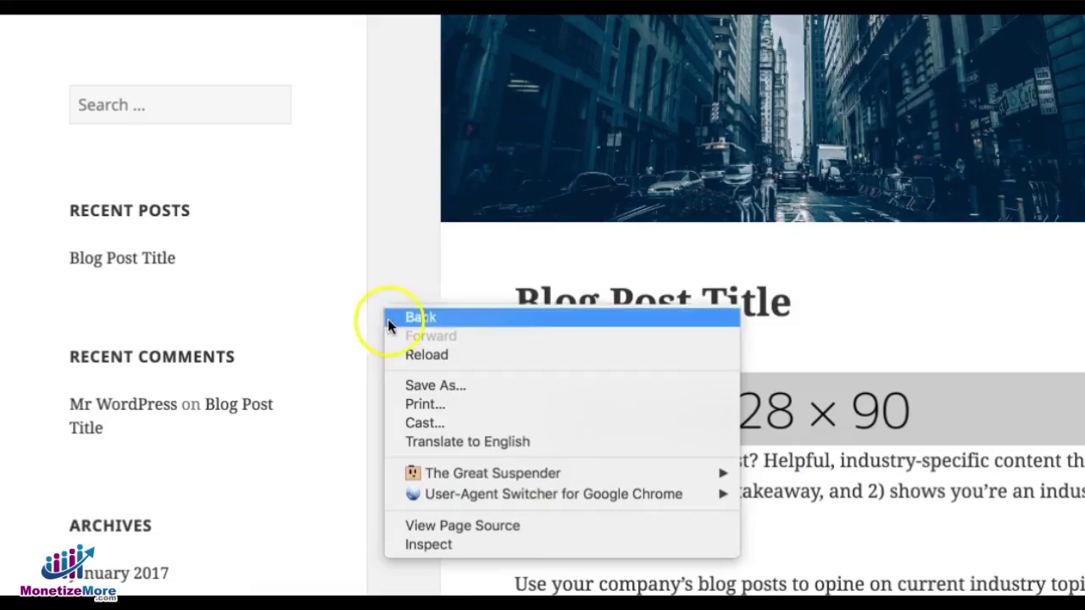
{"action": "left_click", "coordinate": [475, 530]}
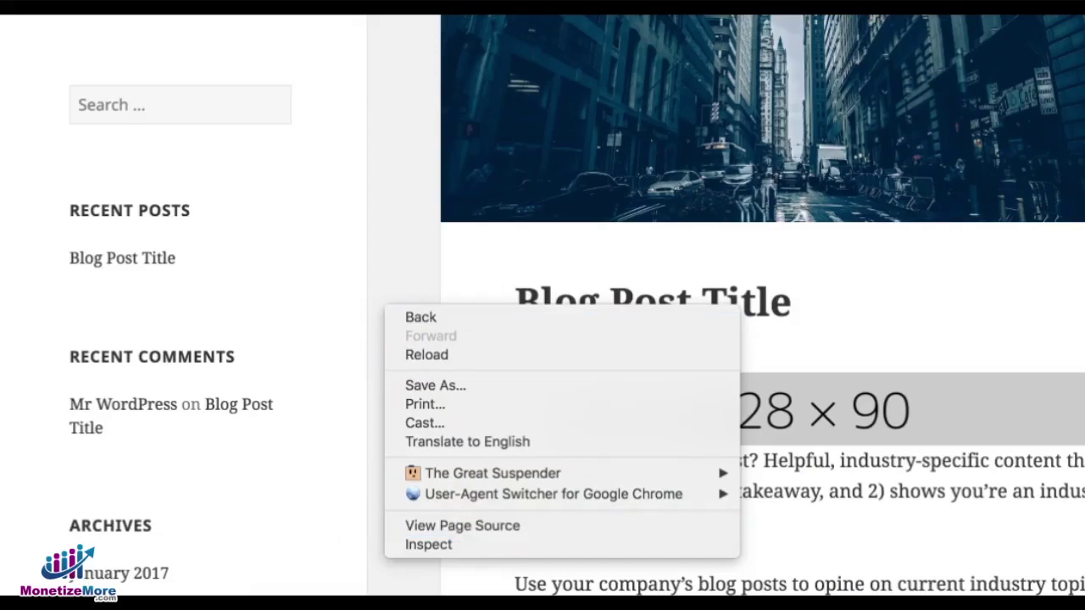